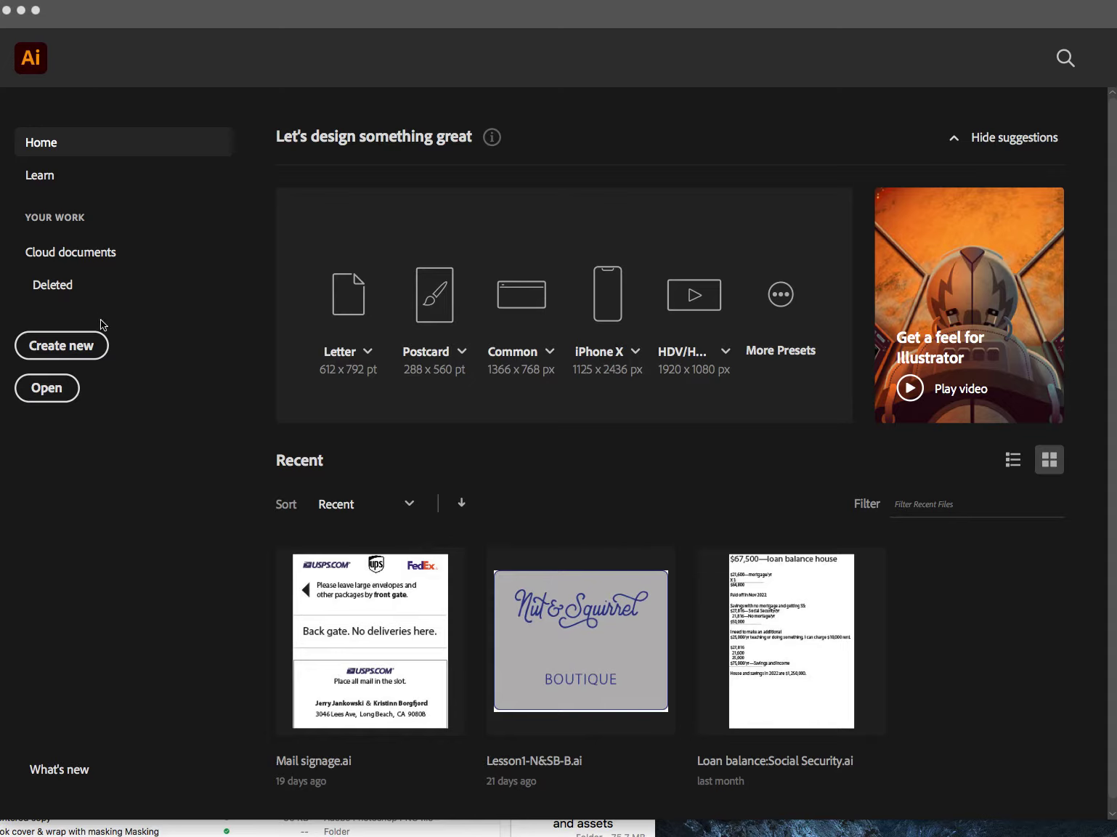
From the Home screen, create a CMYK Letter (8.5 × 11 in) document with 2 artboards
{"action": "left_click", "coordinate": [65, 352]}
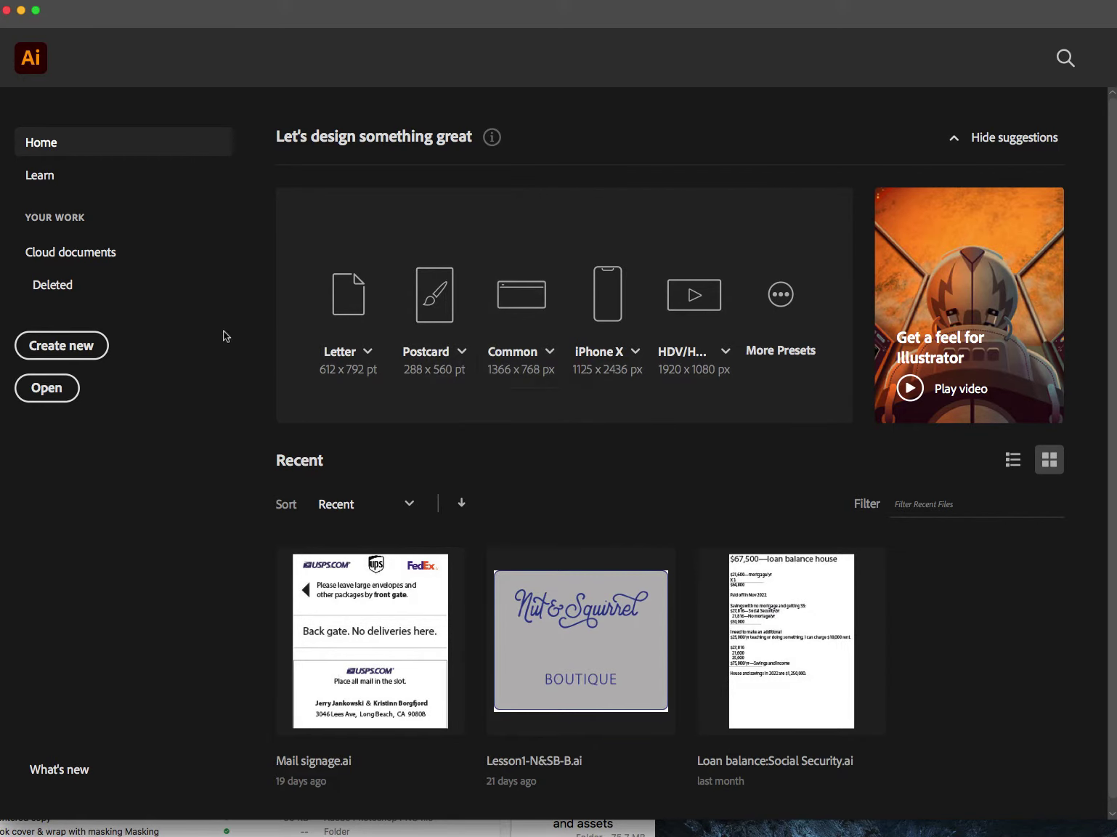
{"action": "left_click", "coordinate": [90, 351]}
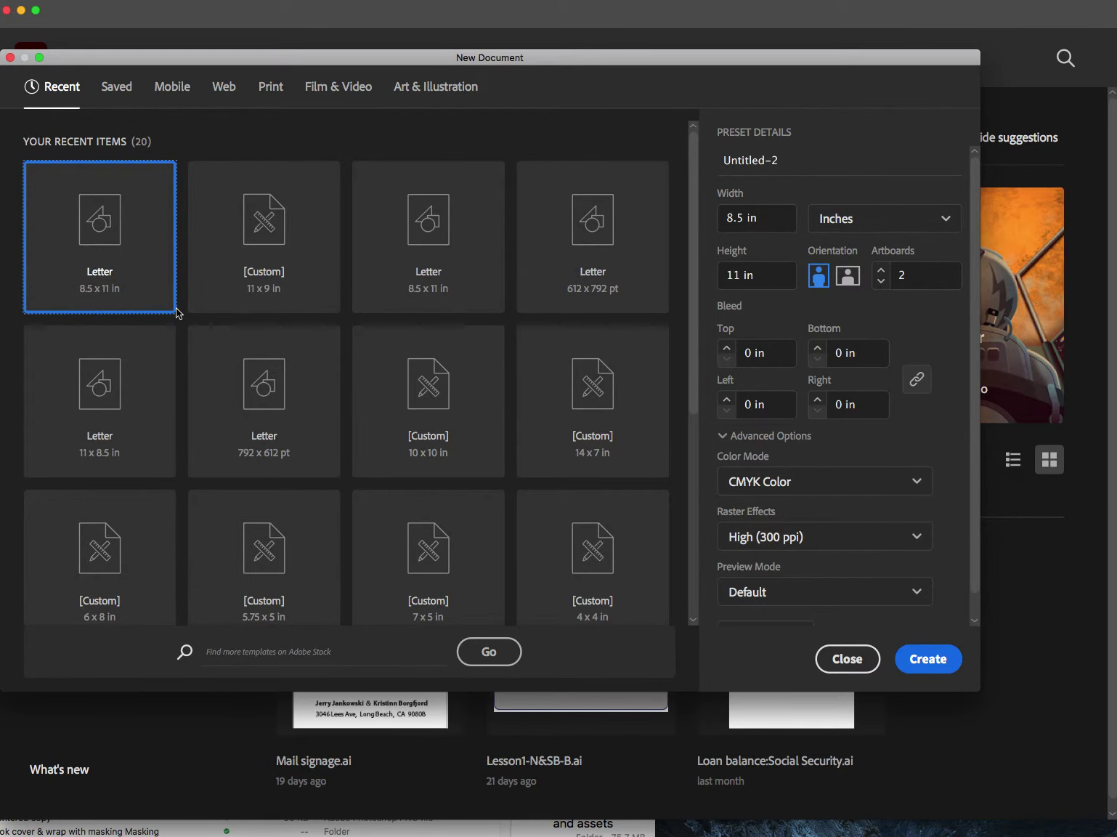
{"action": "left_click", "coordinate": [925, 661]}
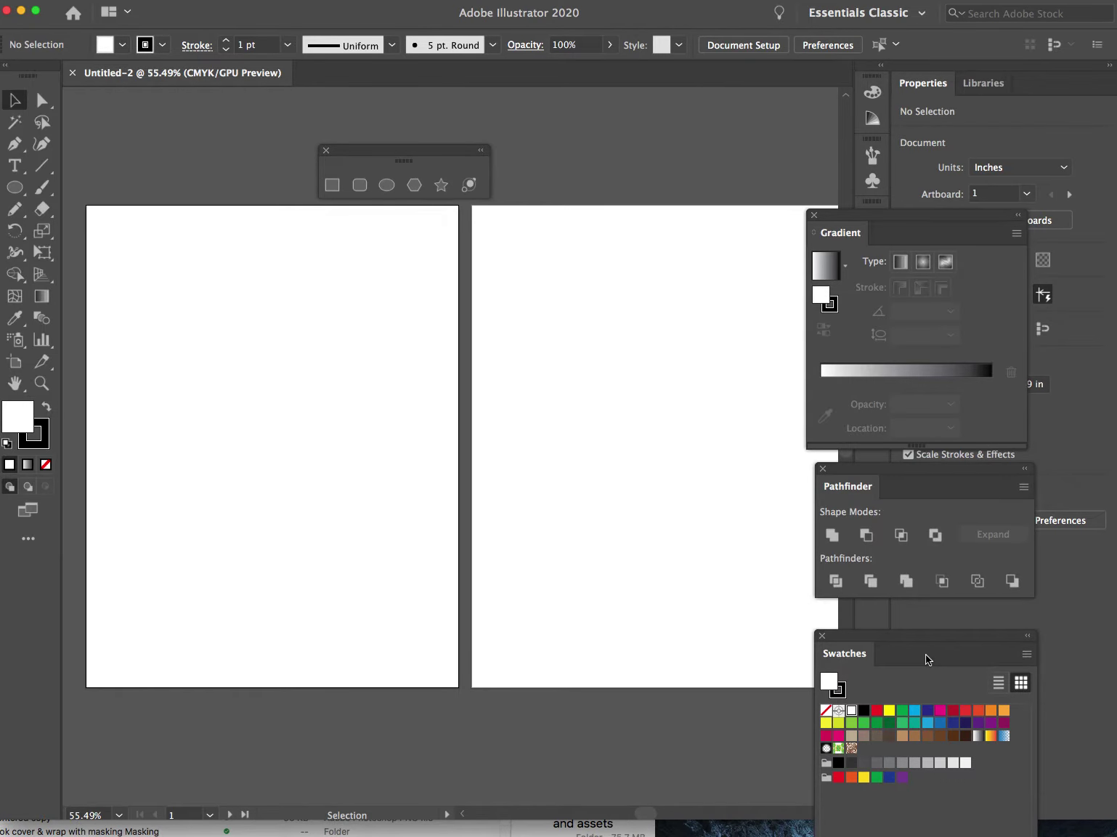
Dock the Gradient, Pathfinder and Swatches panels into the right-hand panel dock
{"action": "left_click_drag", "start_coordinate": [863, 220], "coordinate": [881, 420]}
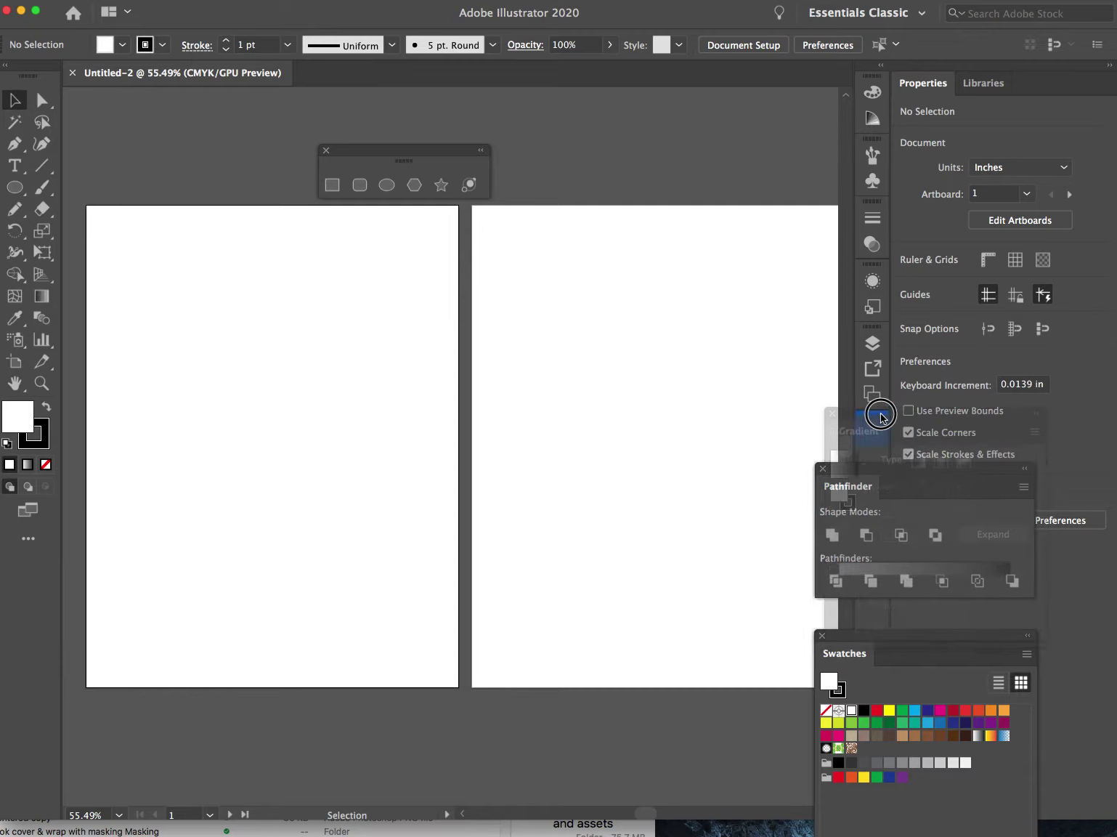
{"action": "left_click_drag", "start_coordinate": [846, 474], "coordinate": [876, 467]}
{"action": "left_click_drag", "start_coordinate": [859, 634], "coordinate": [878, 503]}
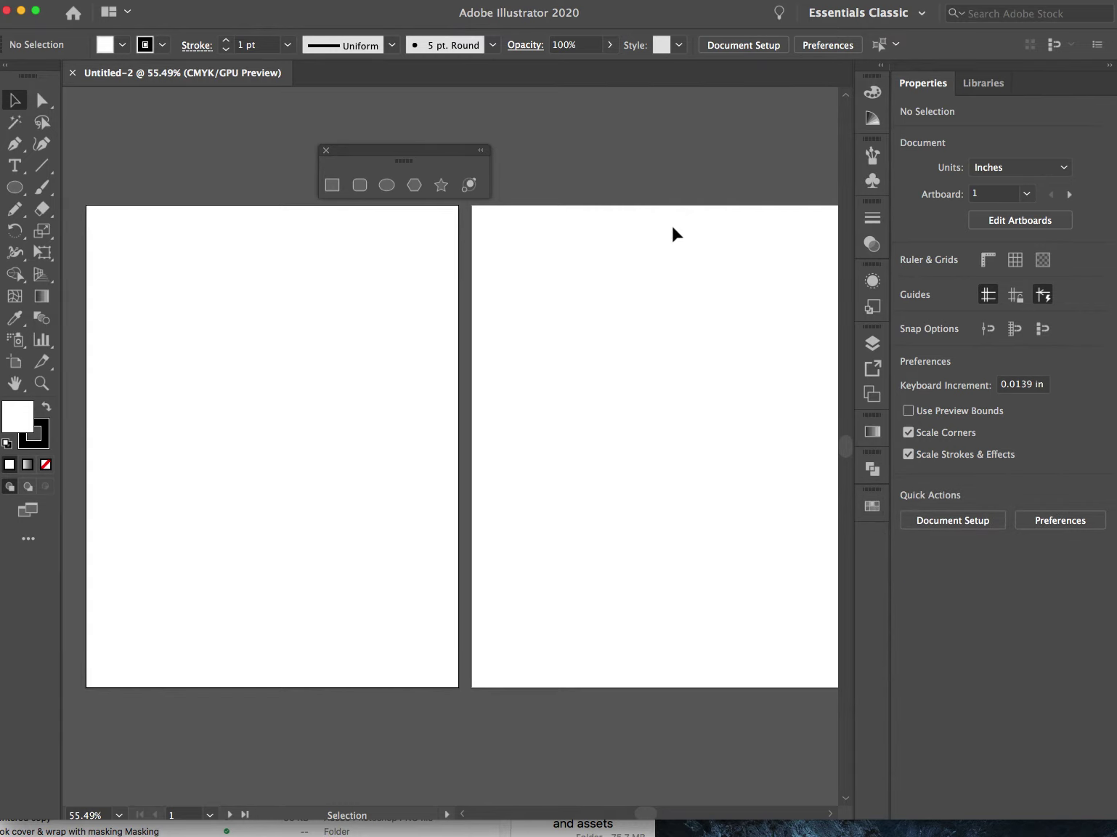
Close the floating shape-tools panel and maximize the Illustrator window
{"action": "left_click_drag", "start_coordinate": [435, 150], "coordinate": [270, 122]}
{"action": "left_click", "coordinate": [161, 123]}
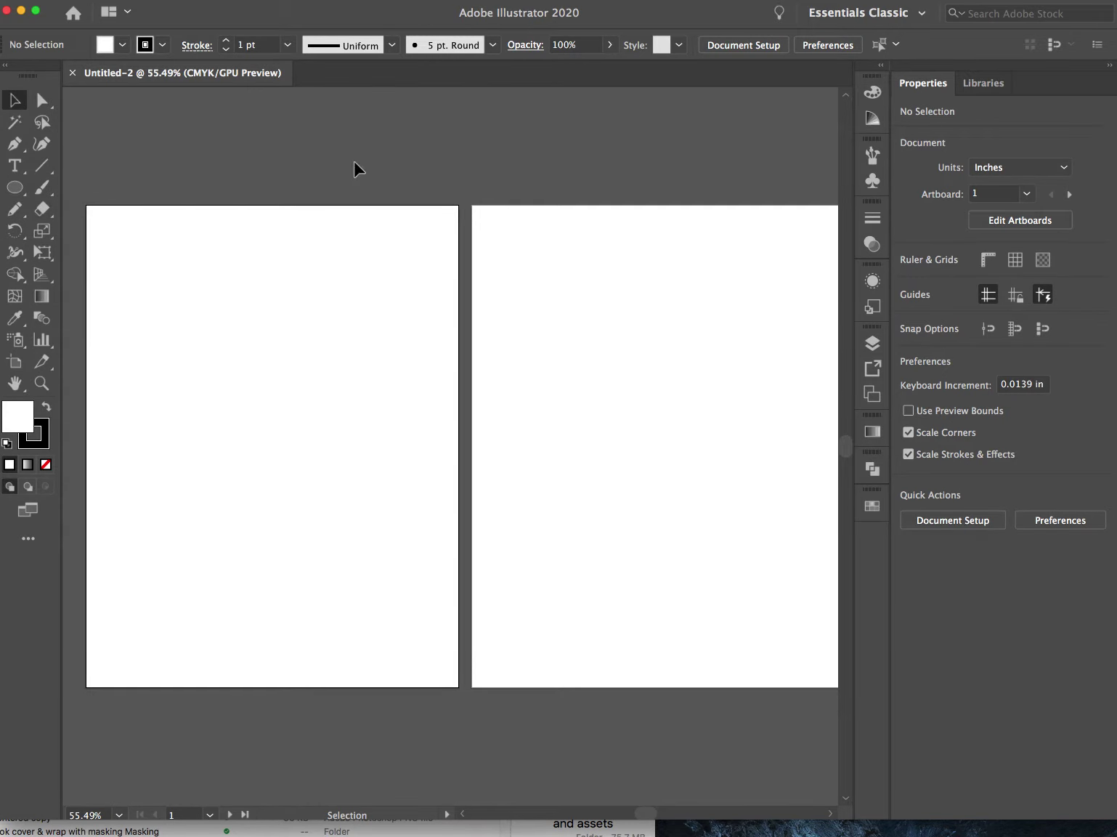
{"action": "left_click_drag", "start_coordinate": [629, 10], "coordinate": [799, 16]}
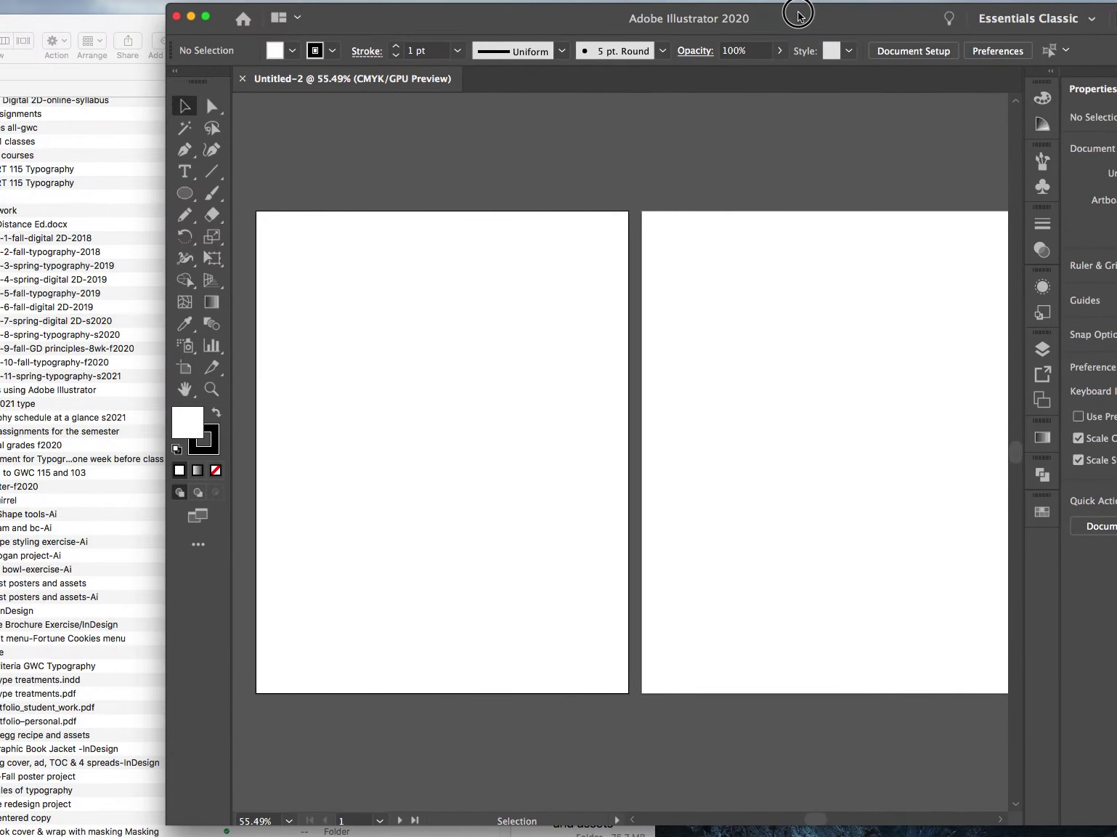
{"action": "double_click", "coordinate": [465, 30]}
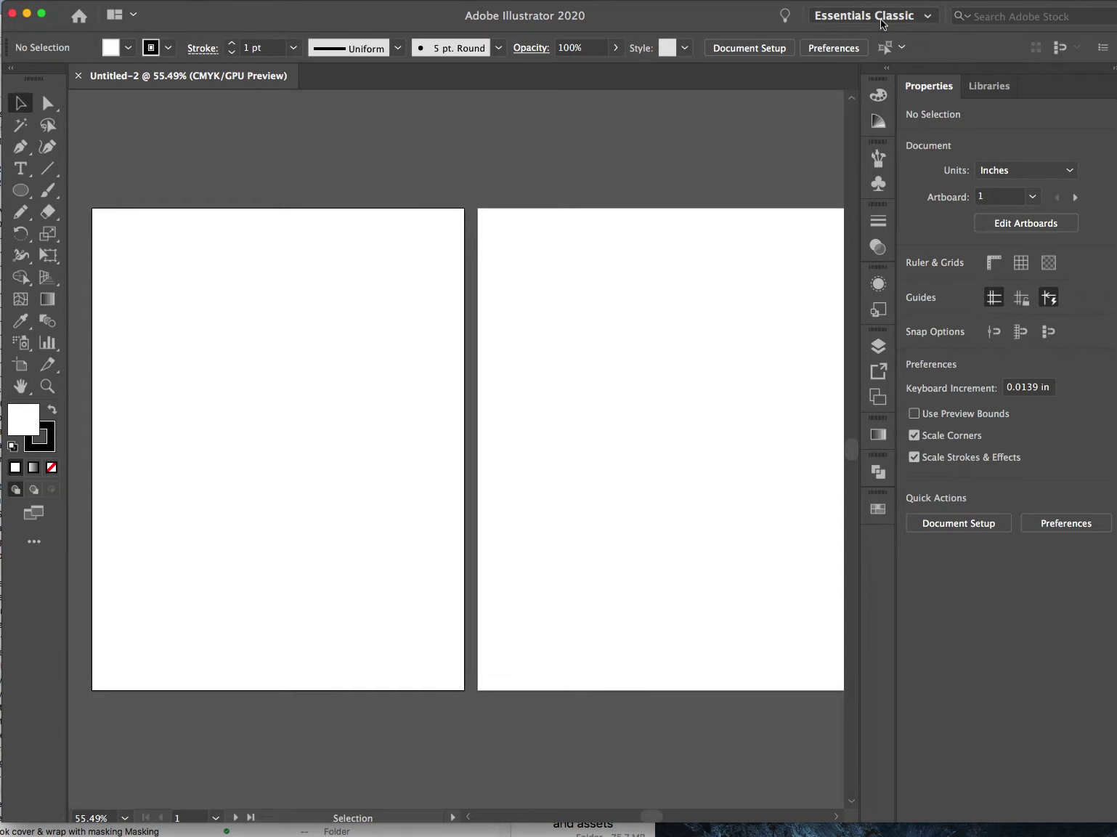
{"action": "left_click", "coordinate": [919, 17]}
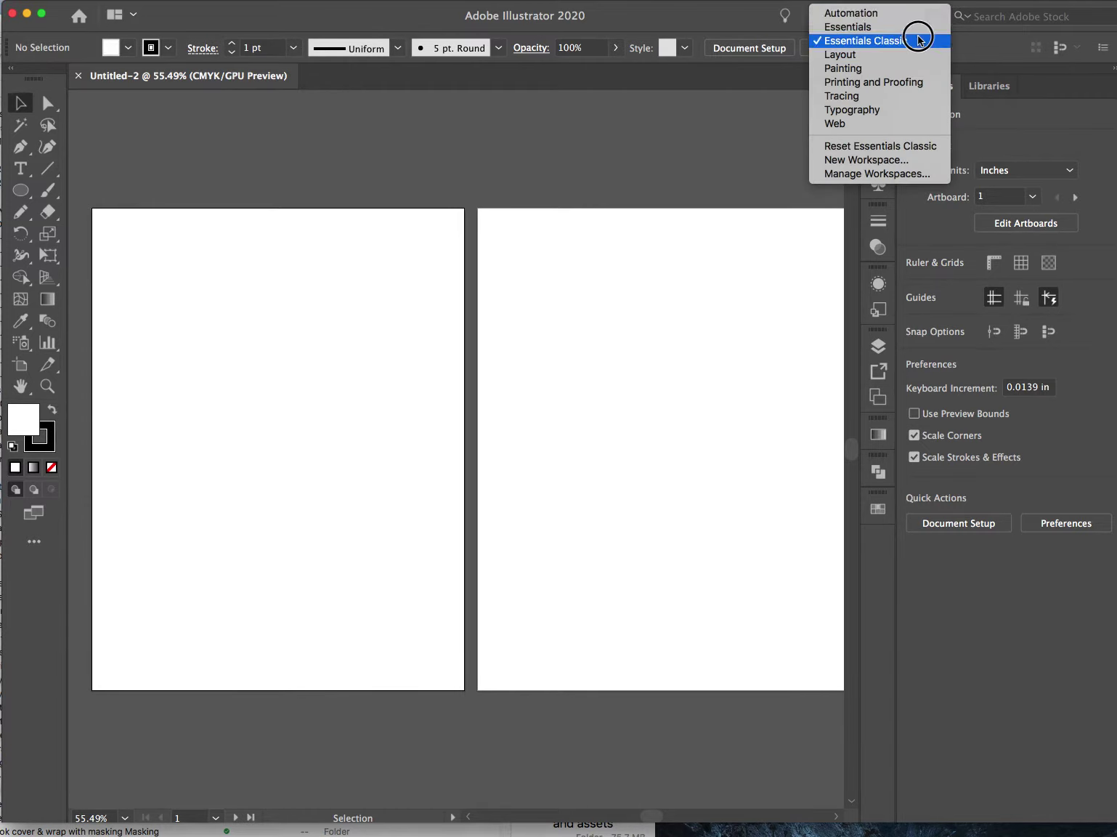
{"action": "left_click", "coordinate": [918, 41]}
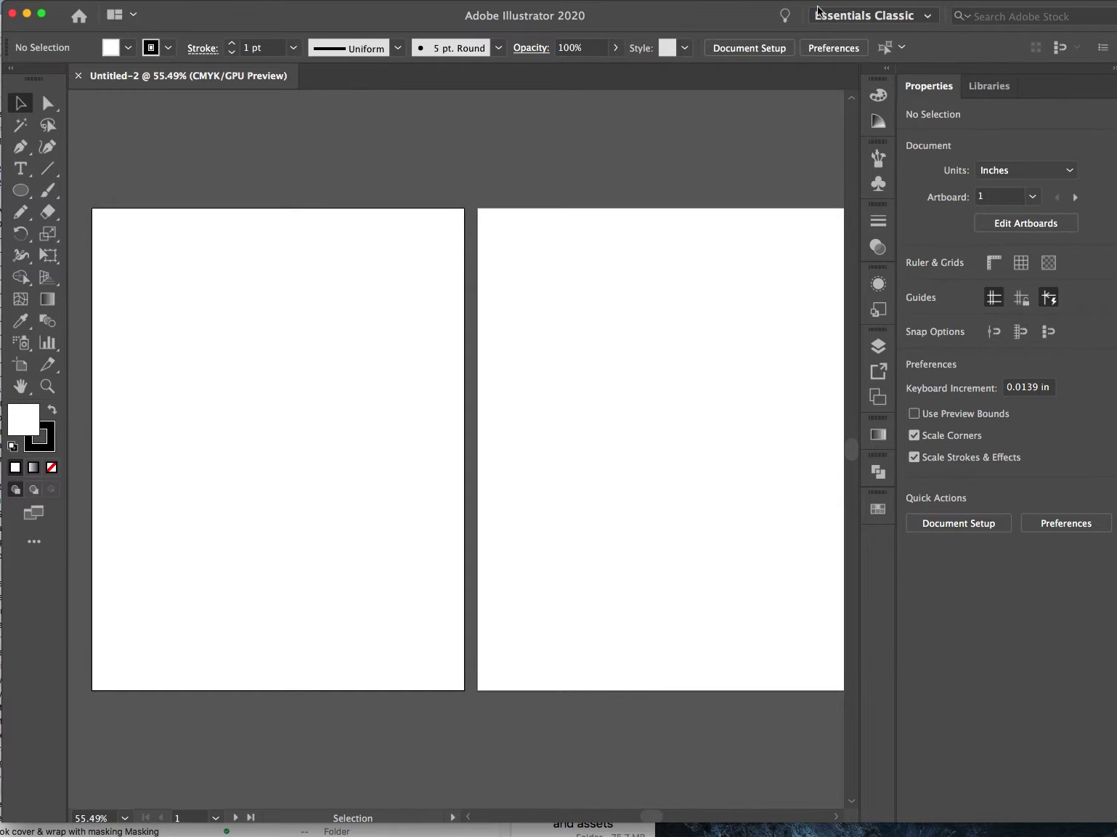
{"action": "left_click", "coordinate": [854, 17]}
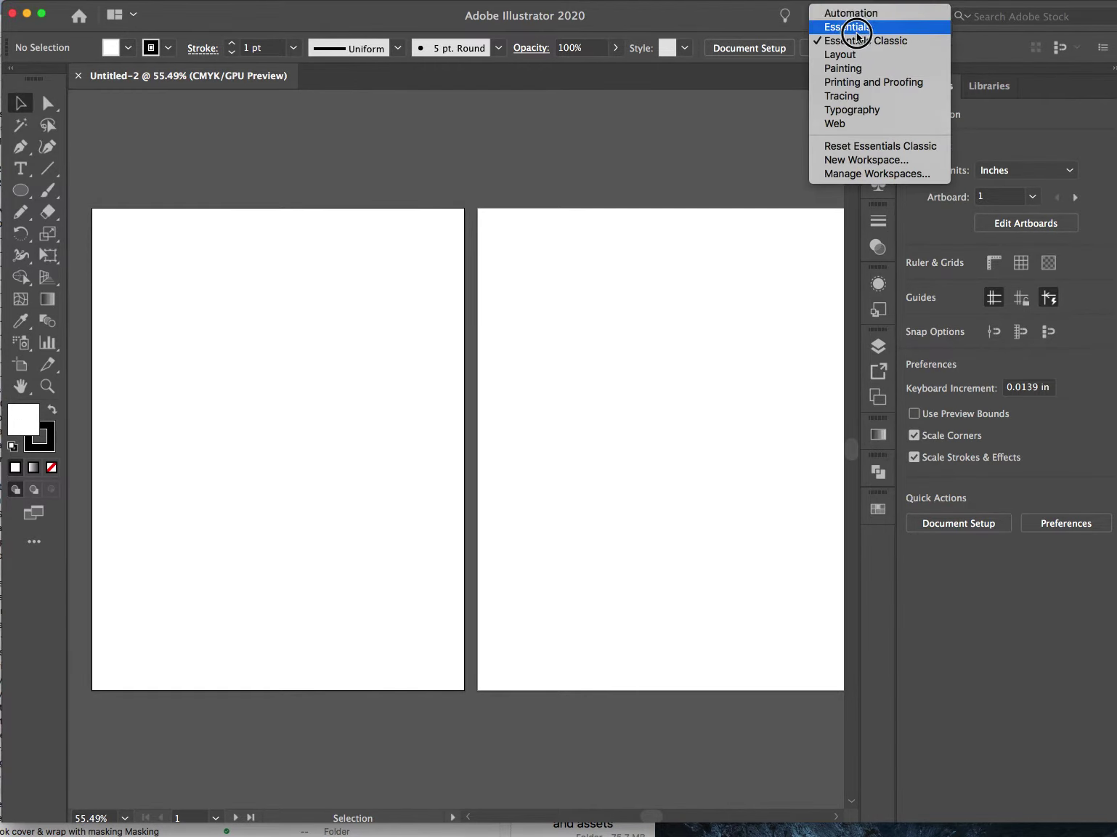
{"action": "left_click", "coordinate": [857, 30]}
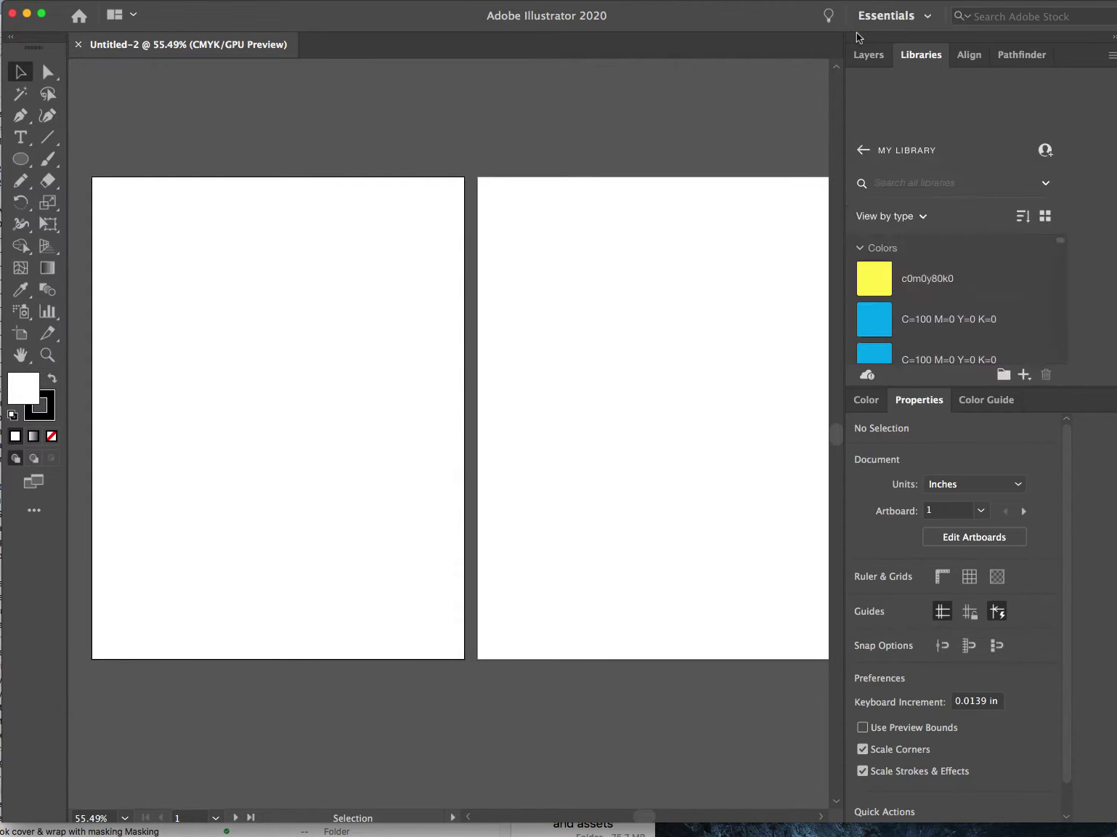
{"action": "left_click", "coordinate": [900, 17]}
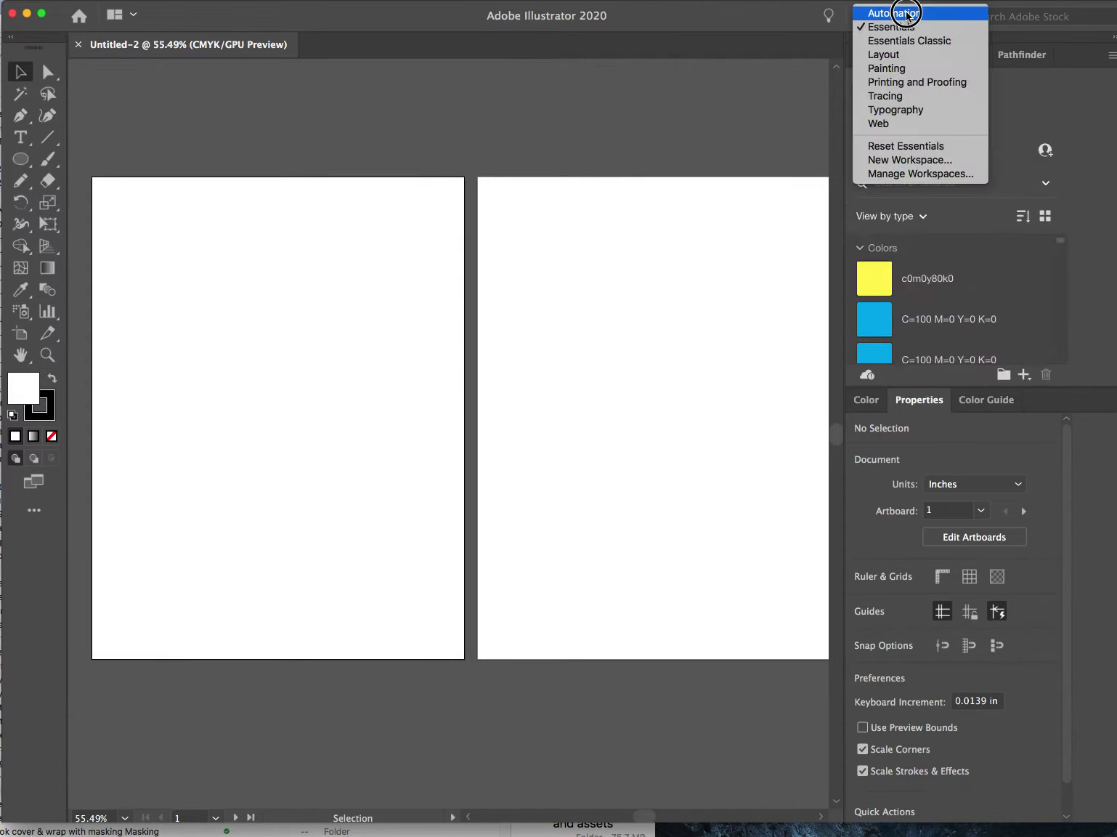
{"action": "left_click", "coordinate": [908, 42]}
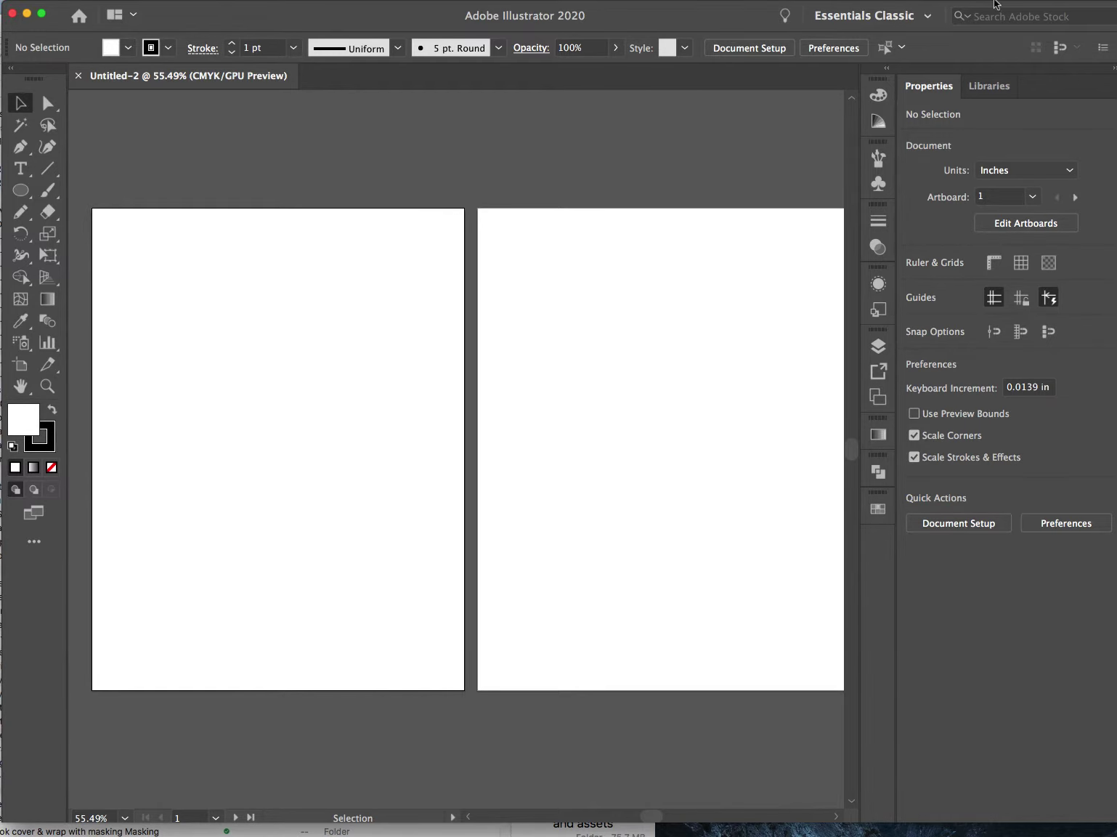
Select the Rectangle Tool from the shape tool group in the toolbar
{"action": "left_click_drag", "start_coordinate": [751, 20], "coordinate": [430, 30]}
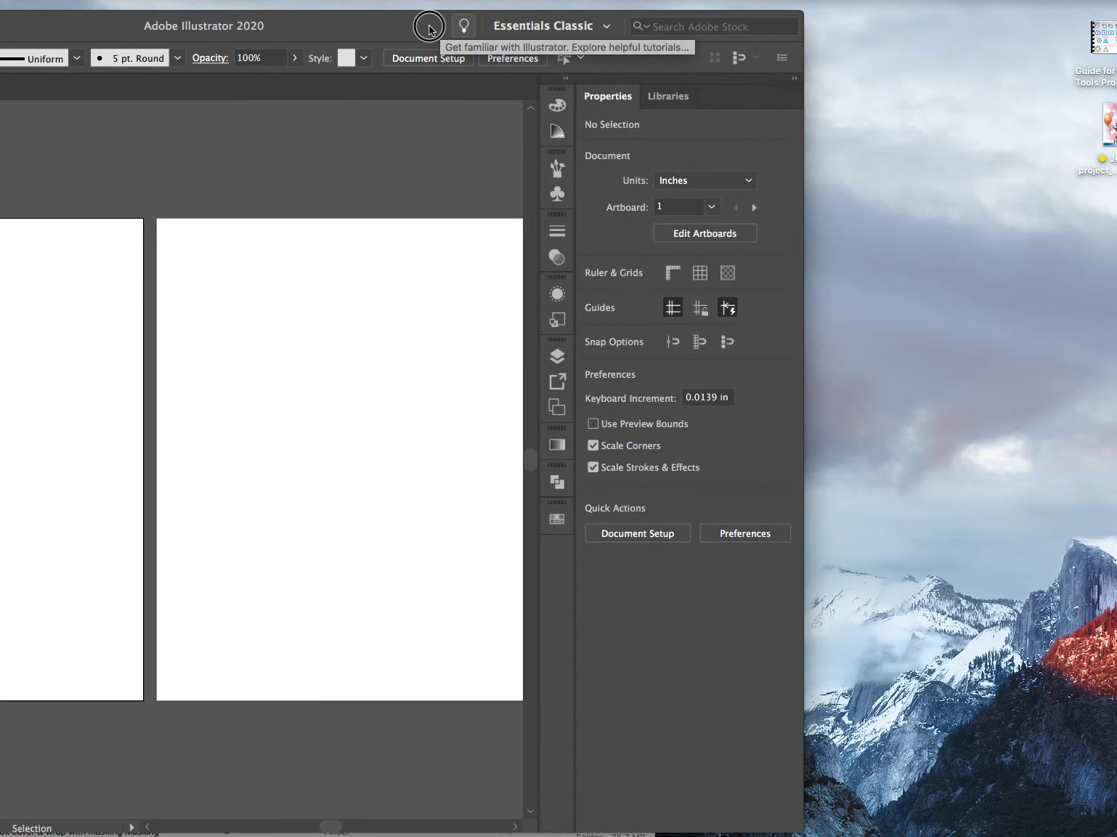
{"action": "left_click_drag", "start_coordinate": [430, 31], "coordinate": [751, 20]}
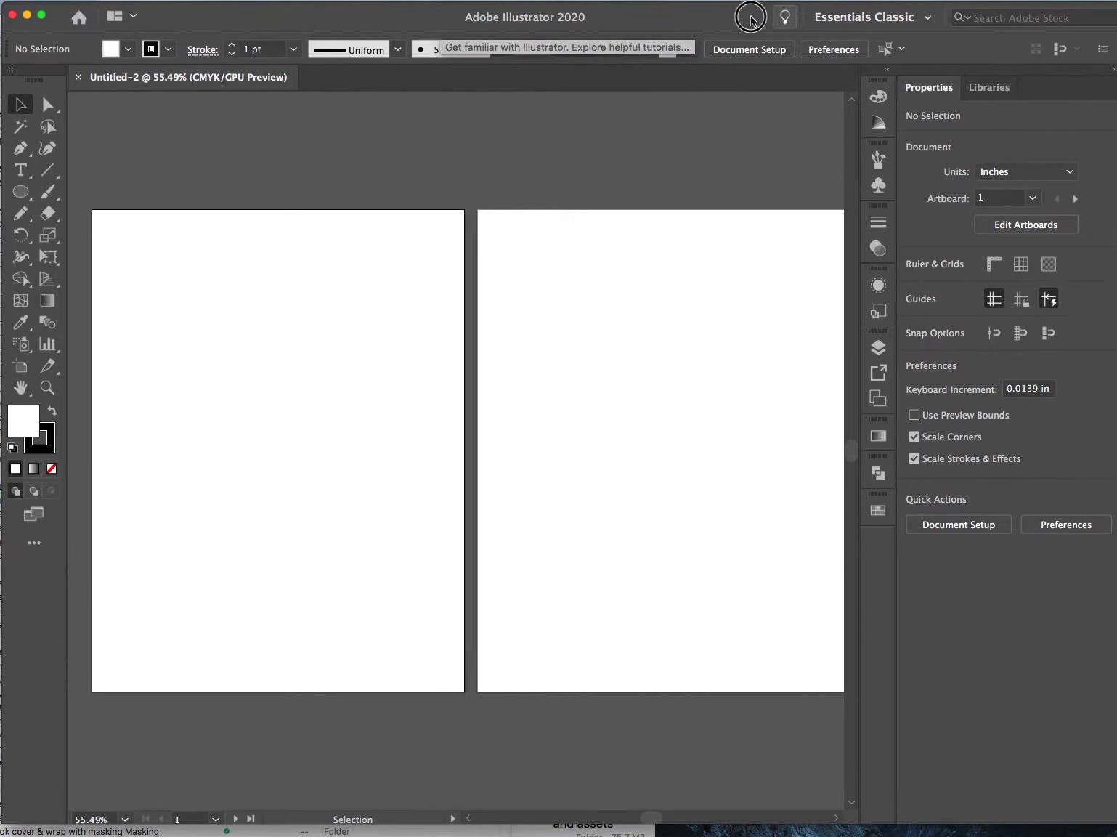
{"action": "left_click", "coordinate": [30, 201]}
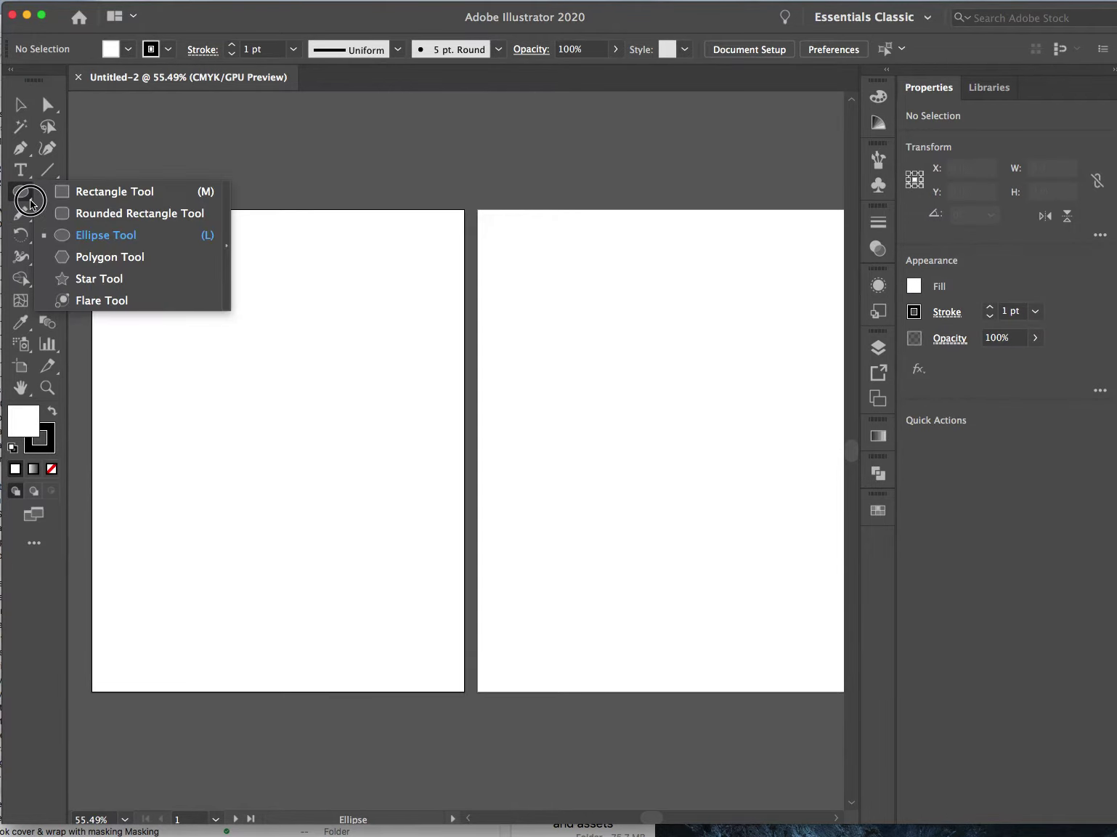
{"action": "left_click", "coordinate": [80, 191]}
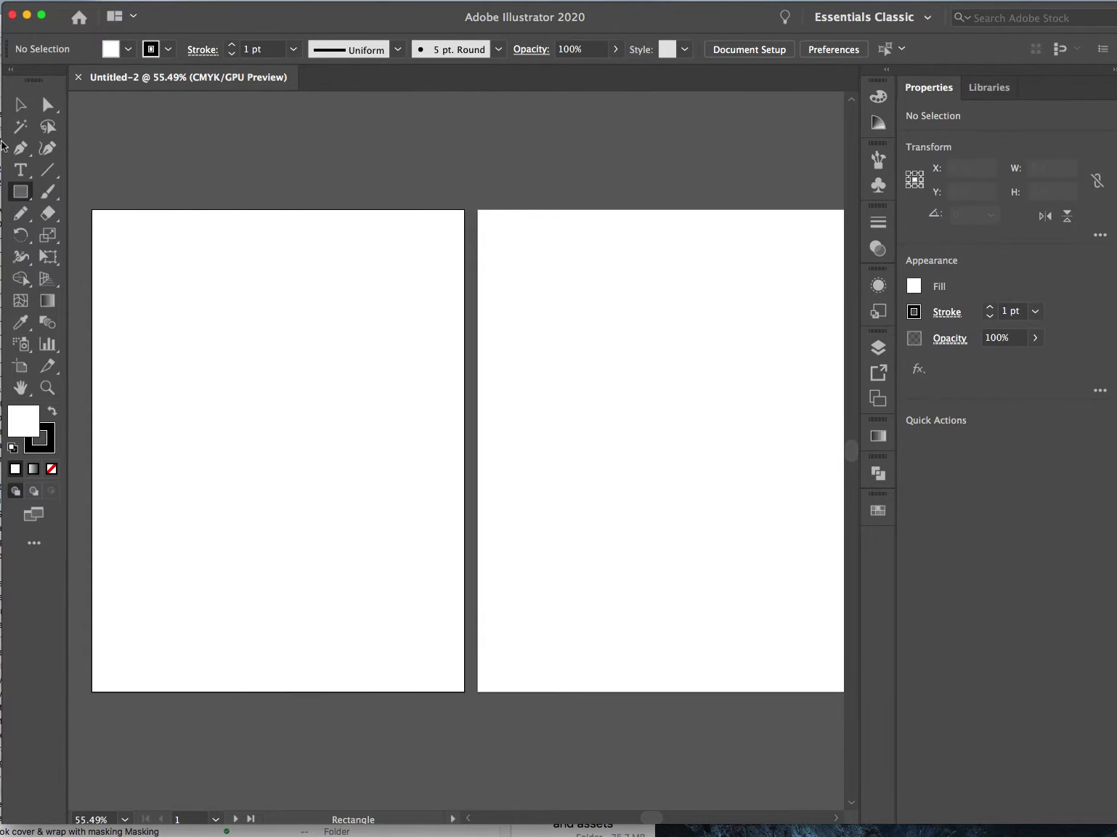
Tear off the shape tools into a floating panel positioned above the artboards
{"action": "left_click", "coordinate": [31, 203]}
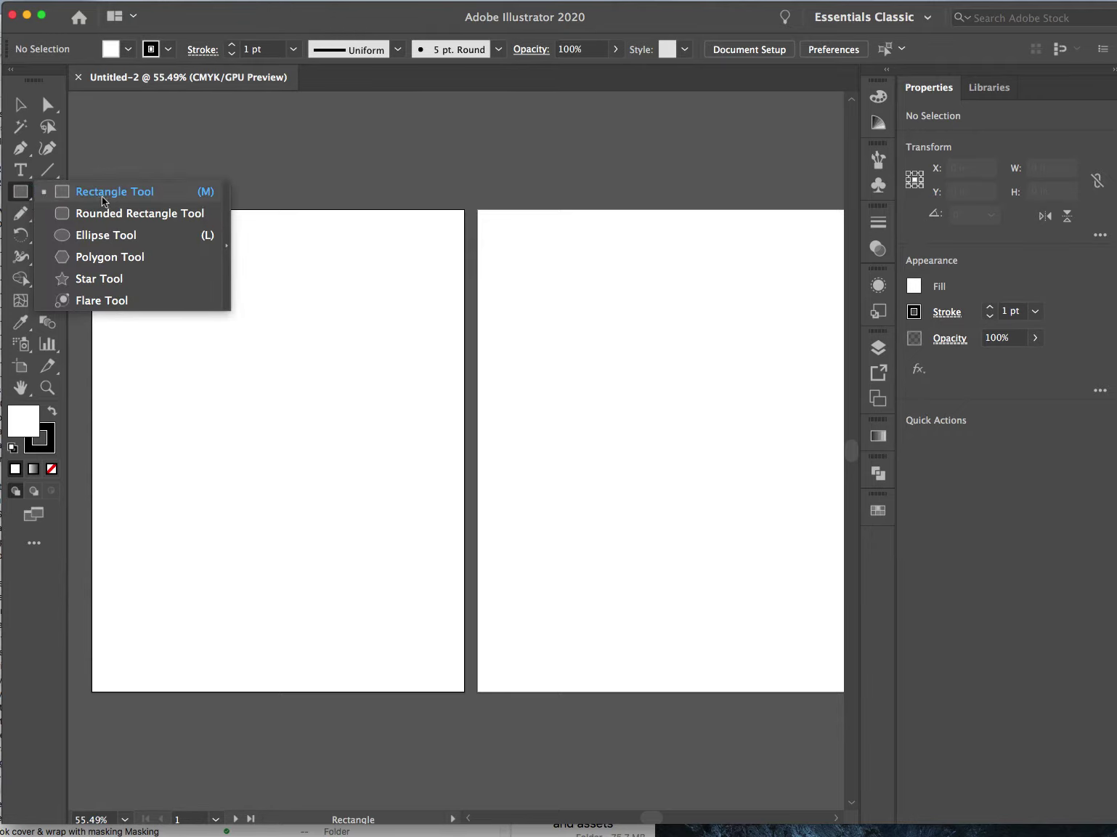
{"action": "left_click", "coordinate": [138, 148]}
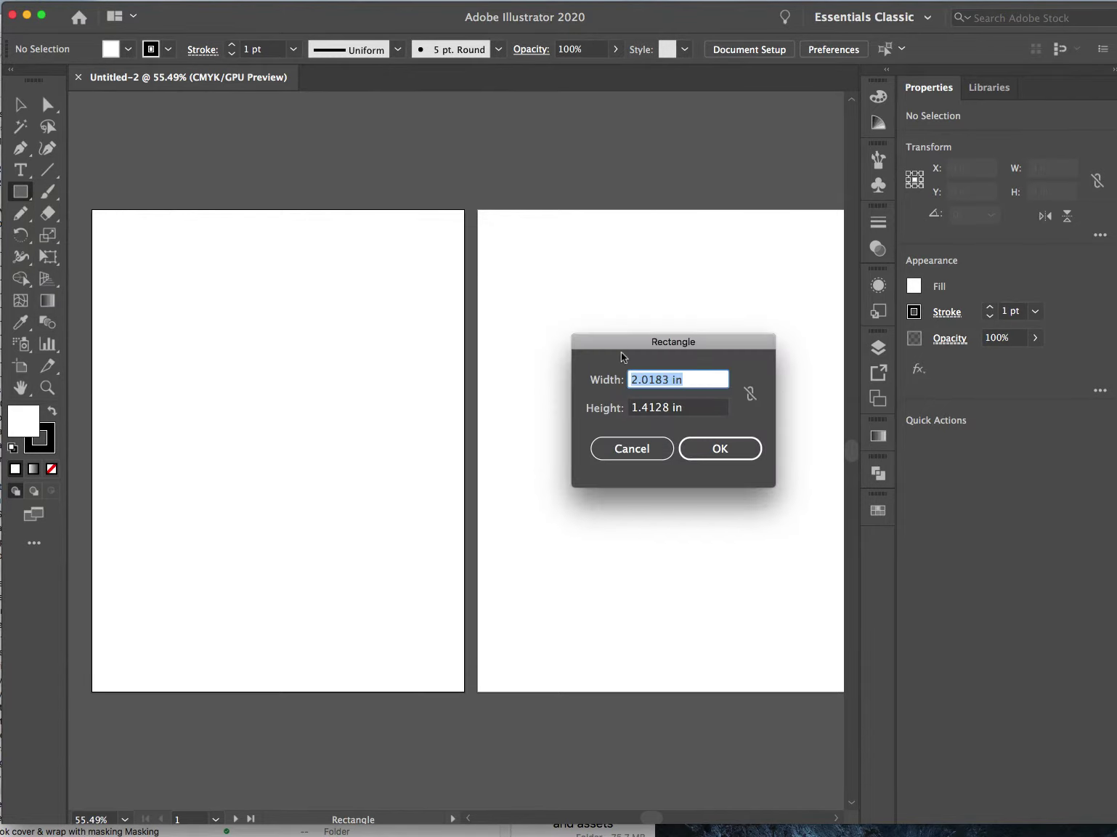
{"action": "left_click", "coordinate": [623, 448]}
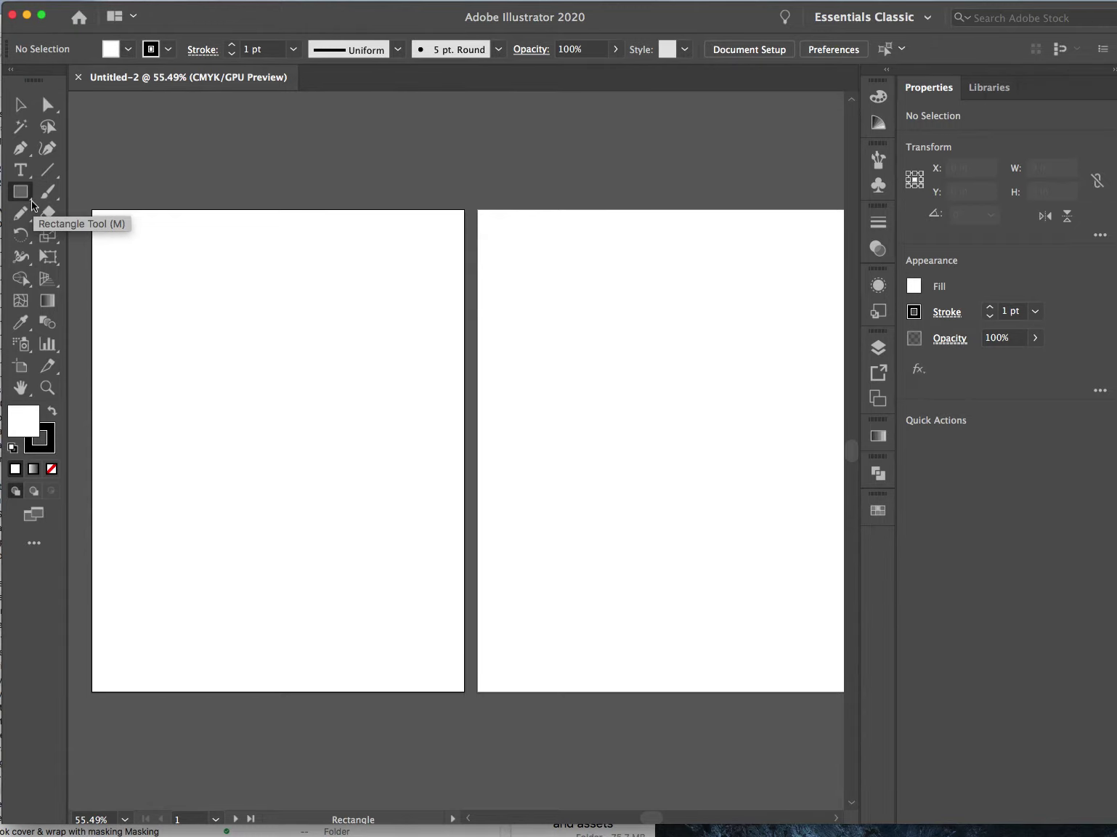
{"action": "left_click", "coordinate": [32, 205]}
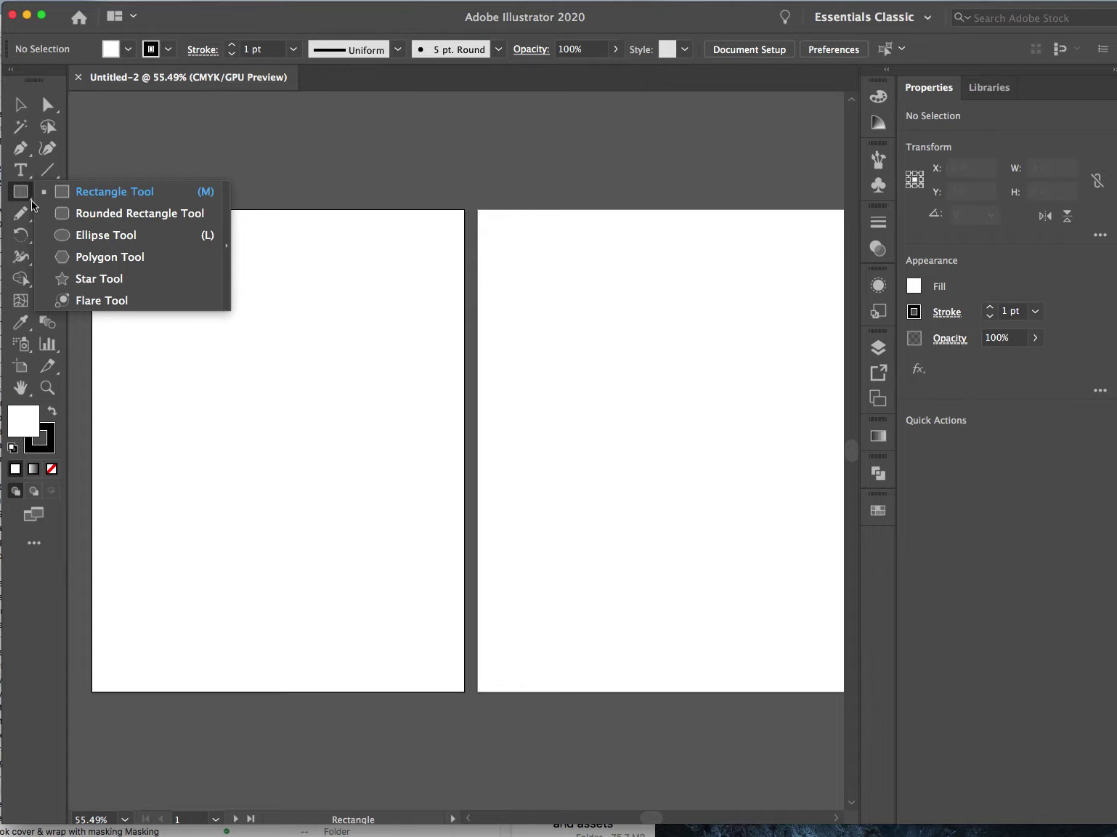
{"action": "left_click", "coordinate": [228, 251]}
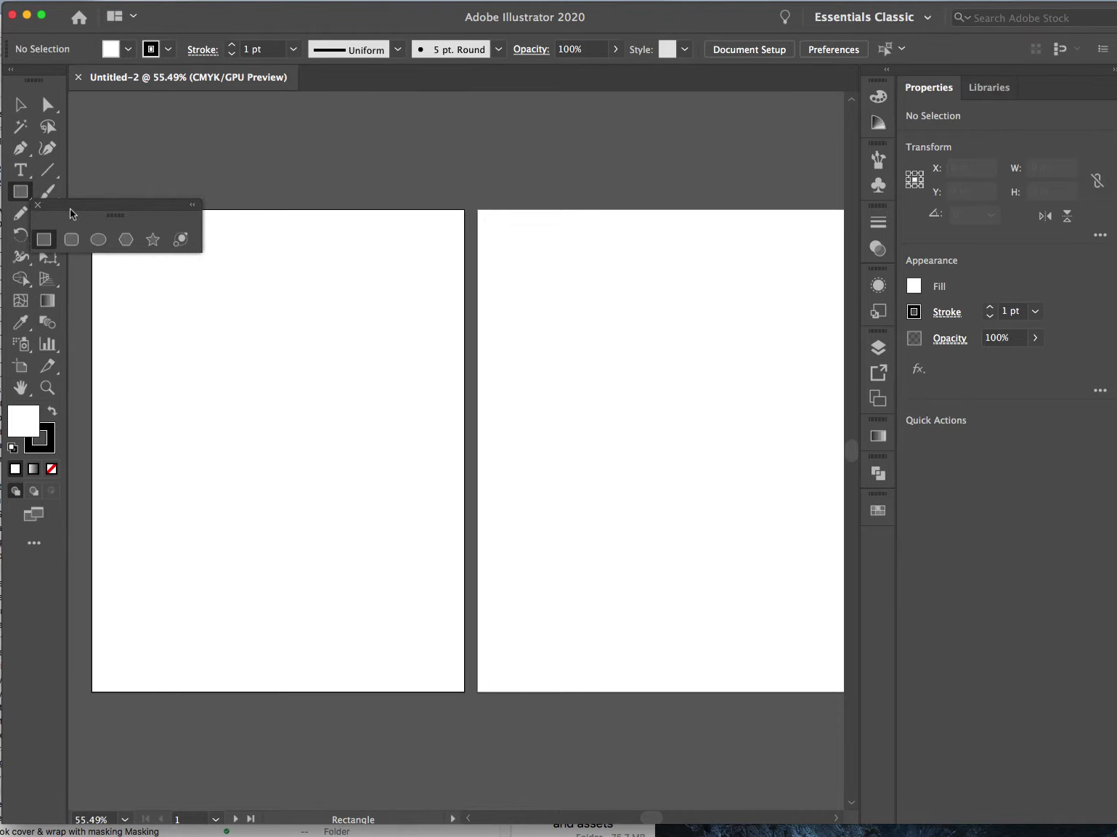
{"action": "left_click_drag", "start_coordinate": [59, 207], "coordinate": [257, 111]}
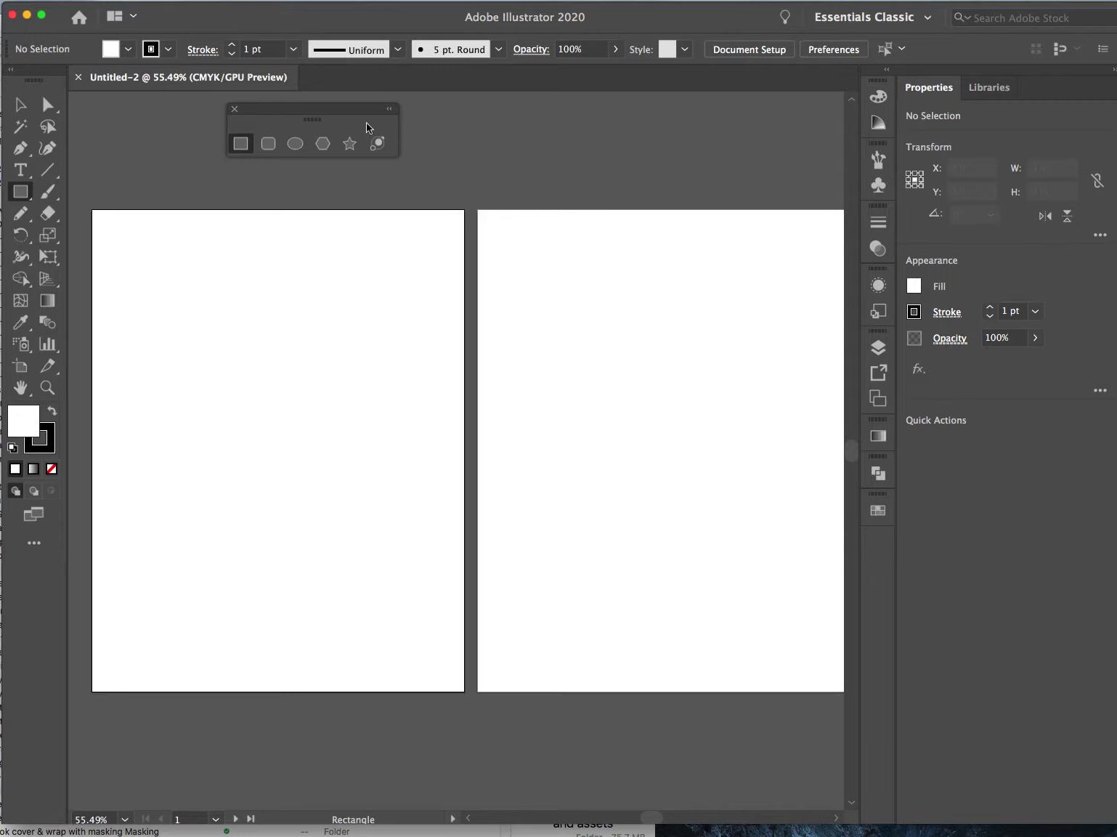
Keep a white fill with black stroke, with the Stroke box active for editing
{"action": "left_click_drag", "start_coordinate": [299, 109], "coordinate": [264, 145]}
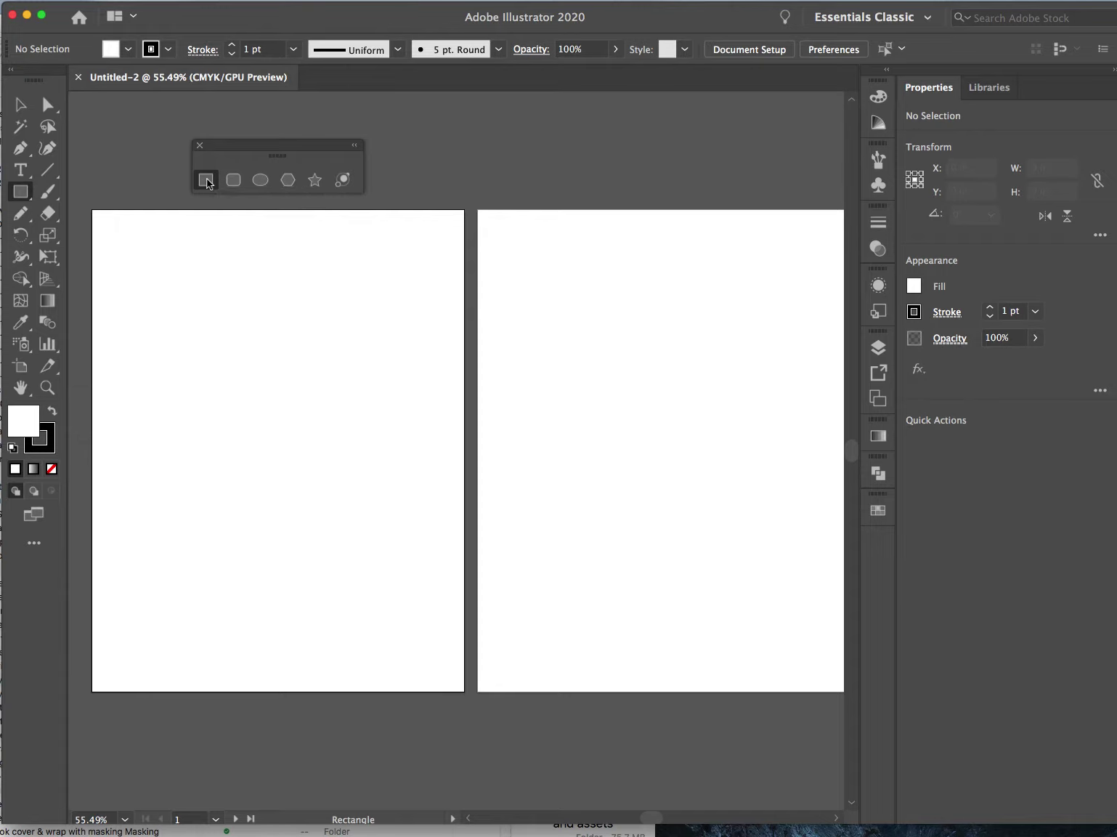
{"action": "left_click", "coordinate": [52, 410]}
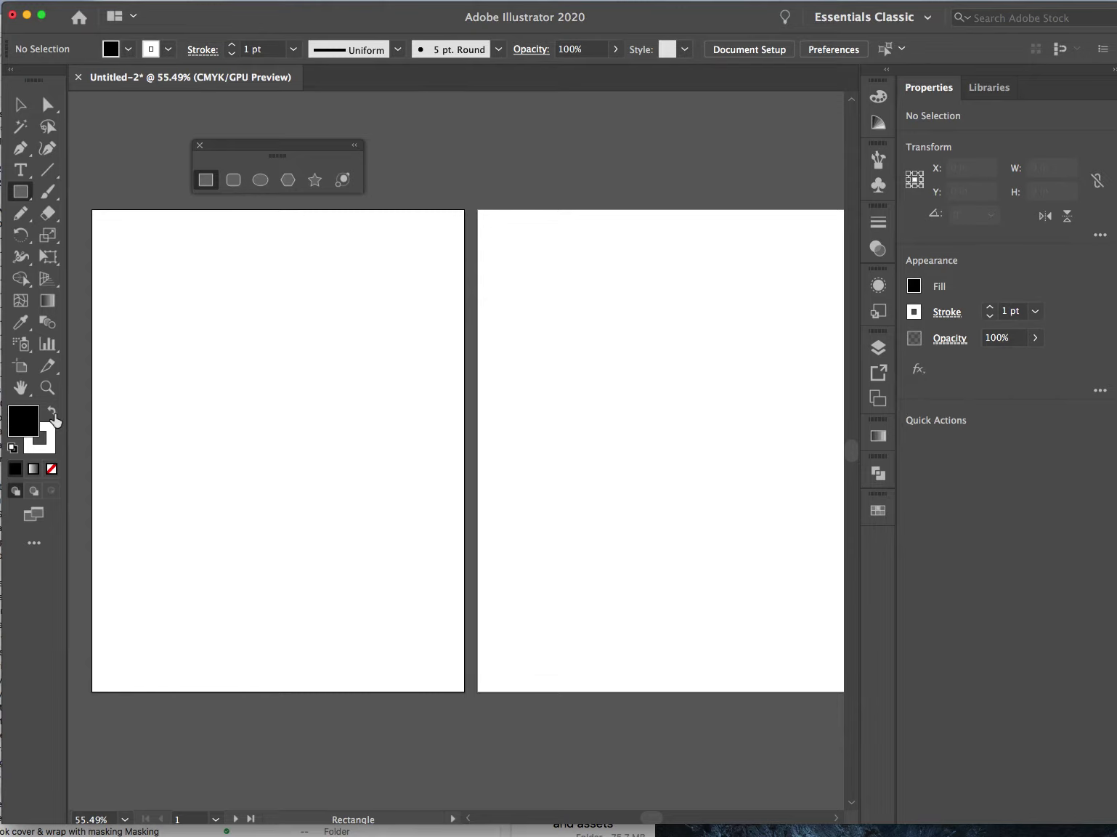
{"action": "left_click", "coordinate": [53, 414]}
{"action": "left_click", "coordinate": [52, 447]}
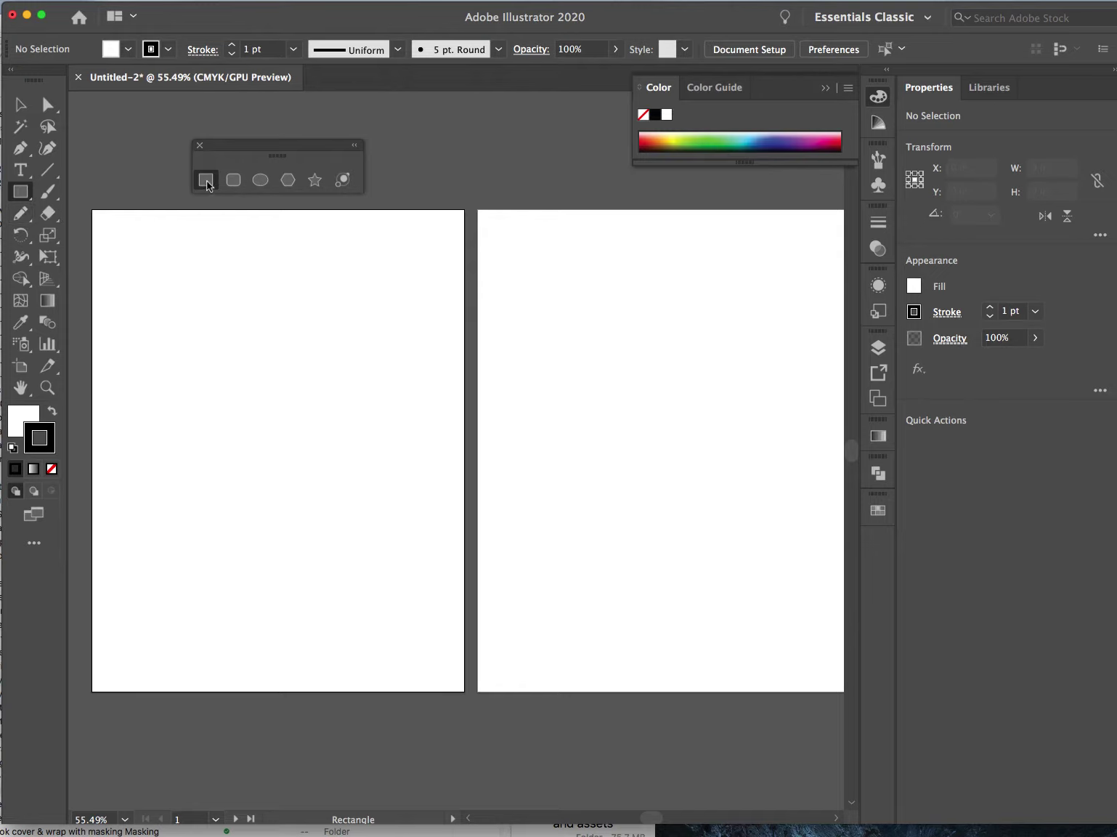
{"action": "left_click", "coordinate": [120, 240]}
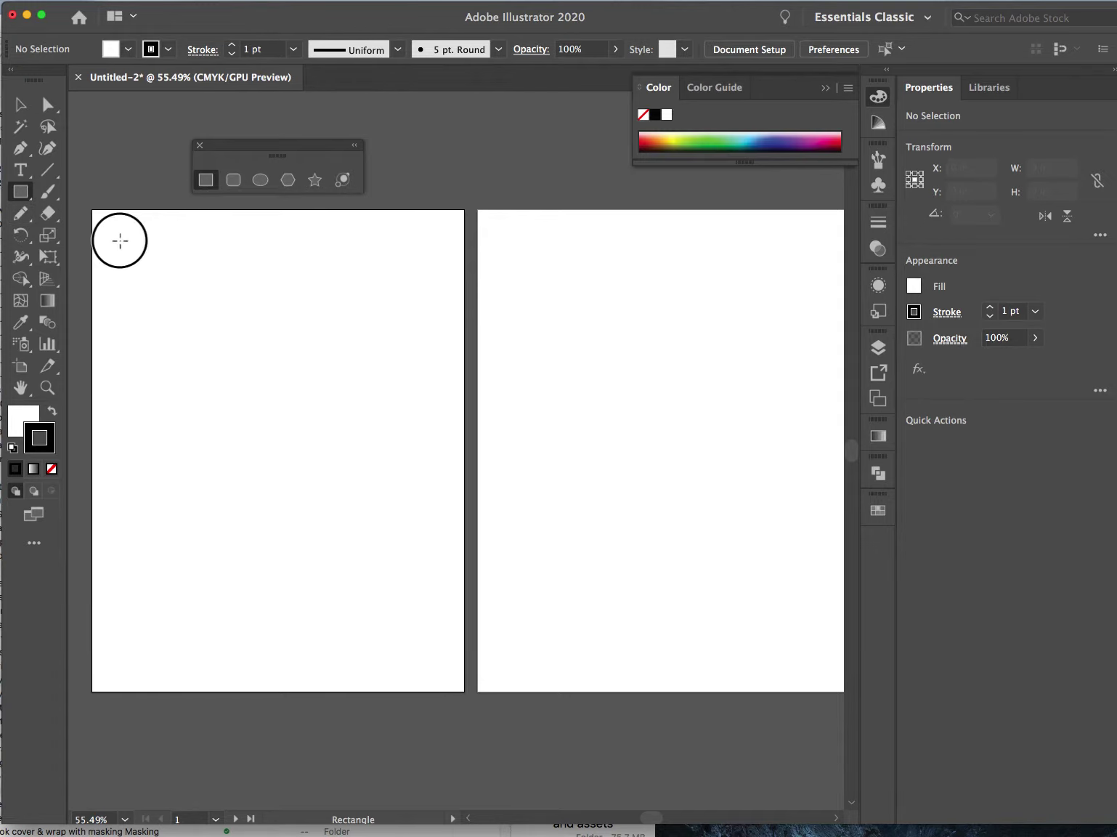
Draw a rectangle, then a rounded rectangle and an ellipse stacked below it on the left artboard
{"action": "left_click_drag", "start_coordinate": [120, 240], "coordinate": [226, 319]}
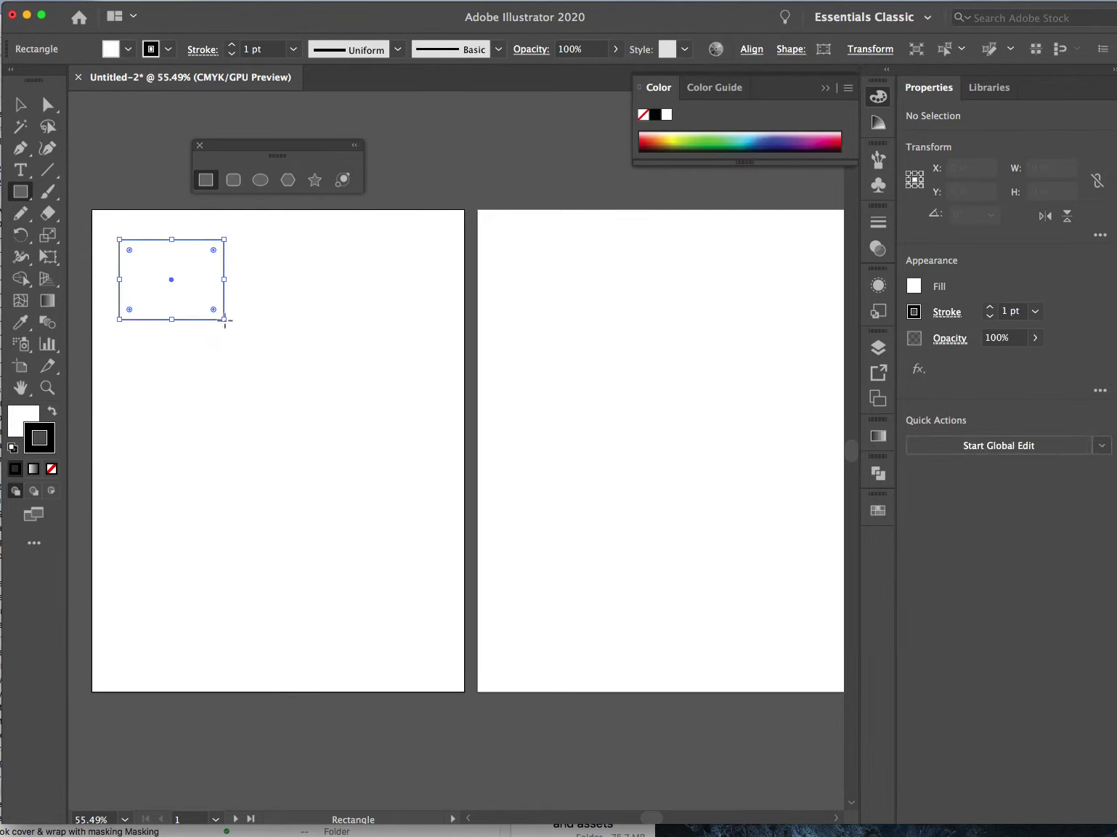
{"action": "left_click", "coordinate": [232, 184]}
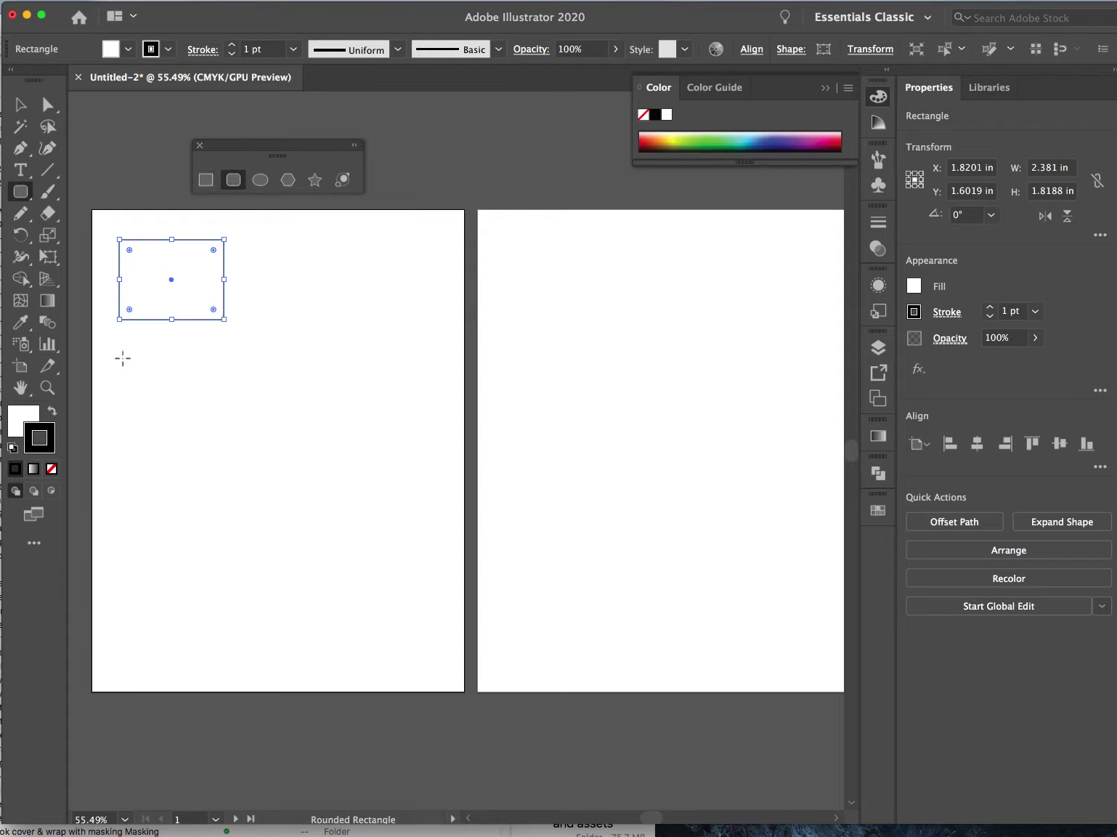
{"action": "left_click_drag", "start_coordinate": [122, 346], "coordinate": [227, 419]}
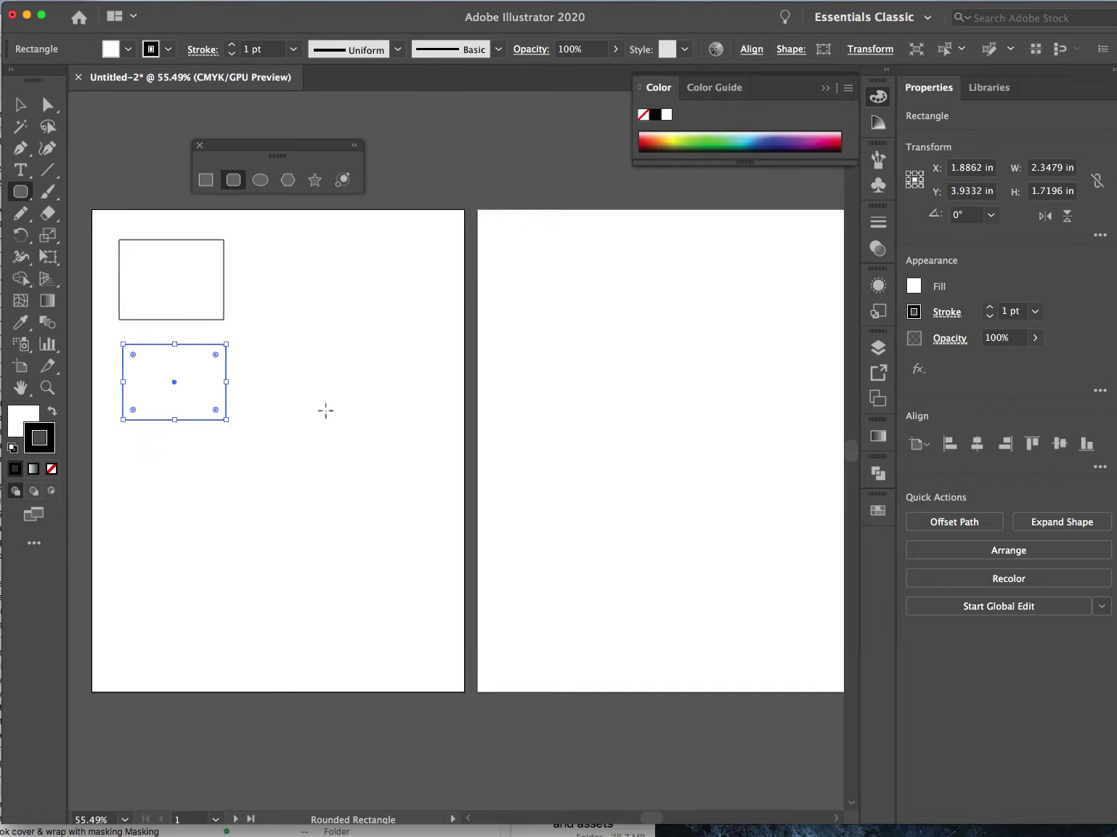
{"action": "left_click", "coordinate": [261, 182]}
{"action": "mouse_move", "coordinate": [122, 453]}
{"action": "left_mouse_down"}
{"action": "mouse_move", "coordinate": [200, 464]}
{"action": "mouse_move", "coordinate": [231, 516]}
{"action": "left_mouse_up"}
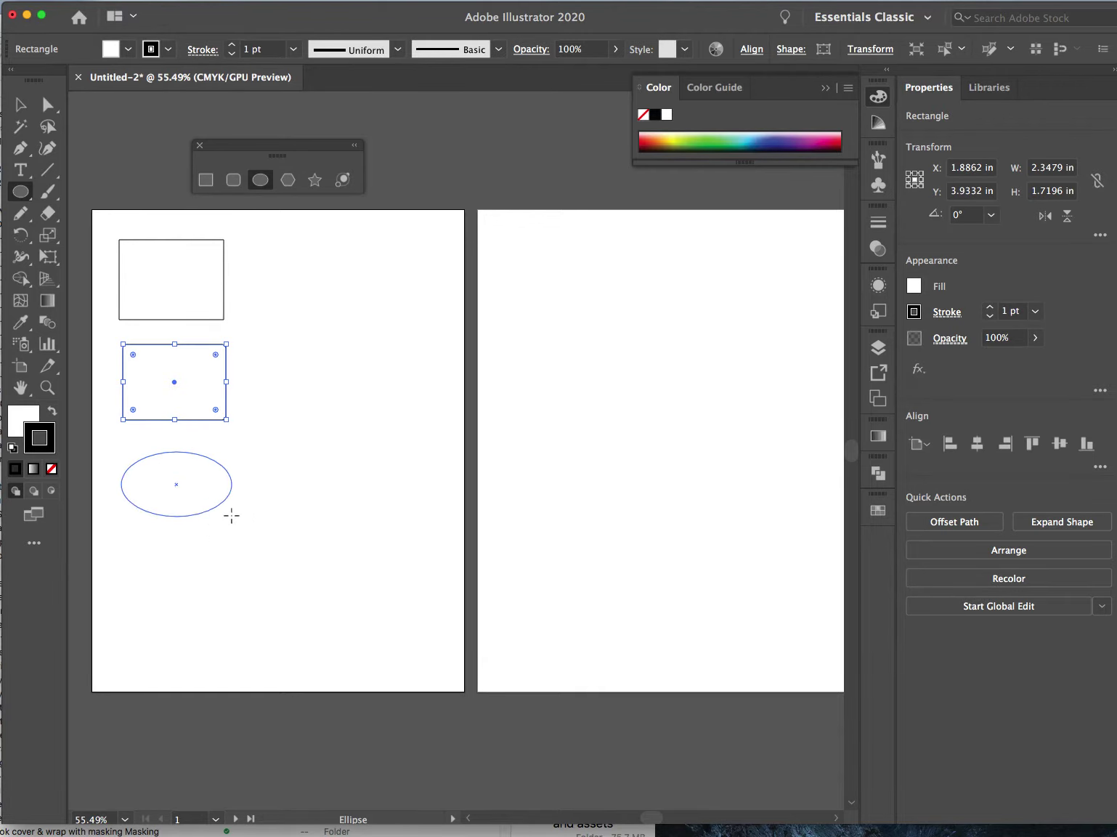
Draw a triangle with the Polygon tool, then undo it
{"action": "left_click", "coordinate": [289, 180]}
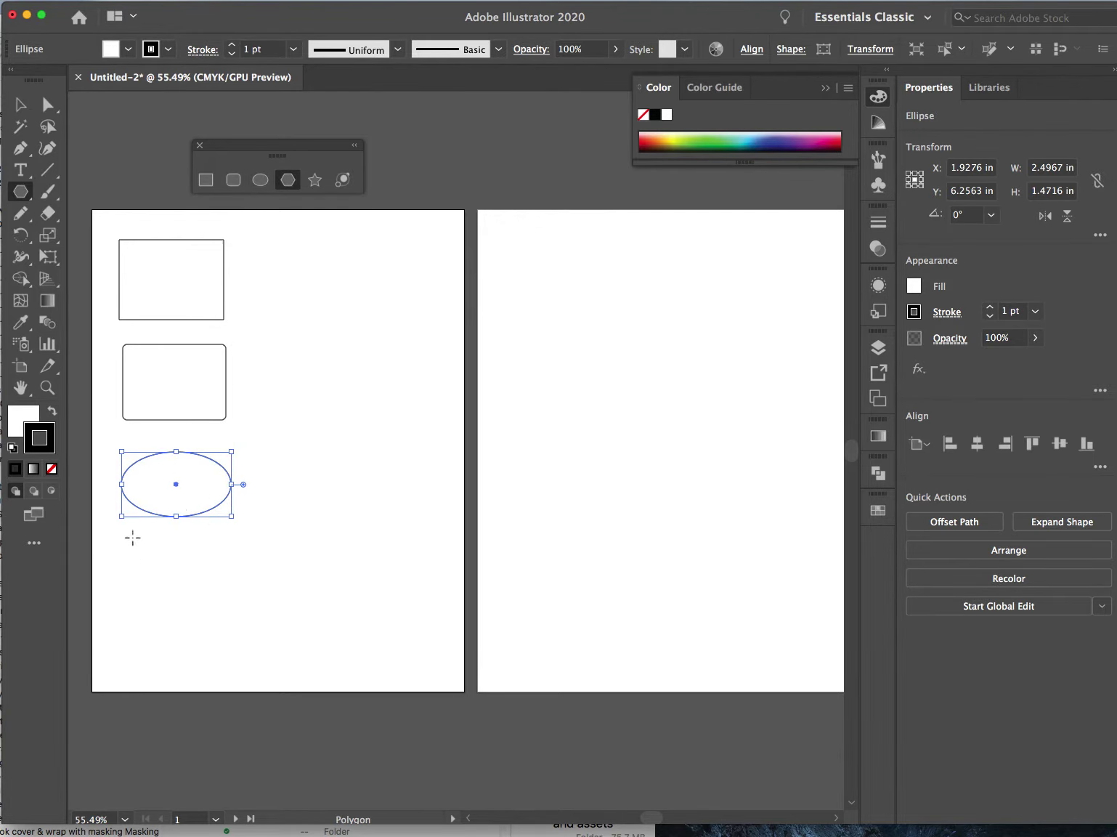
{"action": "mouse_move", "coordinate": [129, 536]}
{"action": "left_mouse_down"}
{"action": "mouse_move", "coordinate": [145, 571]}
{"action": "mouse_move", "coordinate": [192, 590]}
{"action": "left_mouse_up"}
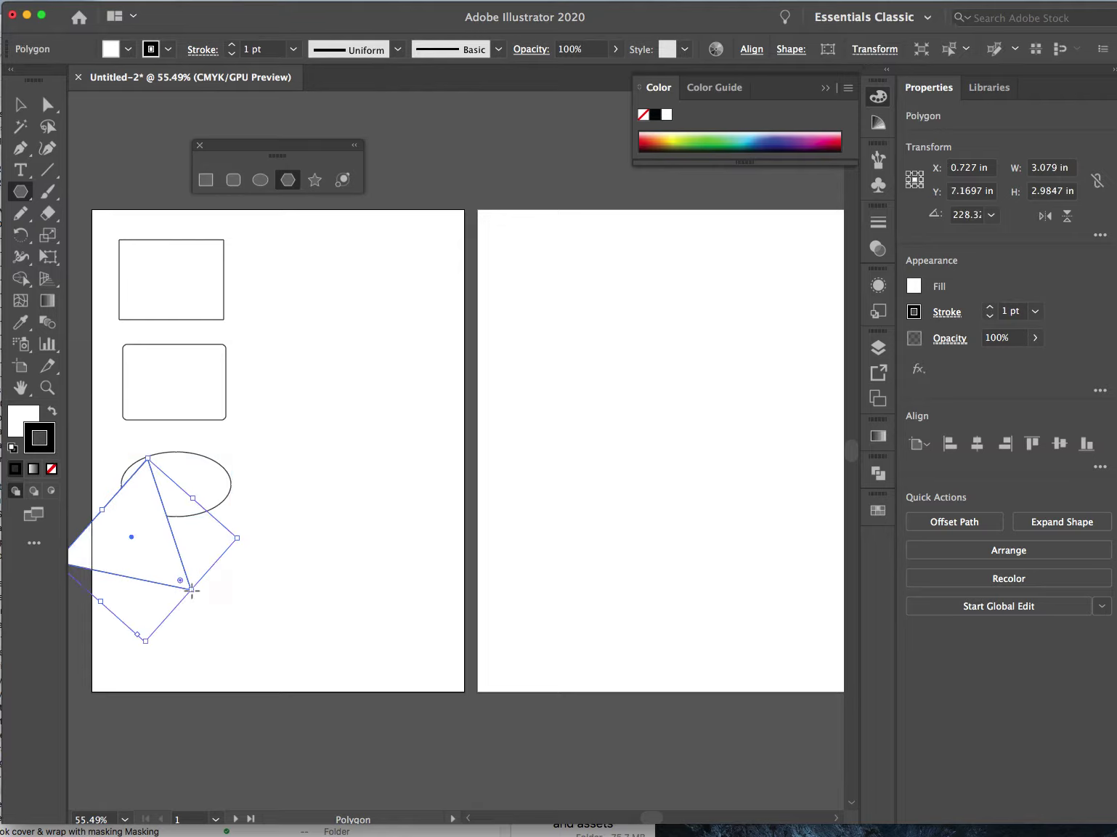
{"action": "key", "text": "super+z"}
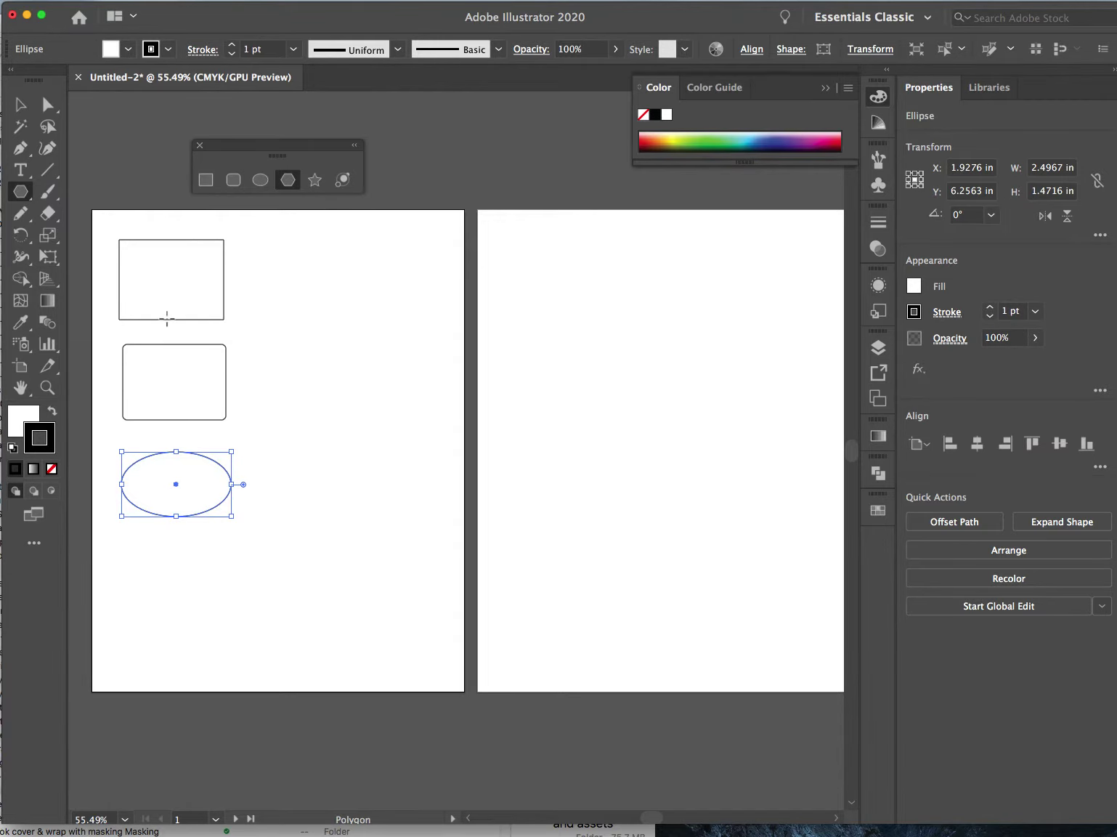
{"action": "left_click", "coordinate": [283, 181]}
Create a five-sided polygon and move it down onto the left artboard
{"action": "left_click", "coordinate": [288, 183]}
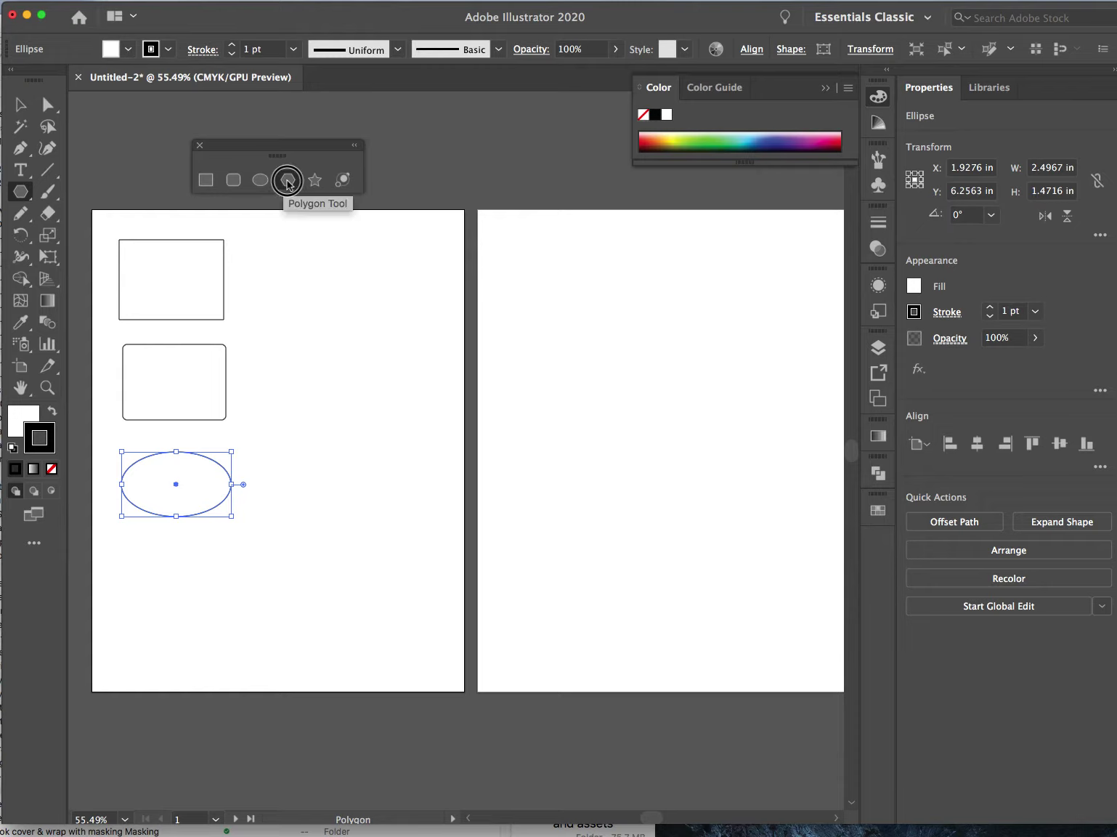
{"action": "left_click", "coordinate": [311, 216]}
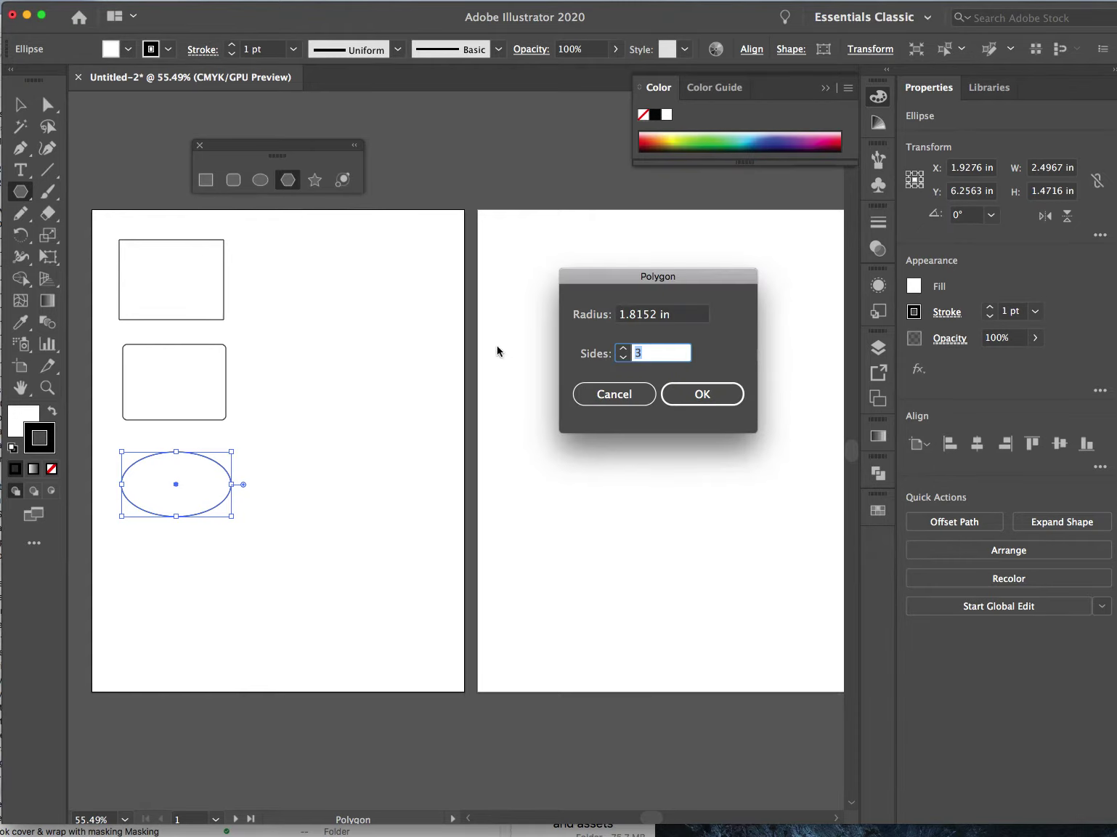
{"action": "type", "text": "5"}
{"action": "left_click", "coordinate": [702, 395]}
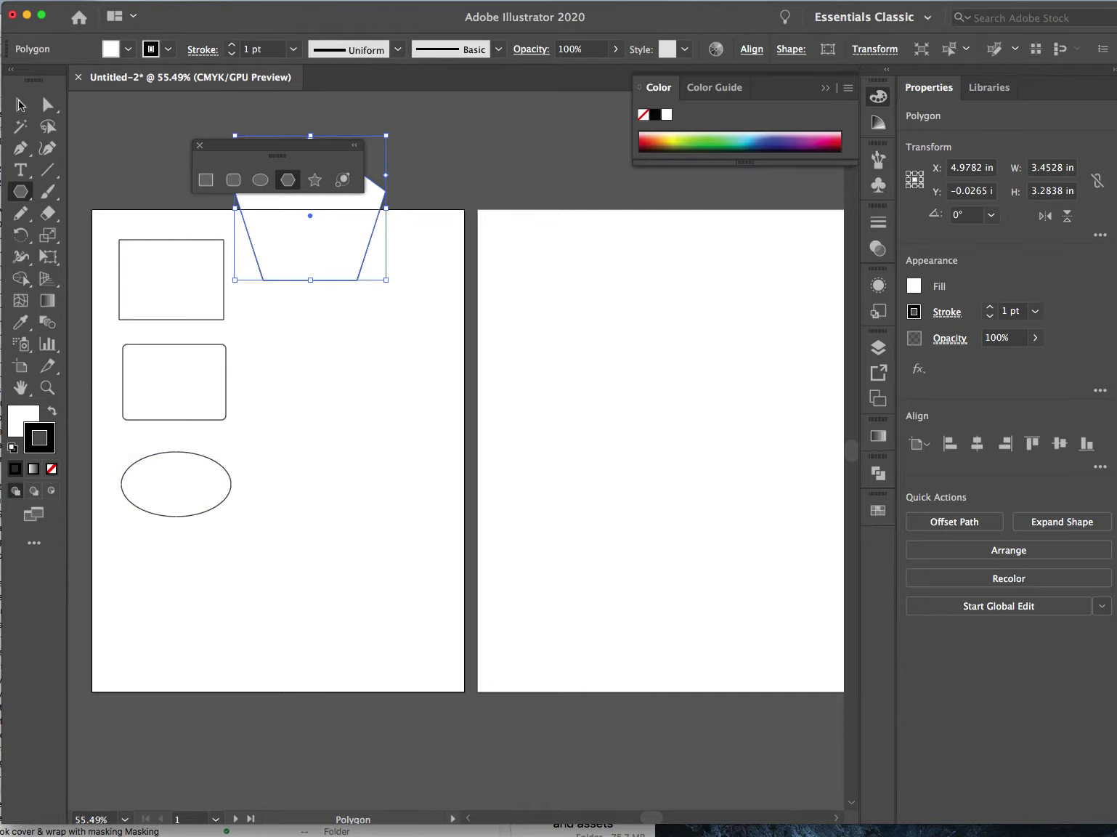
{"action": "key", "text": "v"}
{"action": "left_click_drag", "start_coordinate": [311, 220], "coordinate": [332, 308]}
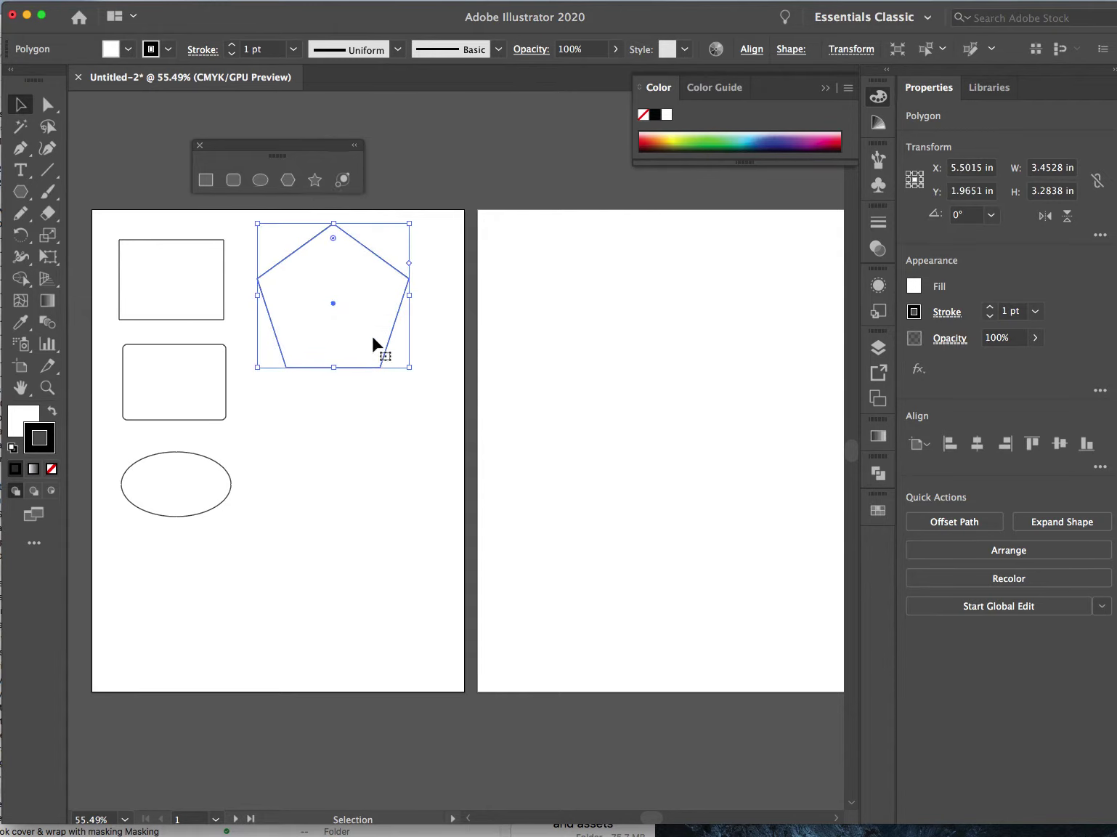
Add a five-point star beside the ellipse, deleting the extra starburst
{"action": "left_click", "coordinate": [314, 180]}
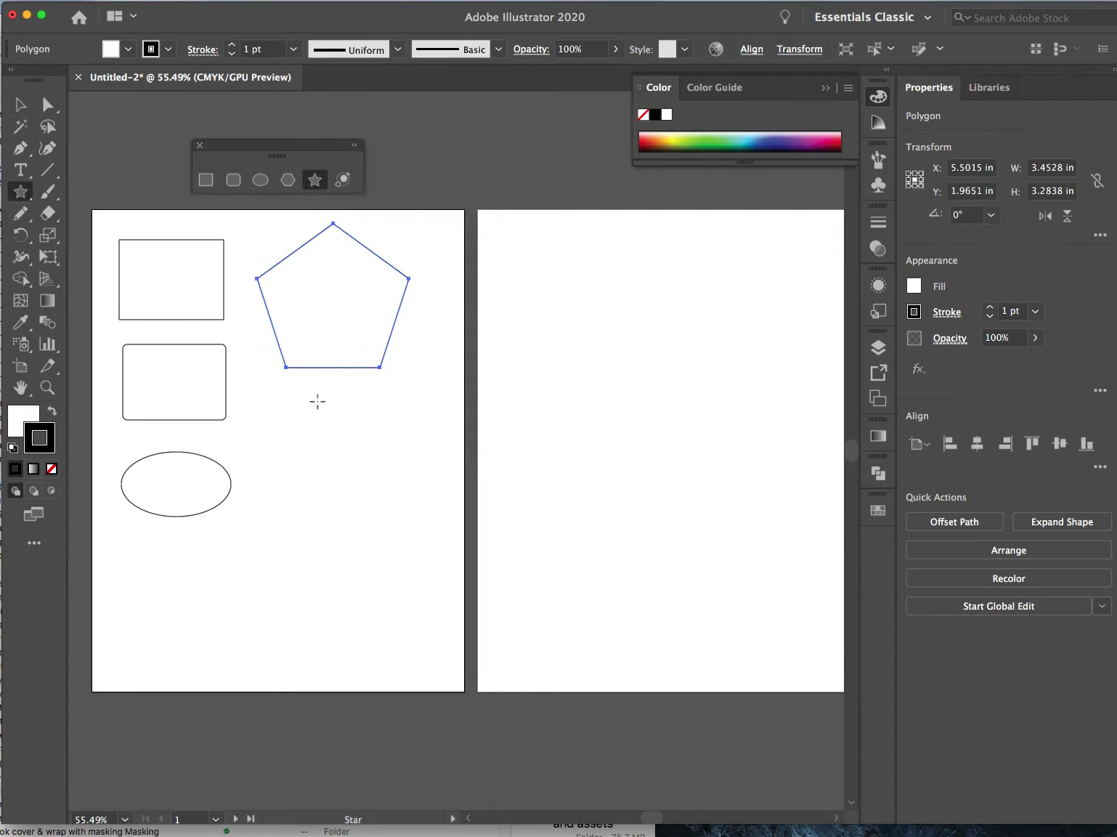
{"action": "left_click_drag", "start_coordinate": [314, 451], "coordinate": [372, 513]}
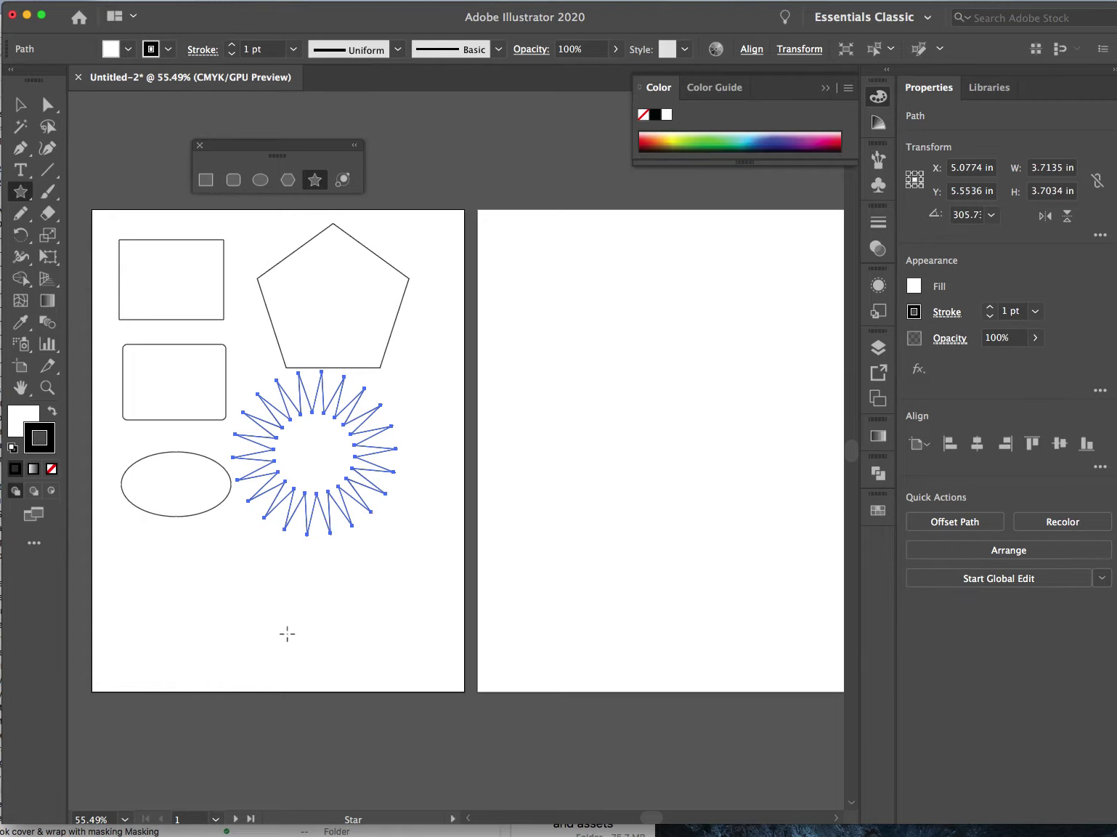
{"action": "left_click", "coordinate": [282, 574]}
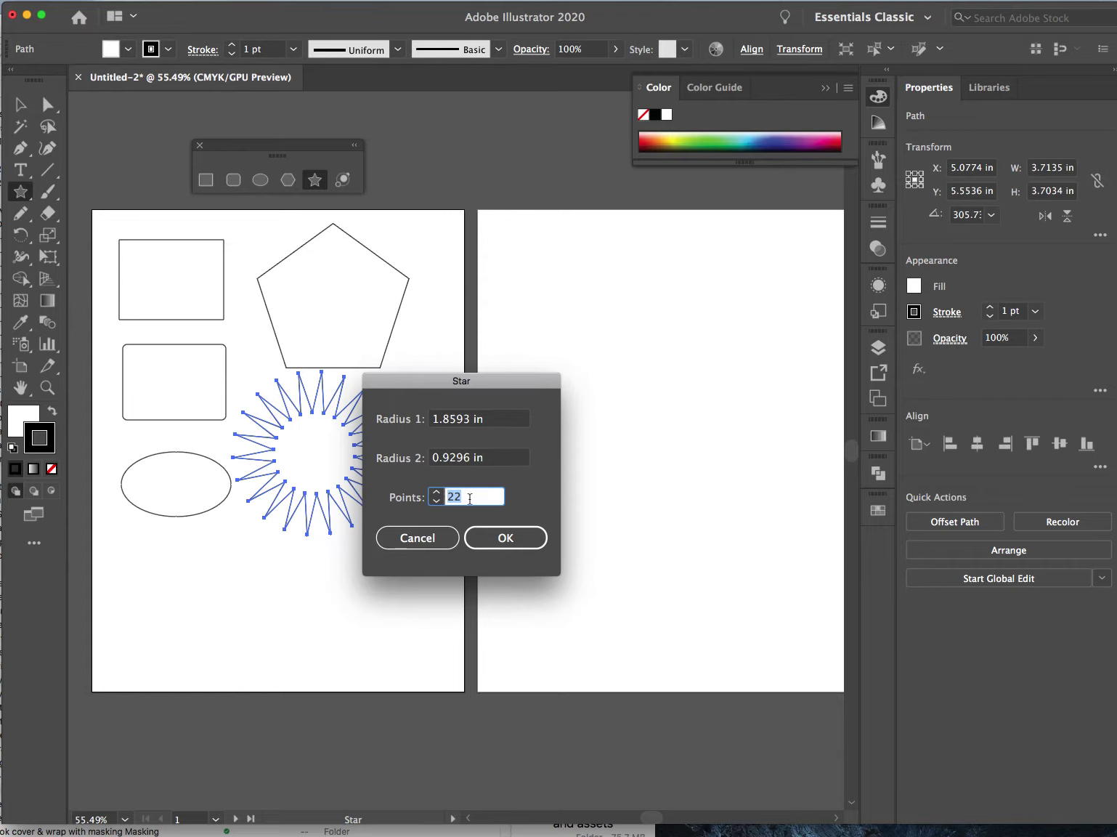
{"action": "type", "text": "5"}
{"action": "left_click", "coordinate": [511, 543]}
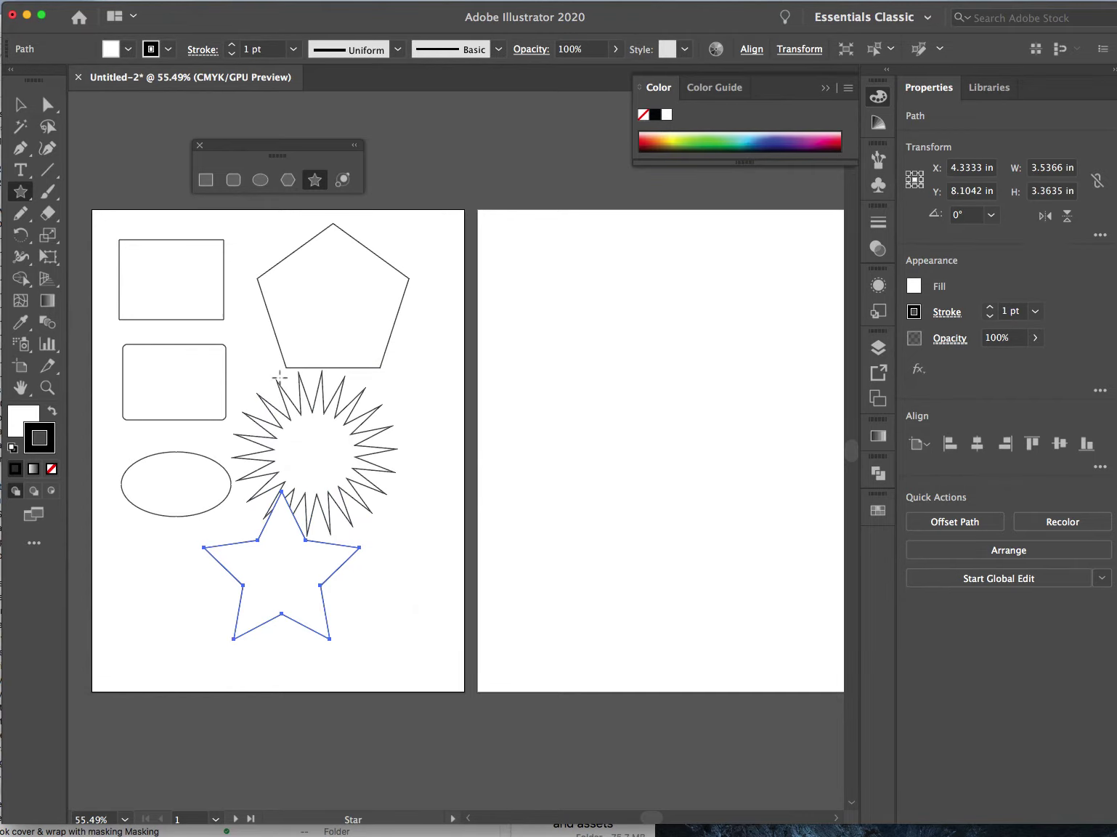
{"action": "key", "text": "v"}
{"action": "left_click", "coordinate": [295, 415]}
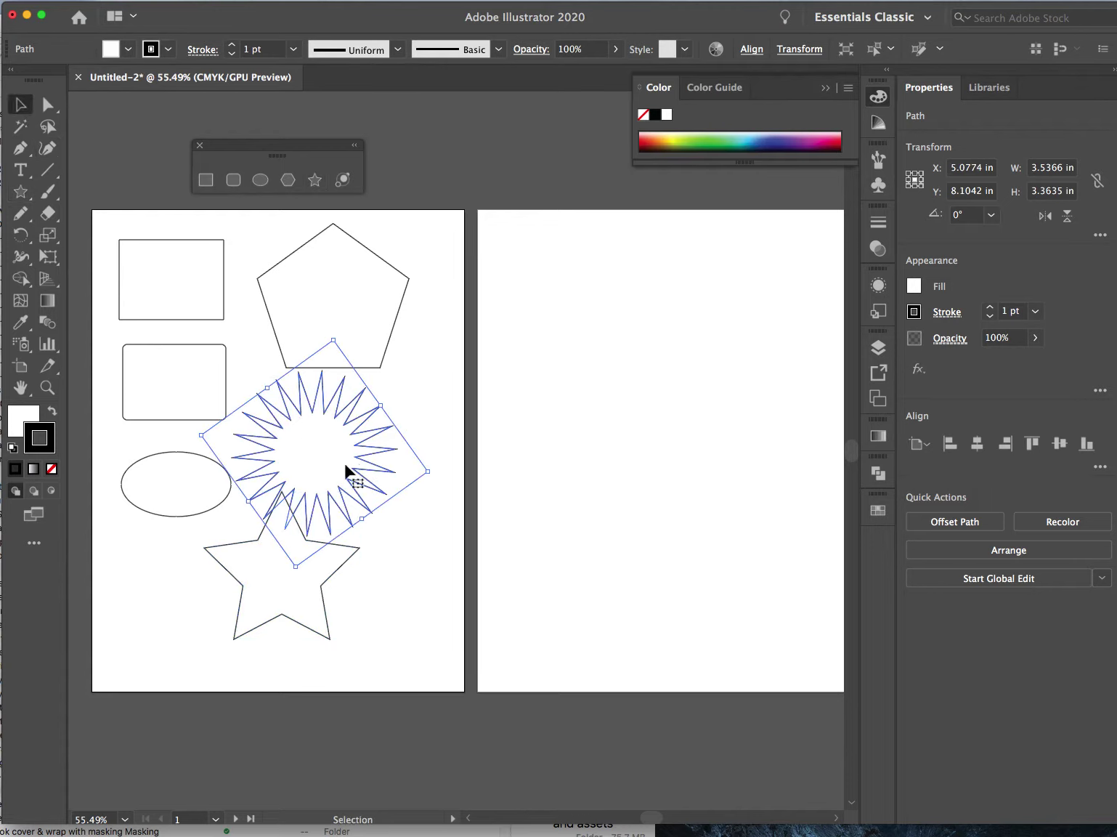
{"action": "key", "text": "Delete"}
{"action": "left_click_drag", "start_coordinate": [326, 588], "coordinate": [377, 488]}
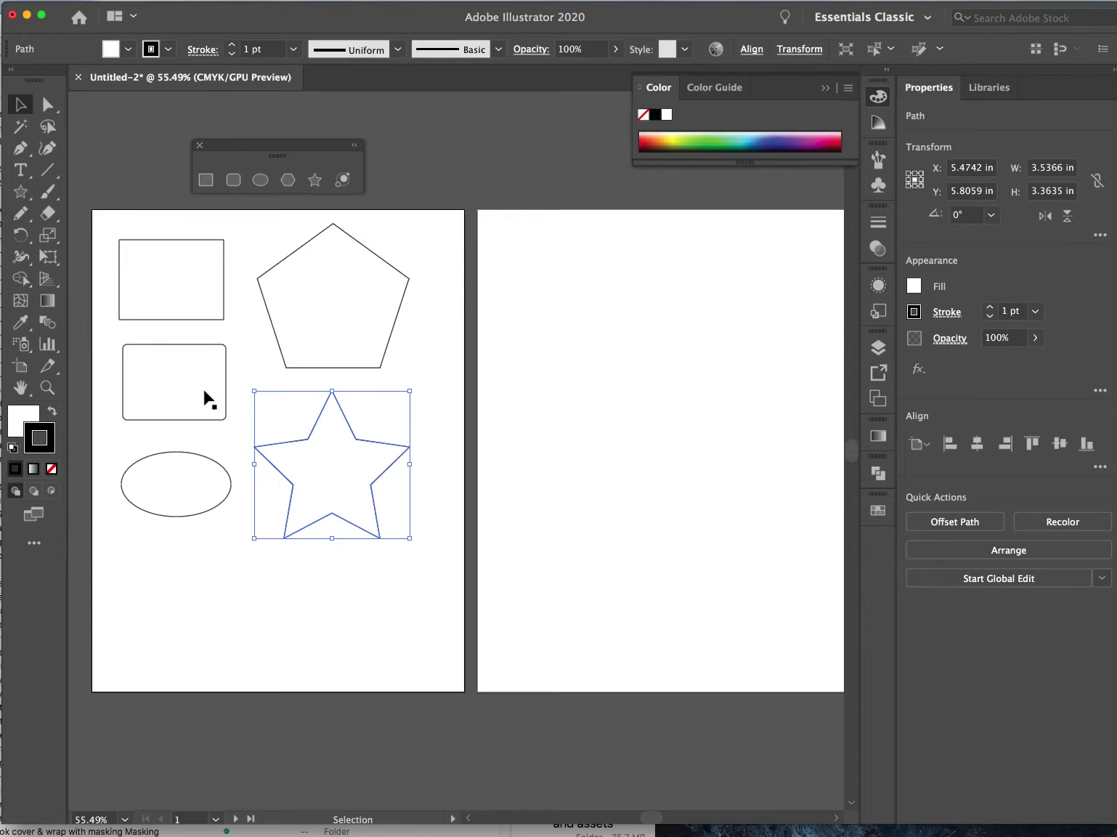
{"action": "left_click", "coordinate": [427, 352]}
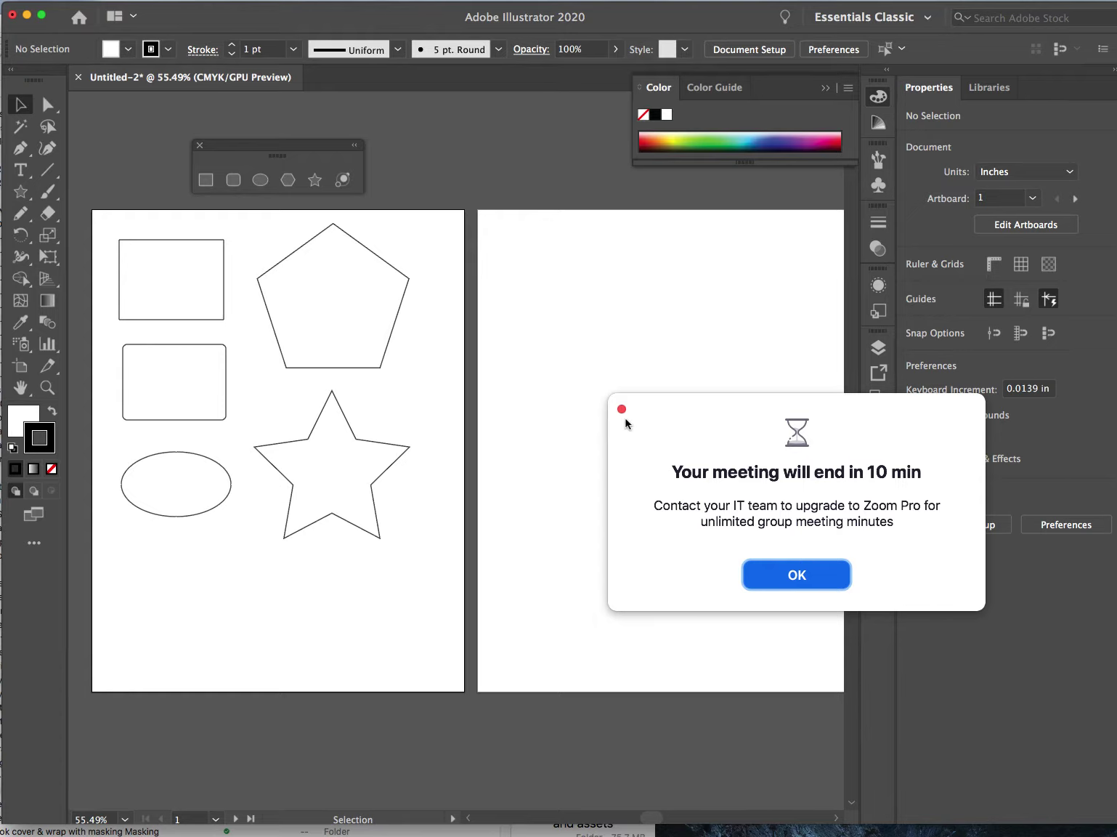
{"action": "left_click", "coordinate": [801, 574]}
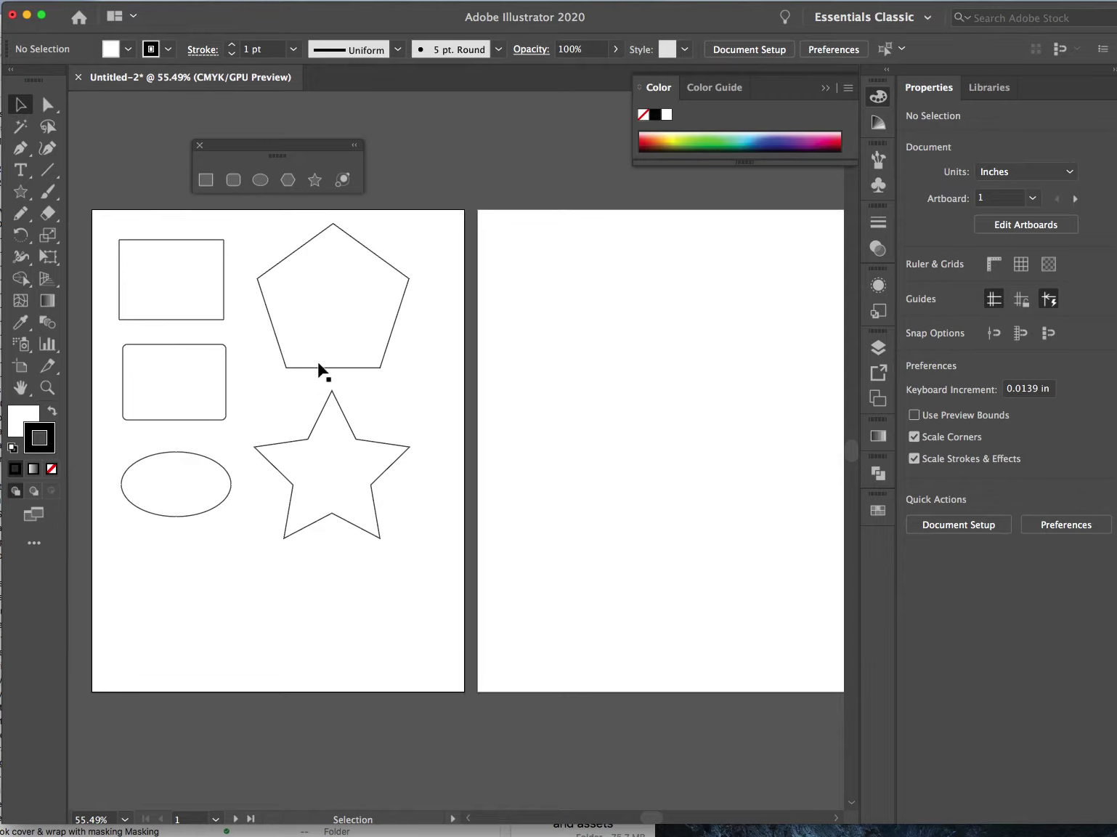
Draw a rectangle near the top-left of the second artboard, discarding a small square
{"action": "left_click", "coordinate": [206, 180]}
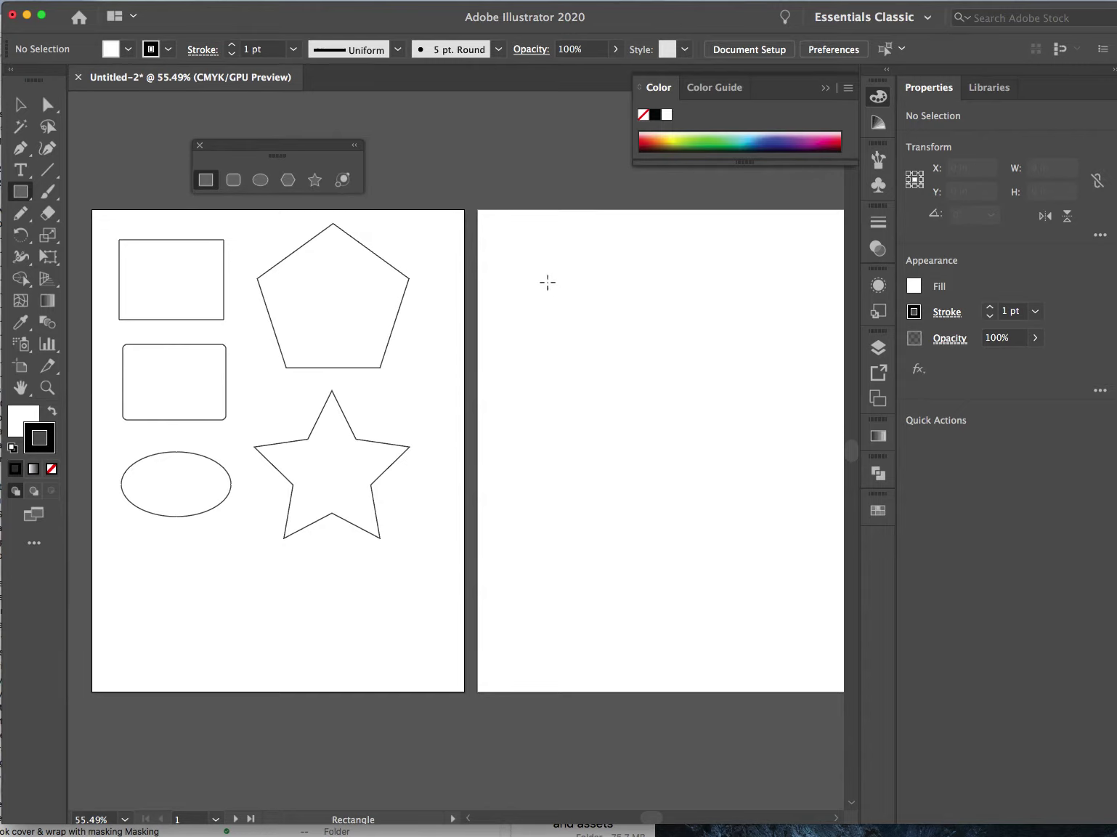
{"action": "left_click_drag", "start_coordinate": [547, 282], "coordinate": [615, 348]}
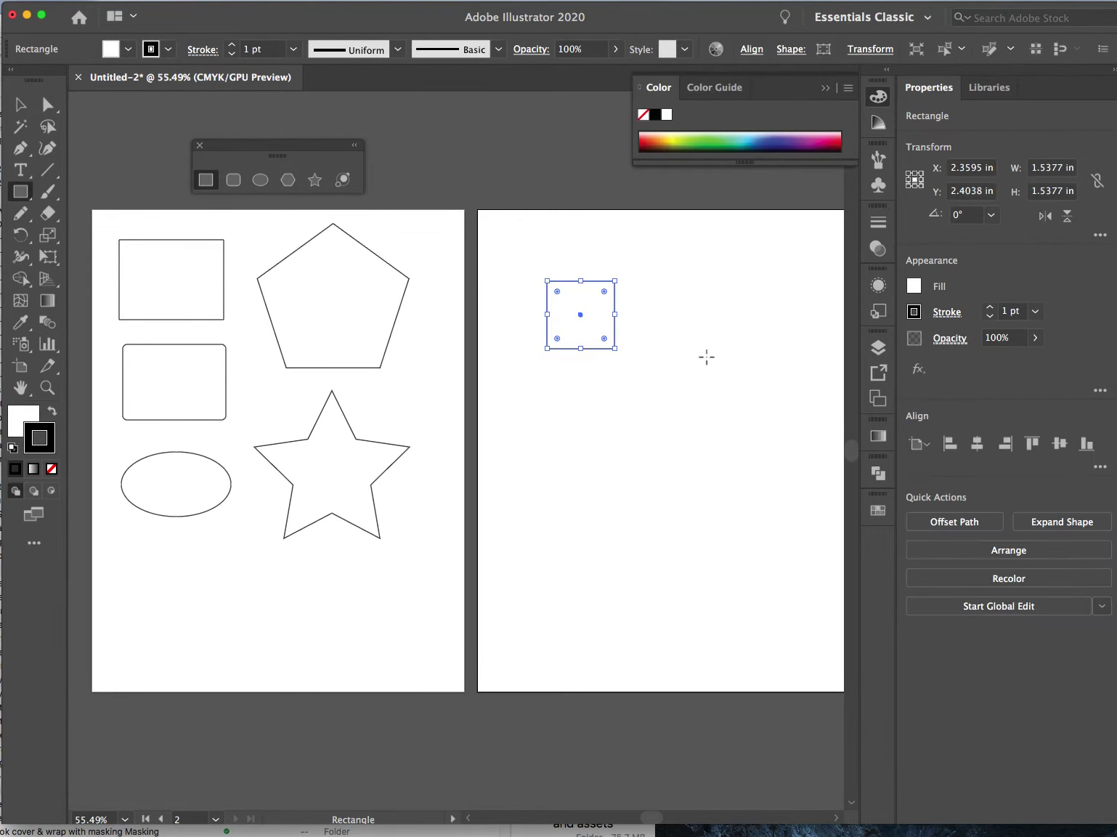
{"action": "key", "text": "Delete"}
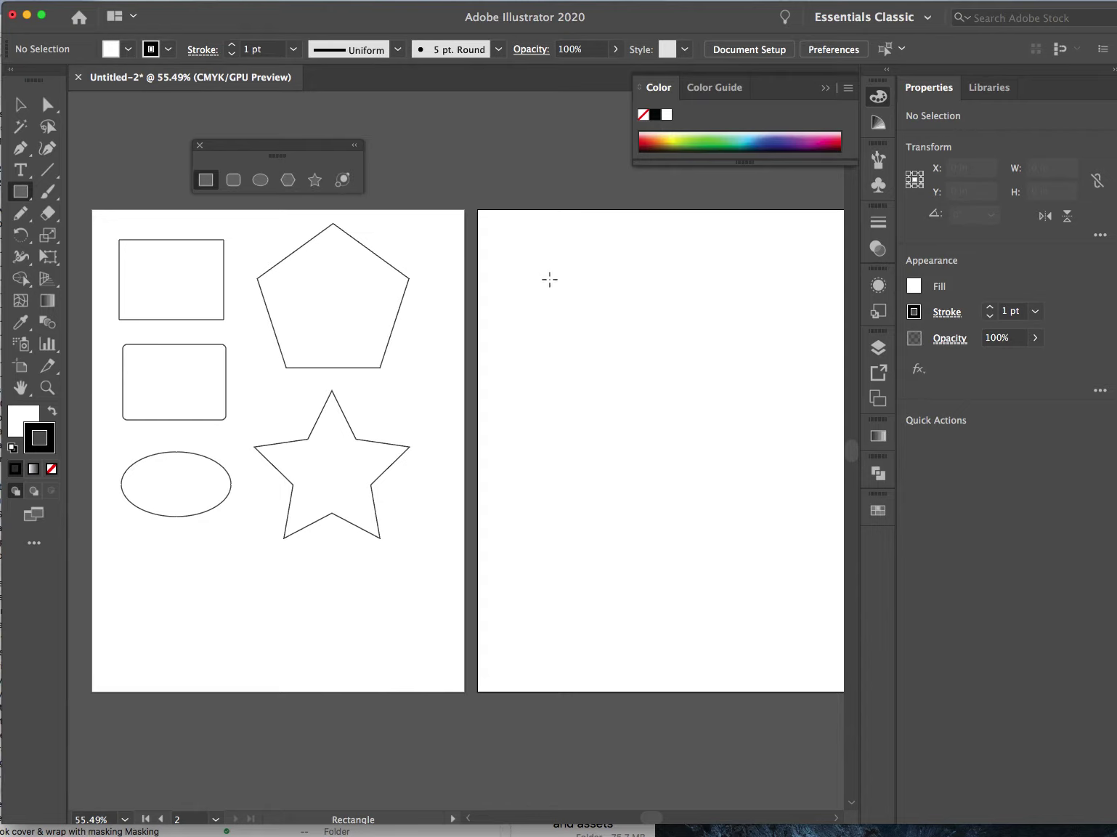
{"action": "left_click_drag", "start_coordinate": [542, 275], "coordinate": [588, 306]}
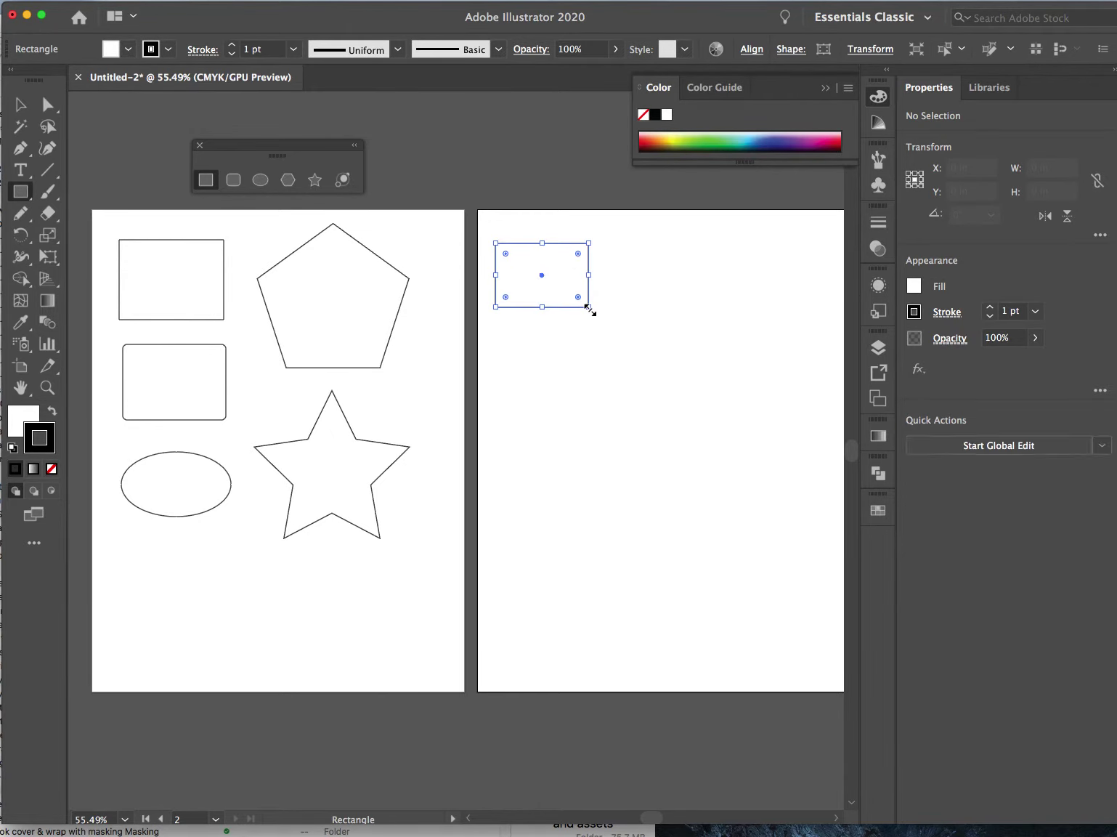
Add a rounded rectangle beside it, plus an ellipse and a star below
{"action": "left_click", "coordinate": [238, 180]}
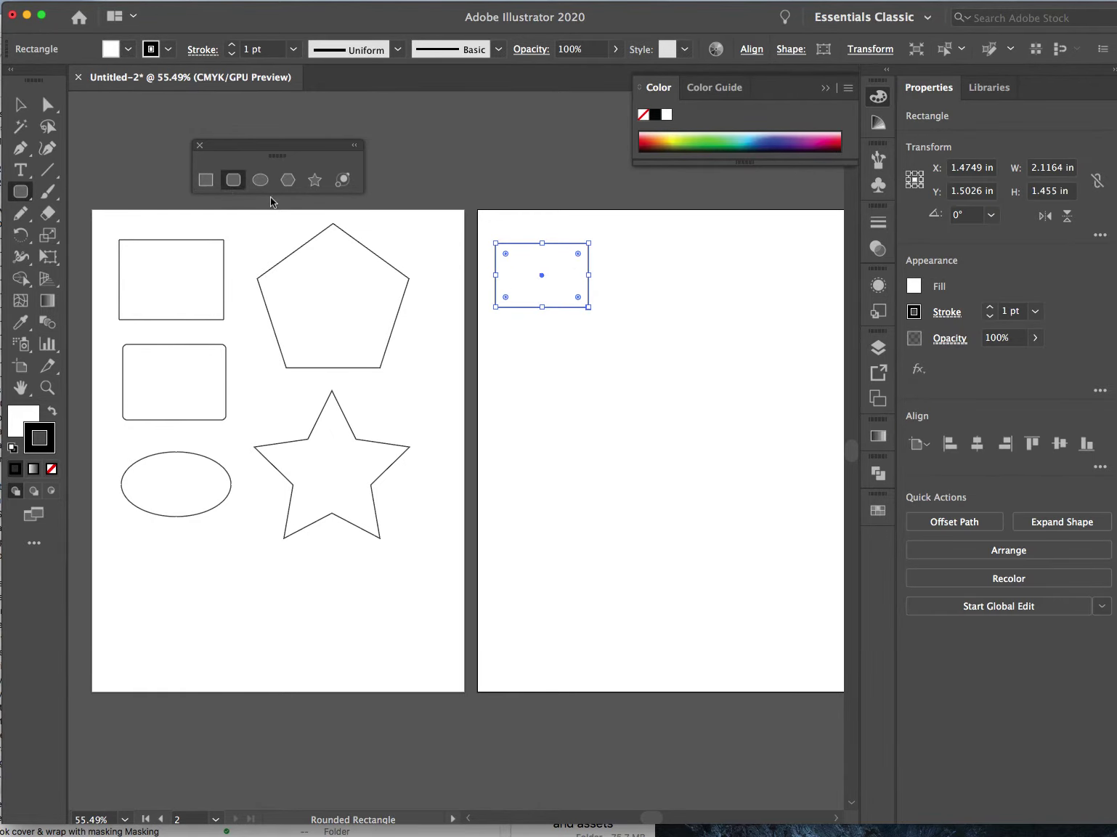
{"action": "left_click_drag", "start_coordinate": [688, 263], "coordinate": [736, 297]}
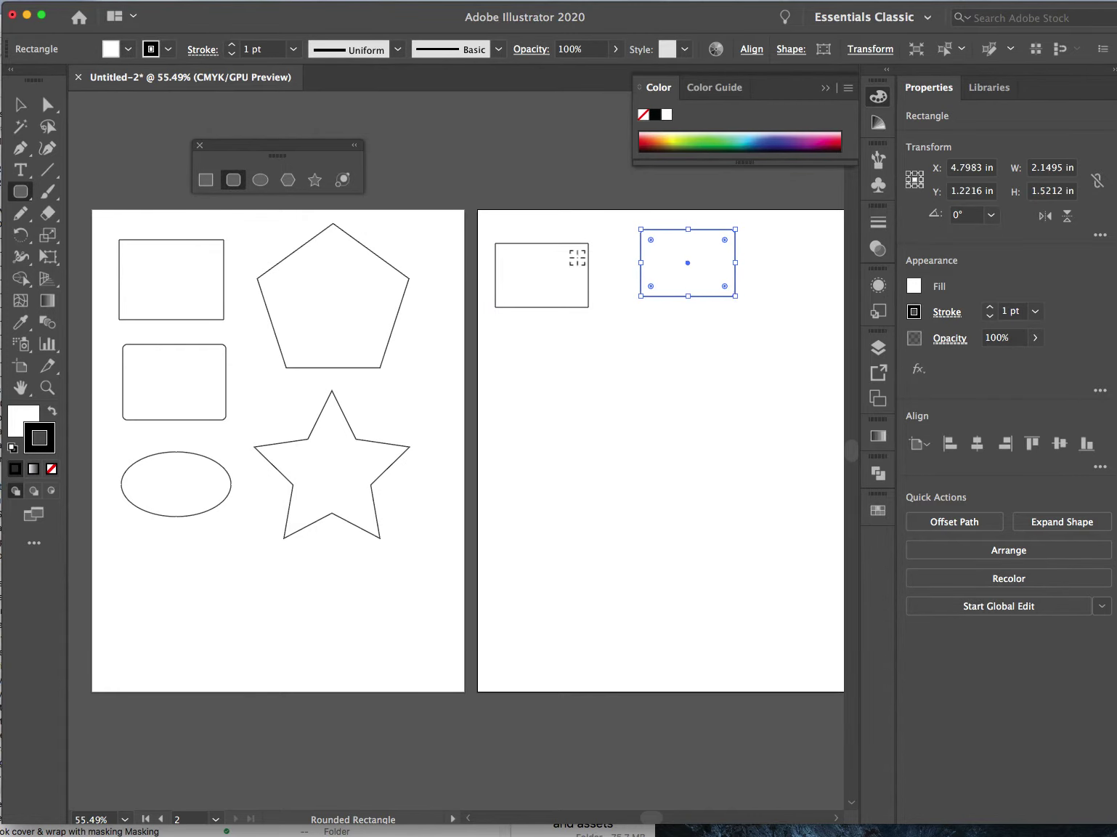
{"action": "left_click", "coordinate": [260, 180]}
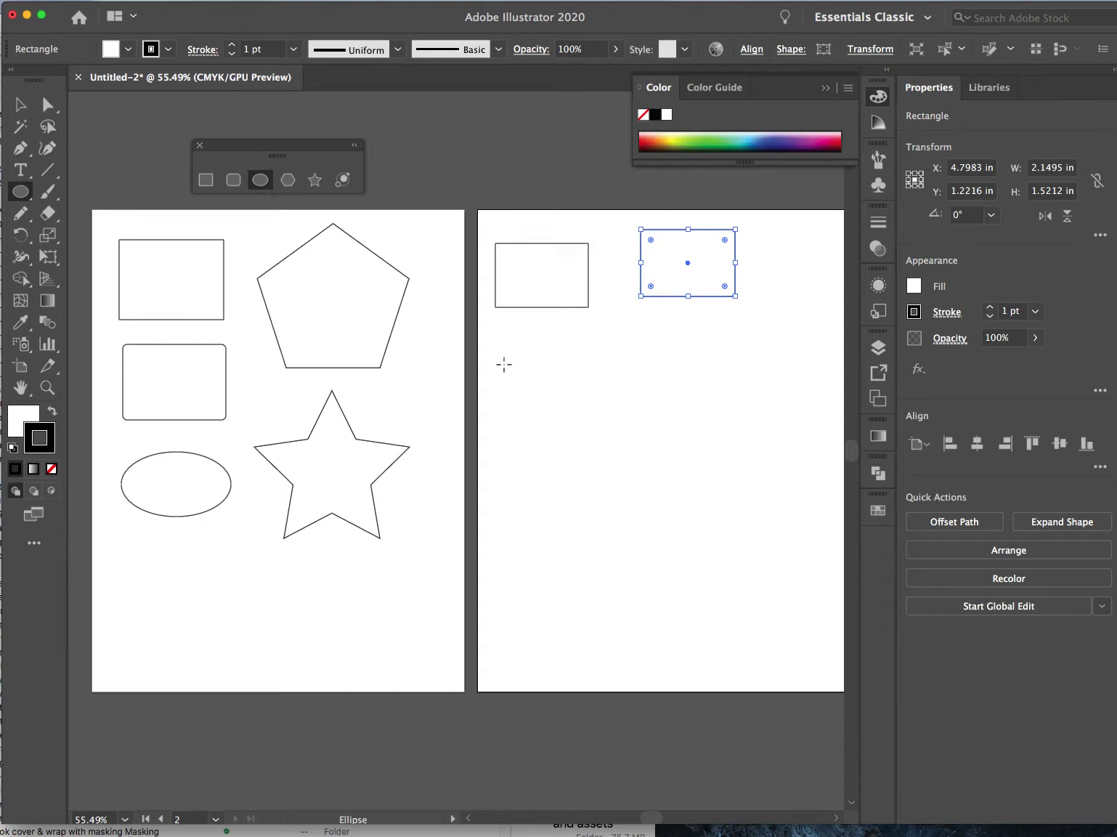
{"action": "left_click_drag", "start_coordinate": [564, 377], "coordinate": [612, 417]}
{"action": "left_click", "coordinate": [315, 179]}
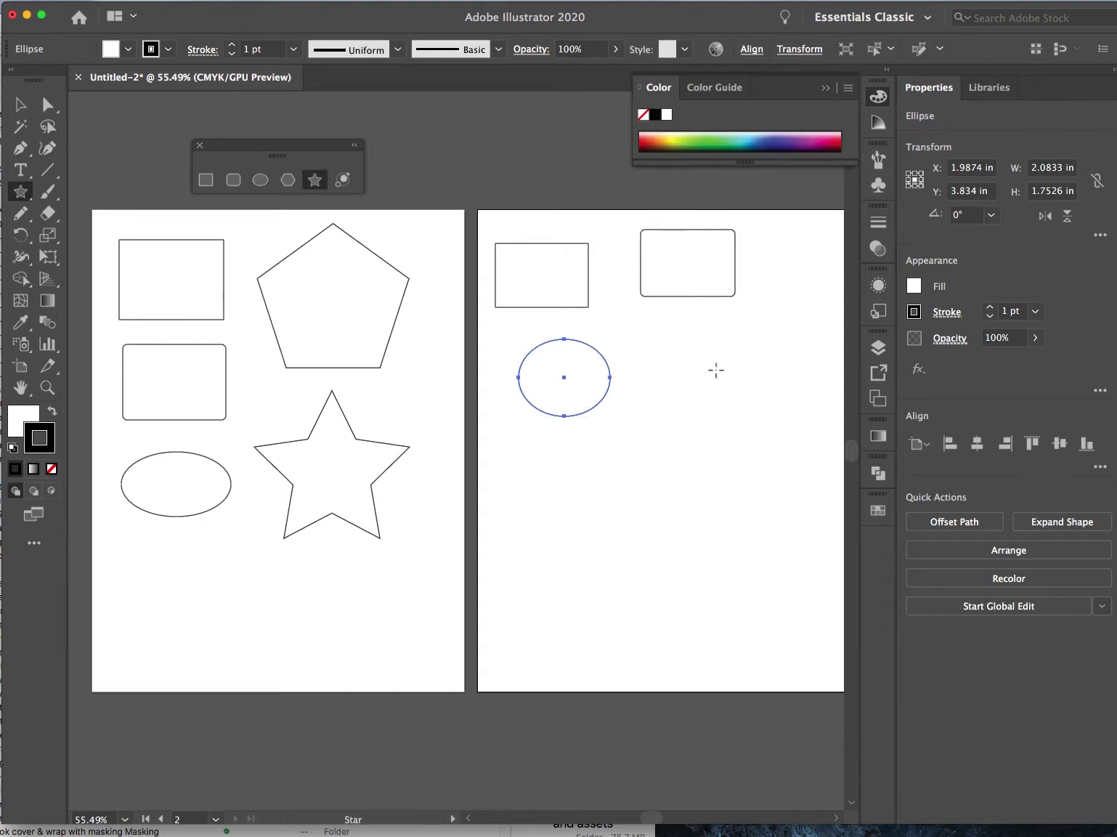
{"action": "left_click_drag", "start_coordinate": [696, 344], "coordinate": [734, 398]}
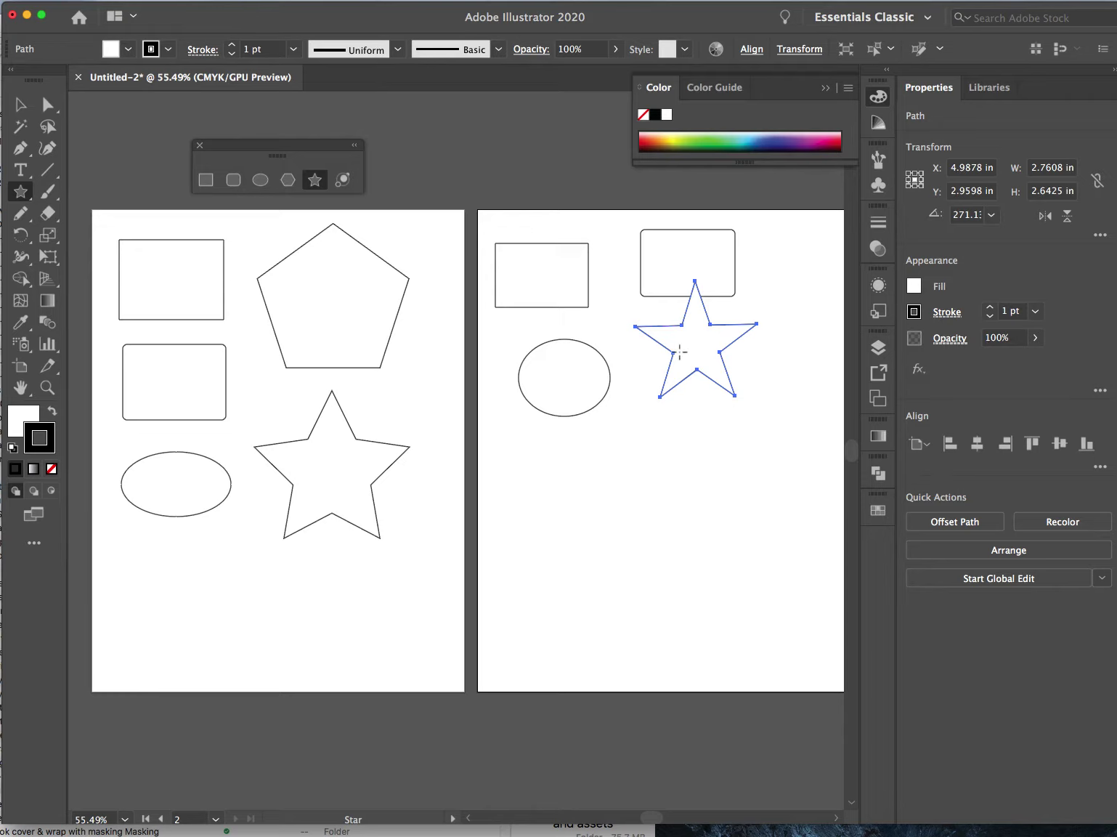
{"action": "left_click", "coordinate": [20, 104]}
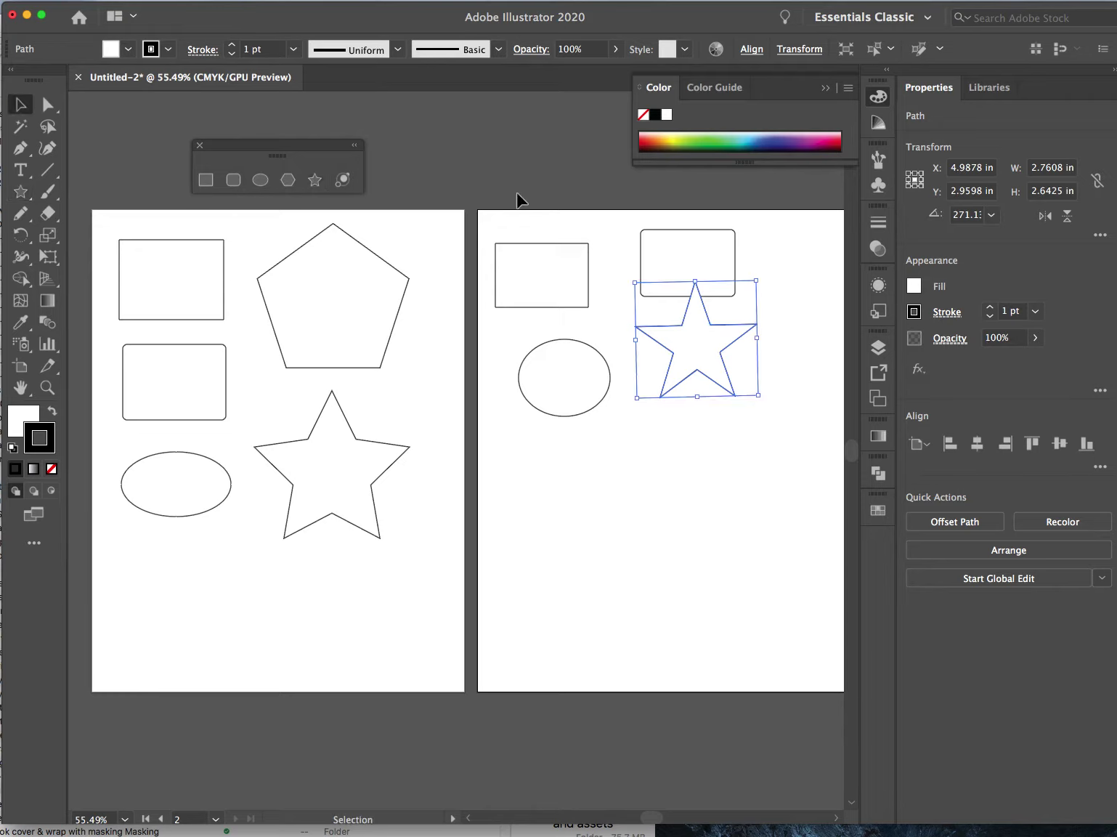
Enlarge the top-left rectangle and move it below the ellipse and star
{"action": "left_click", "coordinate": [526, 248]}
{"action": "left_click", "coordinate": [527, 250]}
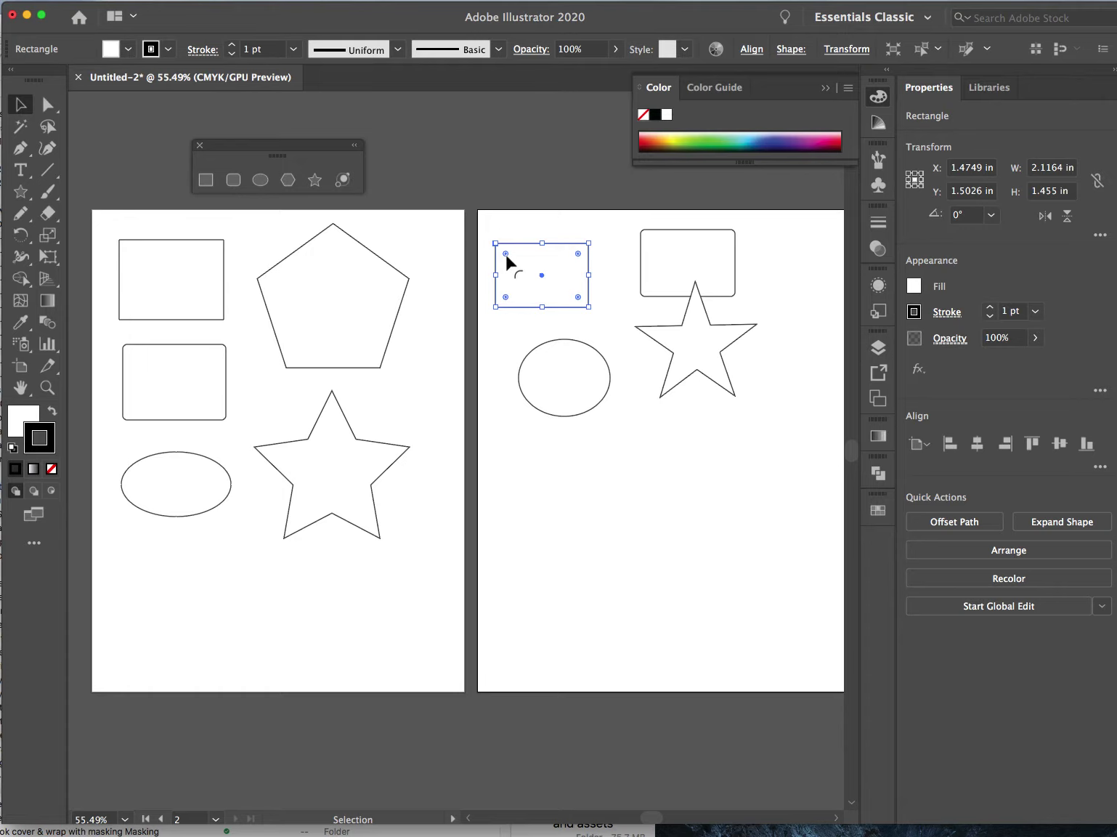
{"action": "left_click", "coordinate": [588, 309]}
{"action": "left_click", "coordinate": [588, 306]}
{"action": "left_click_drag", "start_coordinate": [589, 306], "coordinate": [673, 390]}
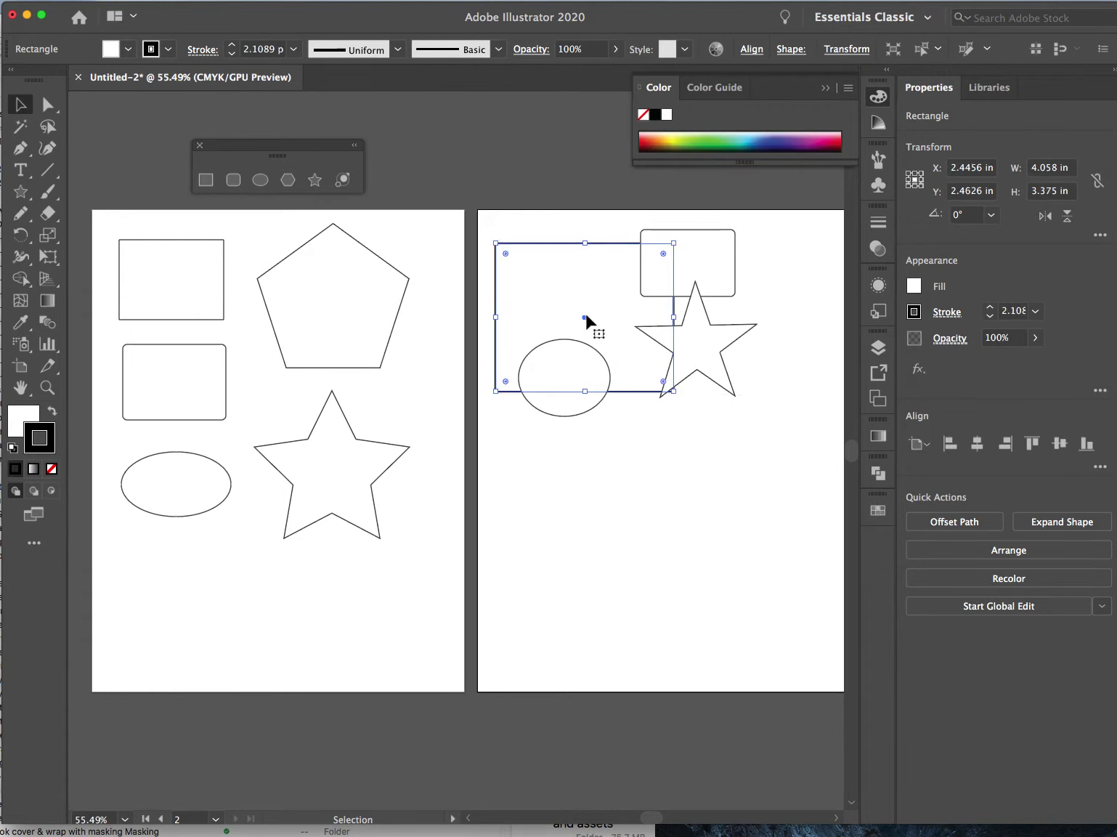
{"action": "left_click_drag", "start_coordinate": [585, 317], "coordinate": [668, 534]}
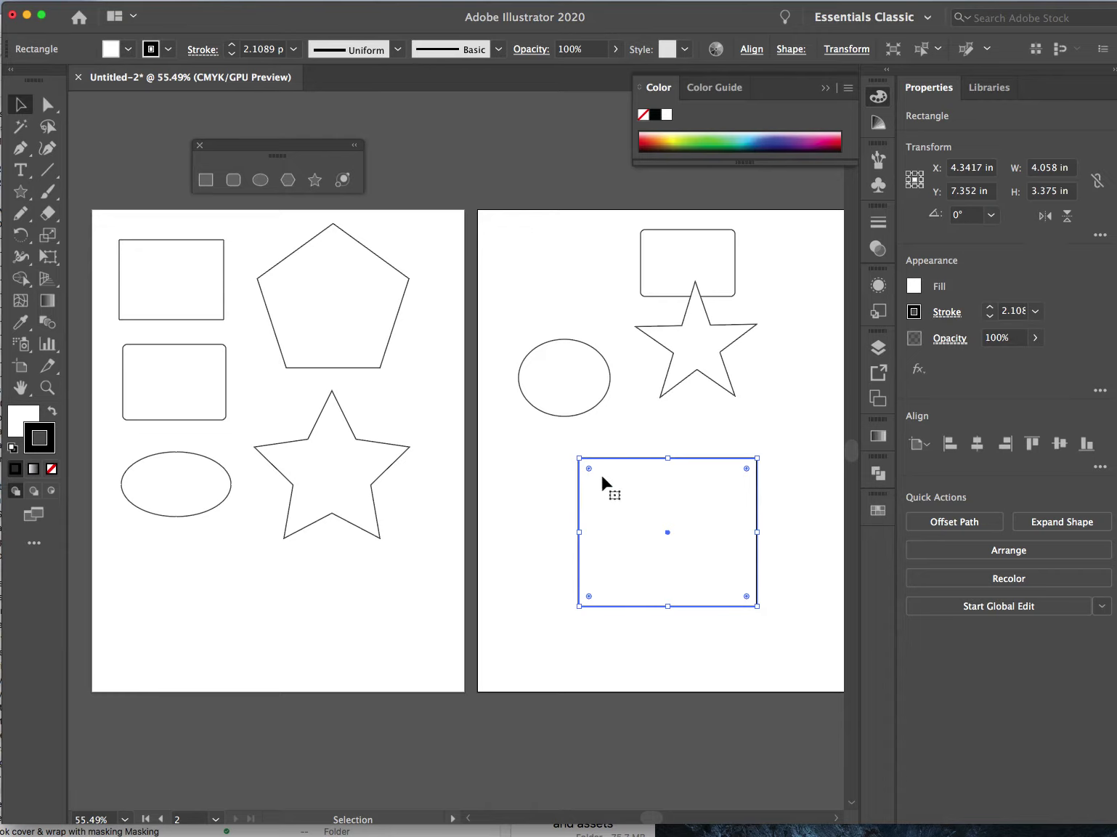
Round all four corners of the large rectangle, then undo the rounding
{"action": "left_click_drag", "start_coordinate": [589, 468], "coordinate": [618, 506]}
{"action": "left_click", "coordinate": [783, 564]}
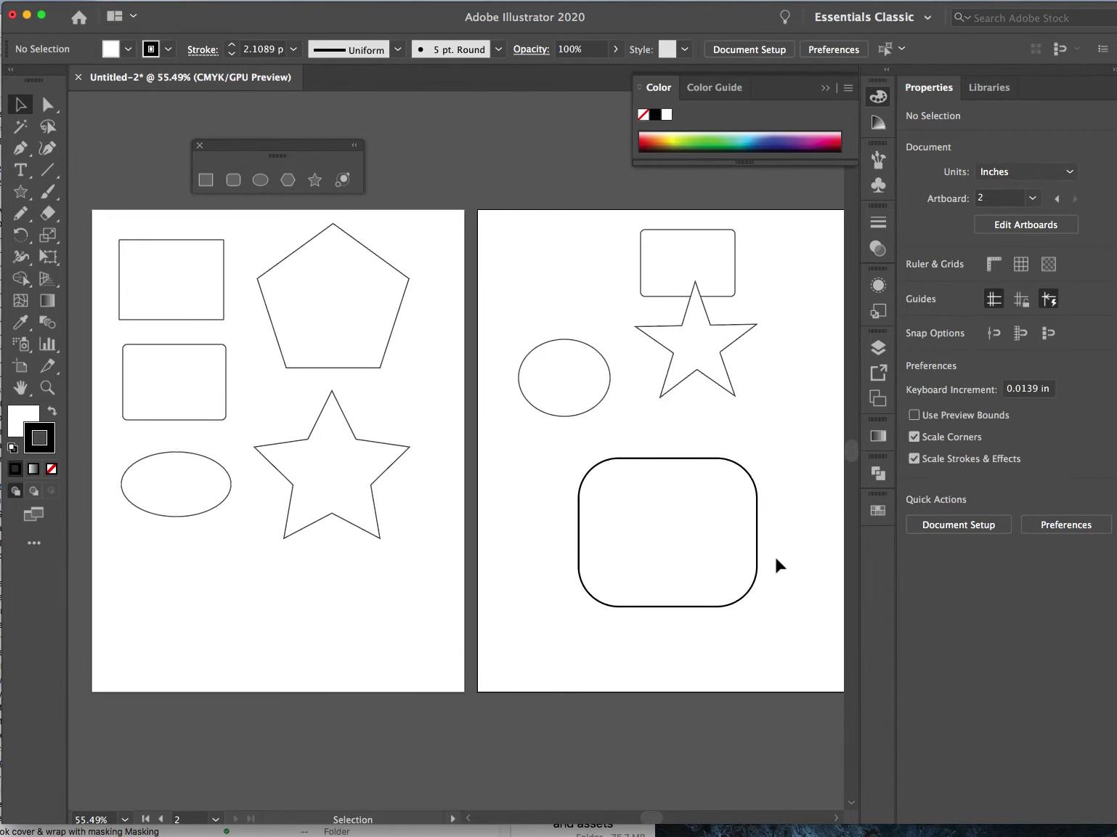
{"action": "key", "text": "super+z"}
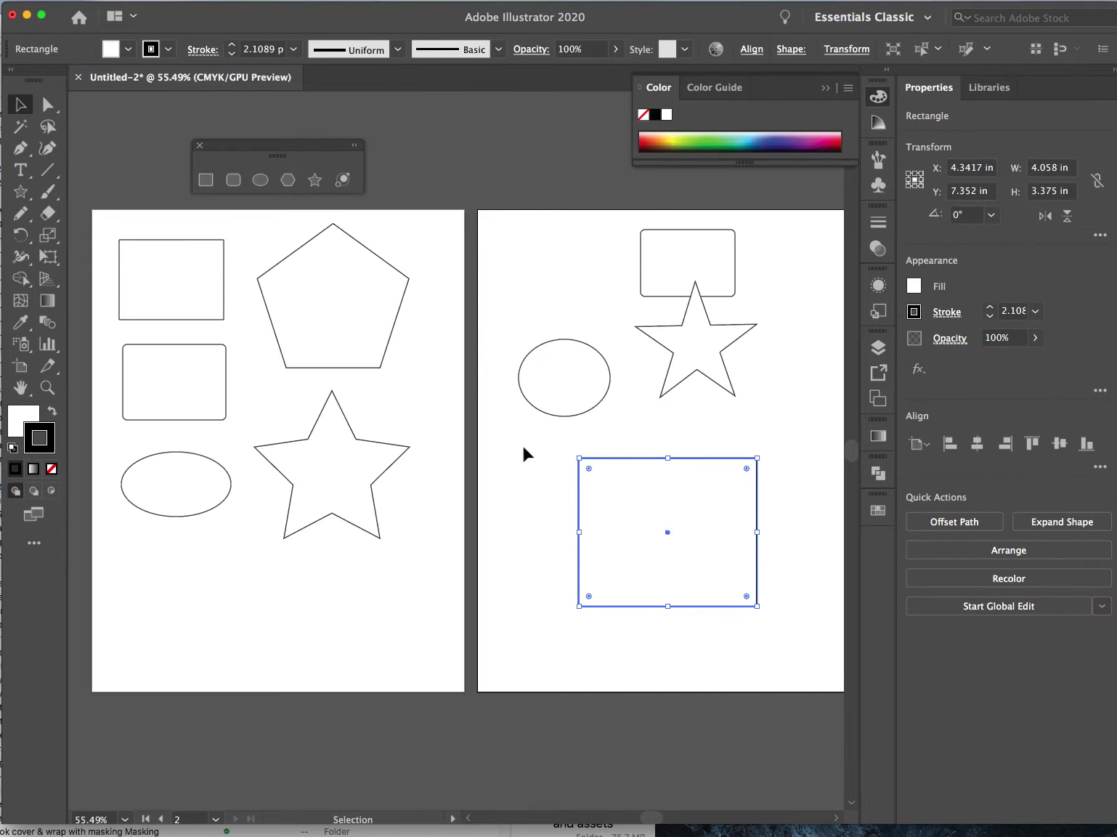
With Direct Selection, round only the large rectangle's top-left corner
{"action": "left_click", "coordinate": [526, 454]}
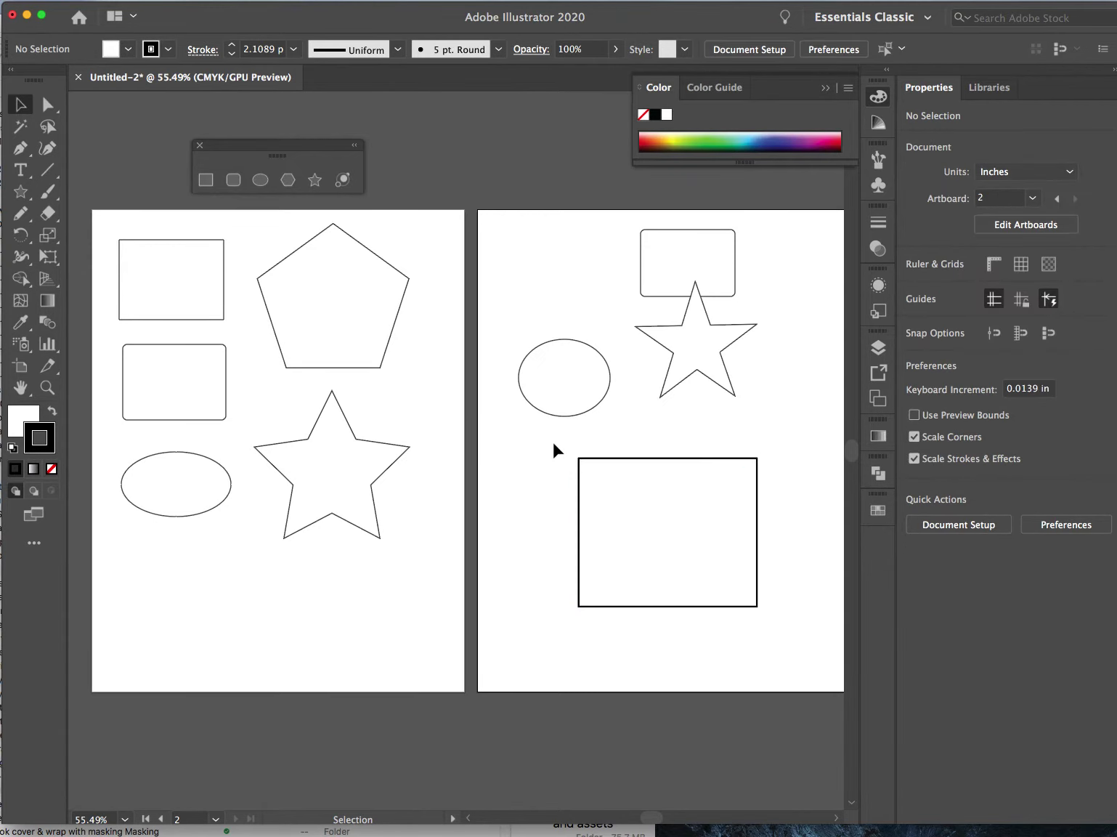
{"action": "left_click", "coordinate": [51, 108]}
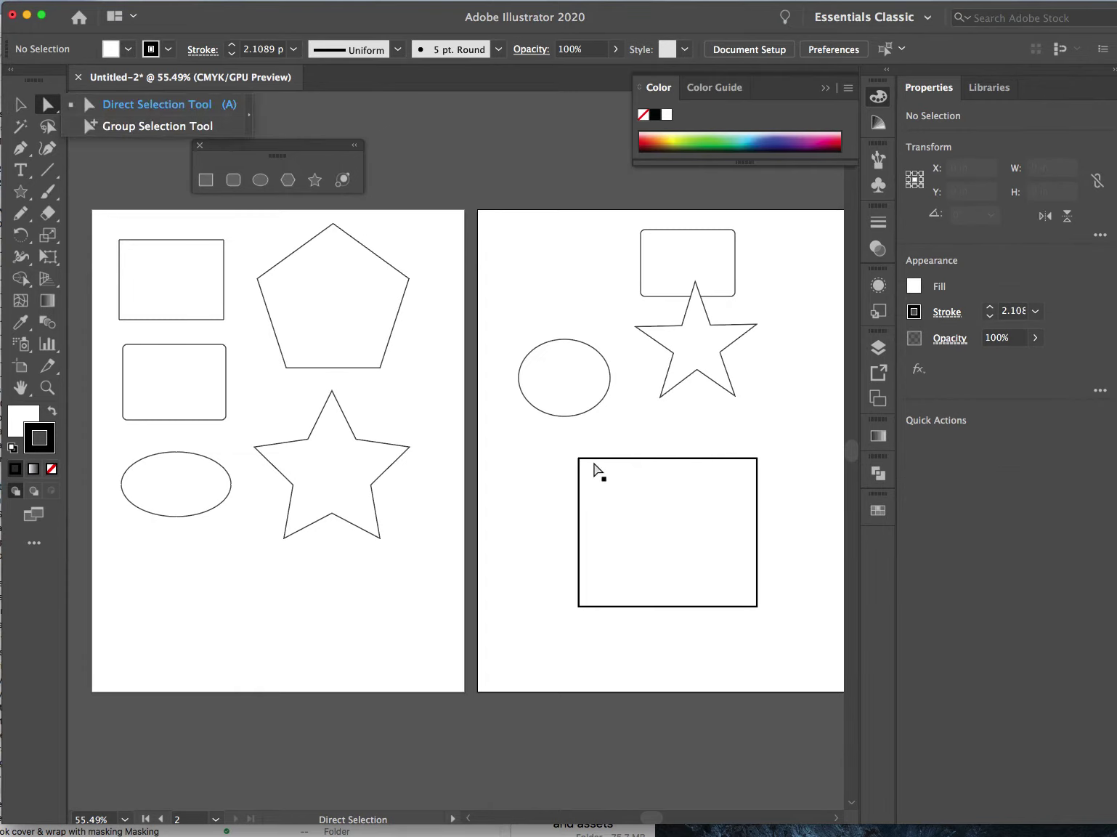
{"action": "left_click", "coordinate": [594, 463]}
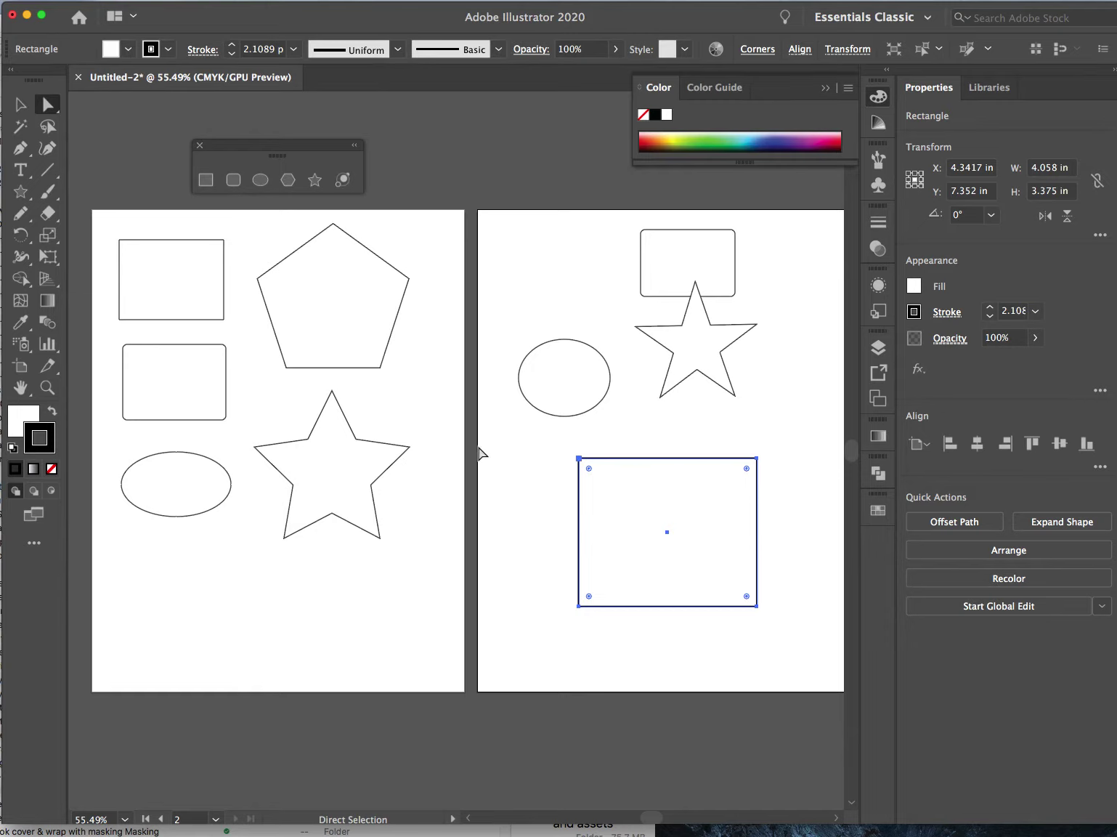
{"action": "left_click", "coordinate": [534, 450]}
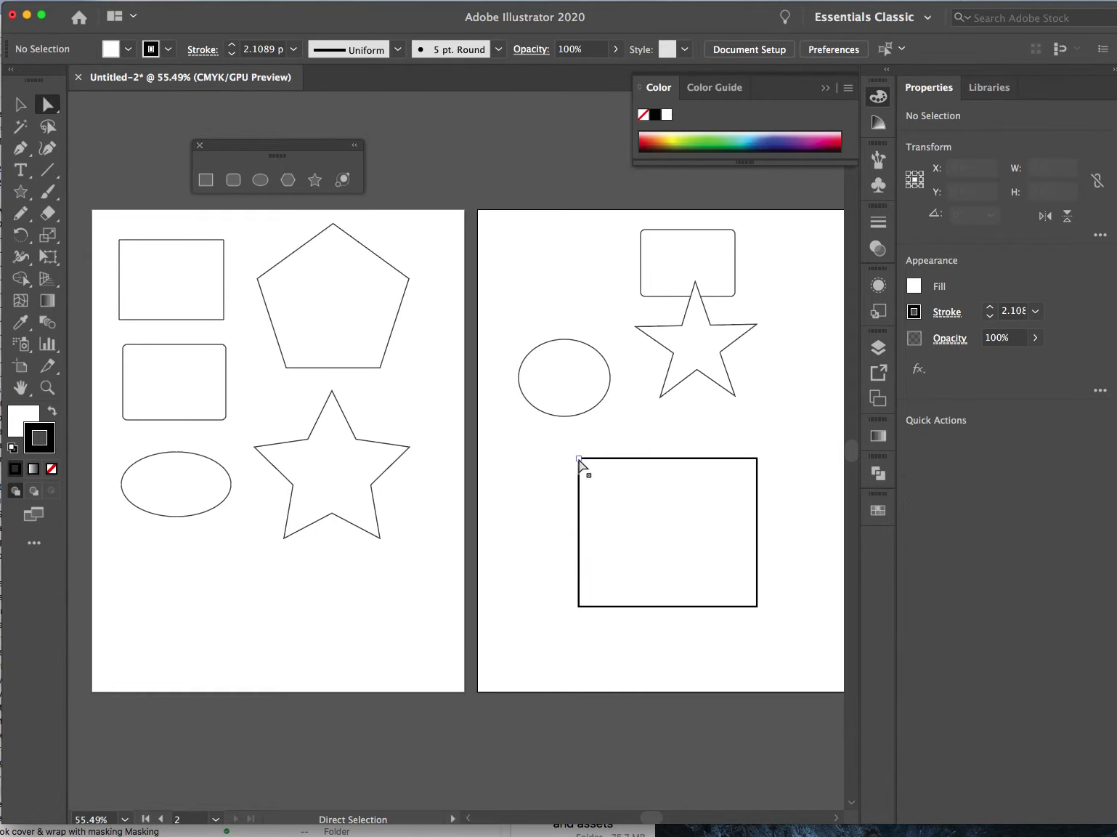
{"action": "left_click", "coordinate": [579, 459]}
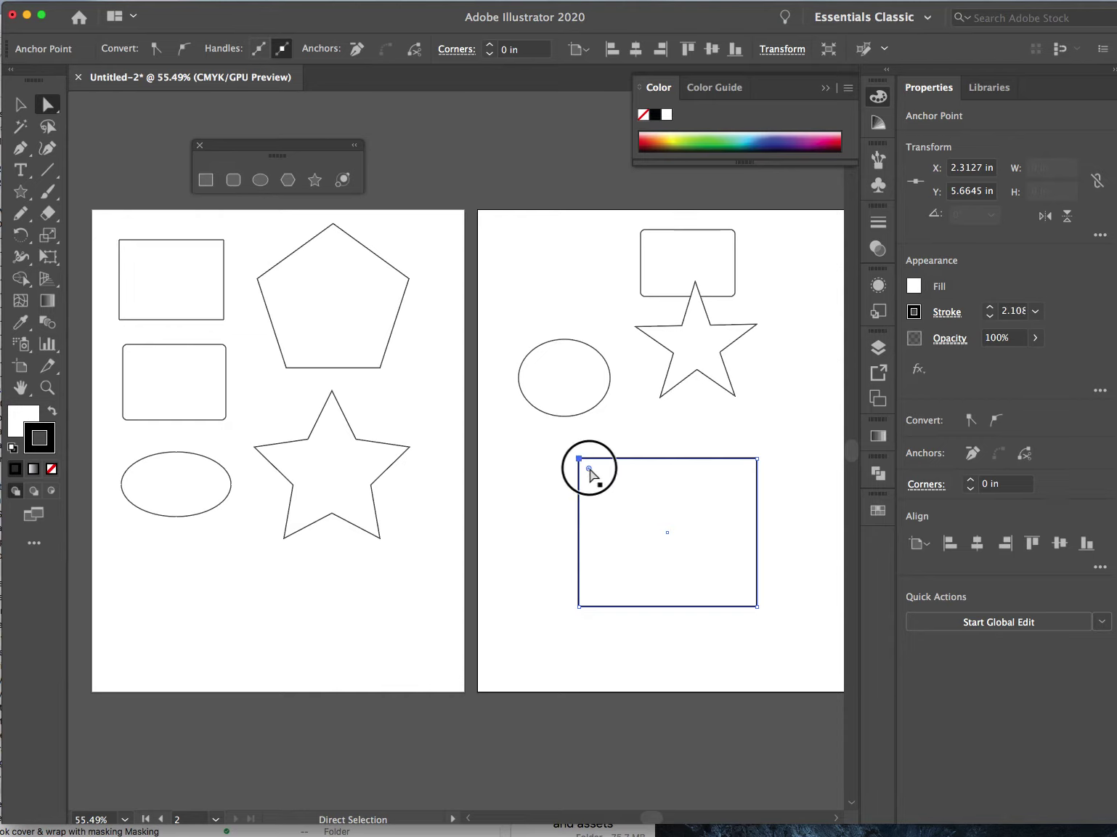
{"action": "left_click_drag", "start_coordinate": [588, 468], "coordinate": [633, 514]}
{"action": "left_click", "coordinate": [514, 514]}
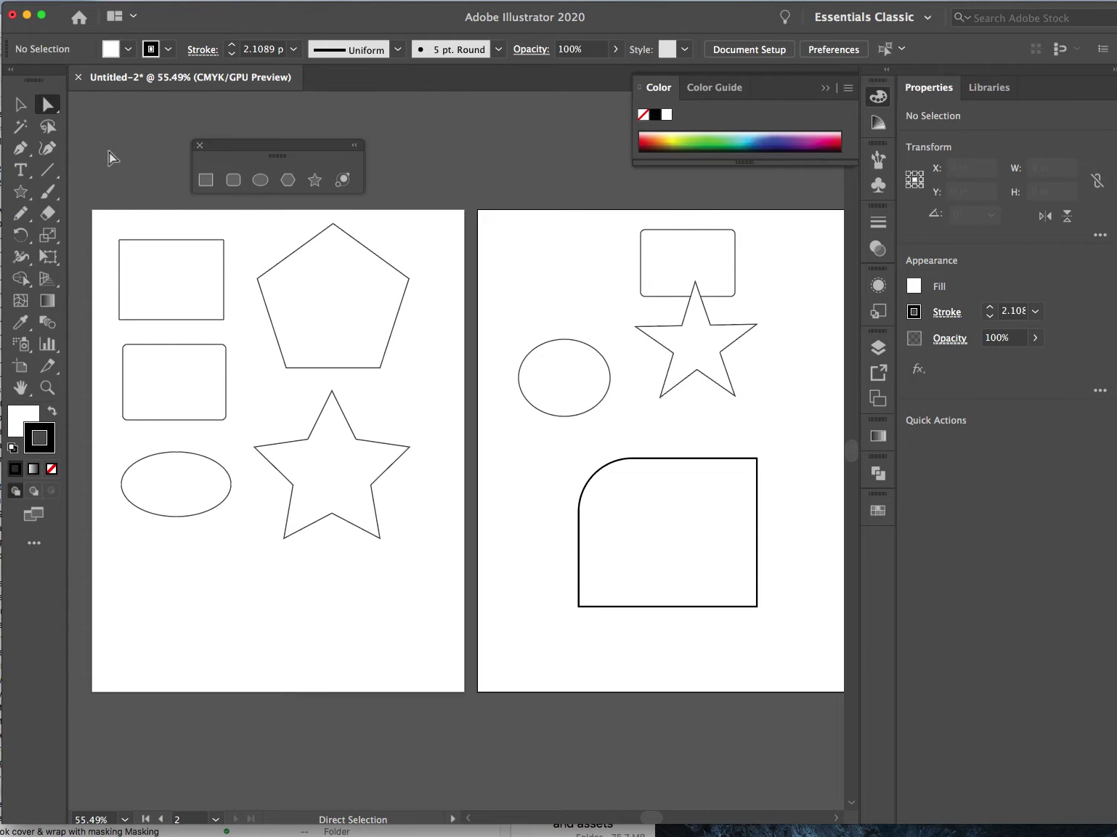
Marquee-select every shape on both artboards and delete them
{"action": "left_click", "coordinate": [20, 104]}
{"action": "left_click_drag", "start_coordinate": [109, 228], "coordinate": [799, 648]}
{"action": "key", "text": "Delete"}
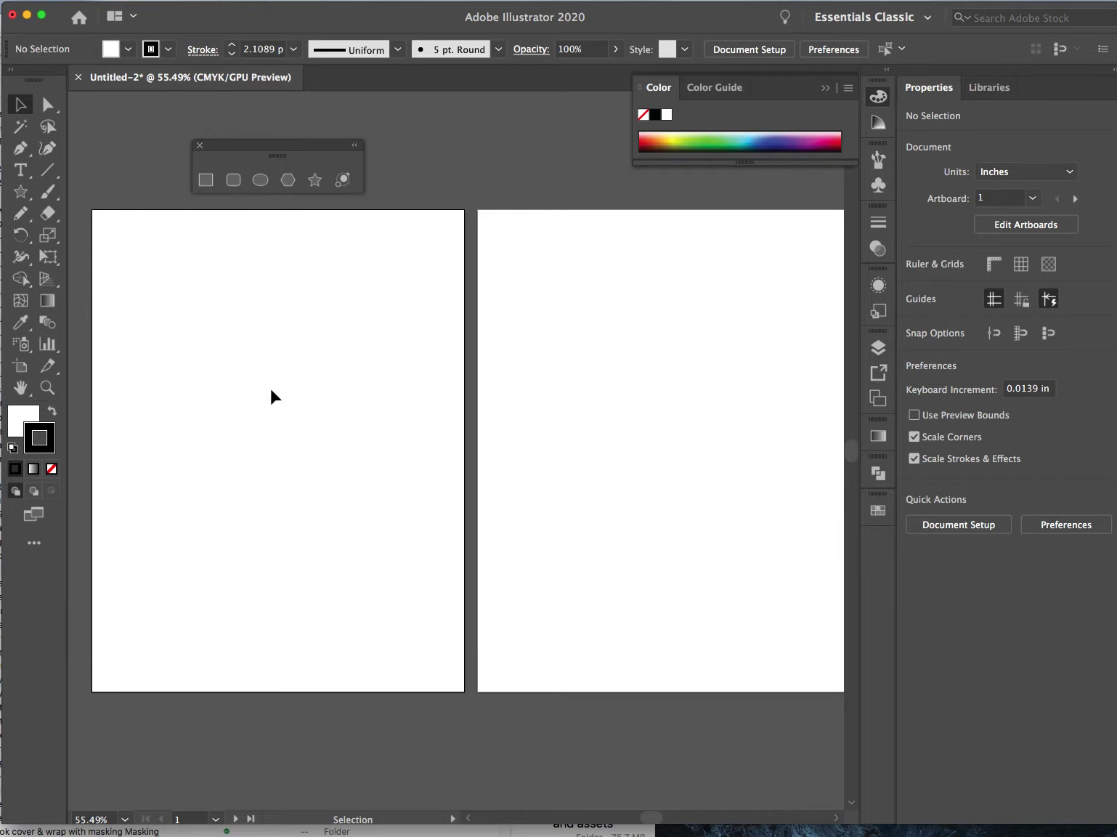
Draw a tall ellipse, about 3.5 × 4.25 in, on the first artboard and nudge it into place
{"action": "left_click", "coordinate": [260, 180]}
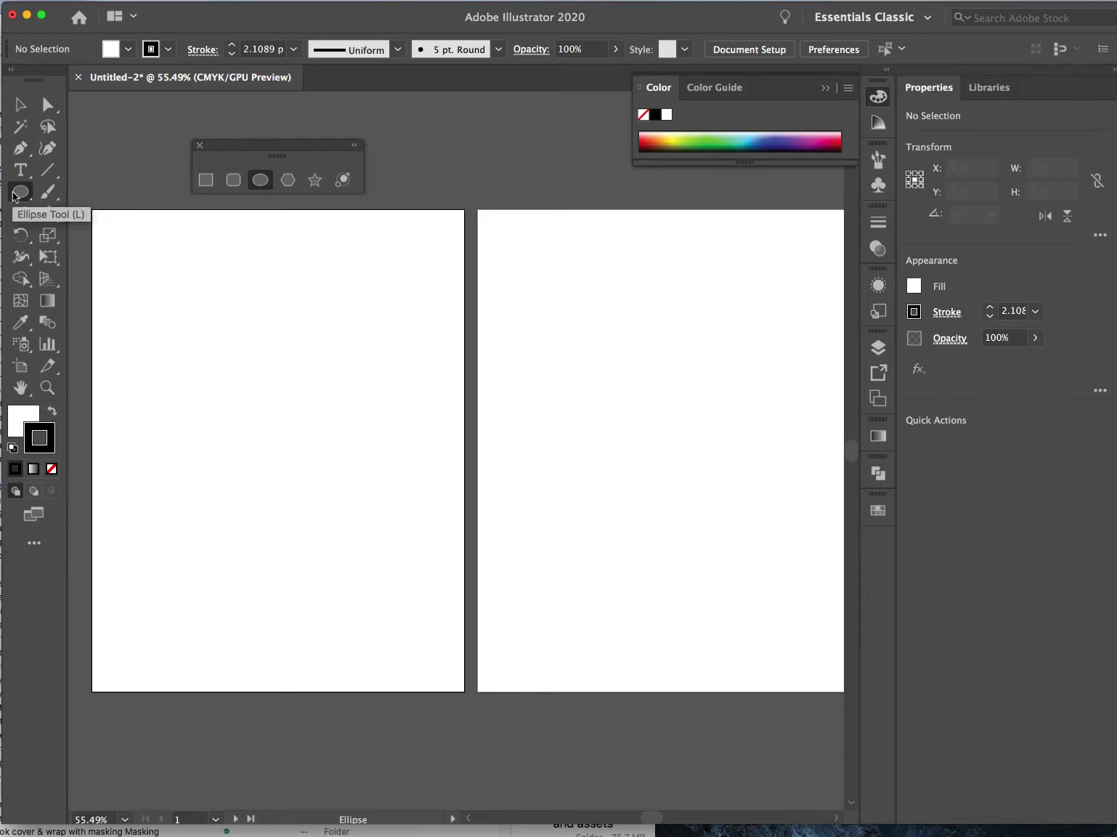
{"action": "left_click_drag", "start_coordinate": [229, 300], "coordinate": [382, 486]}
{"action": "left_click", "coordinate": [24, 100]}
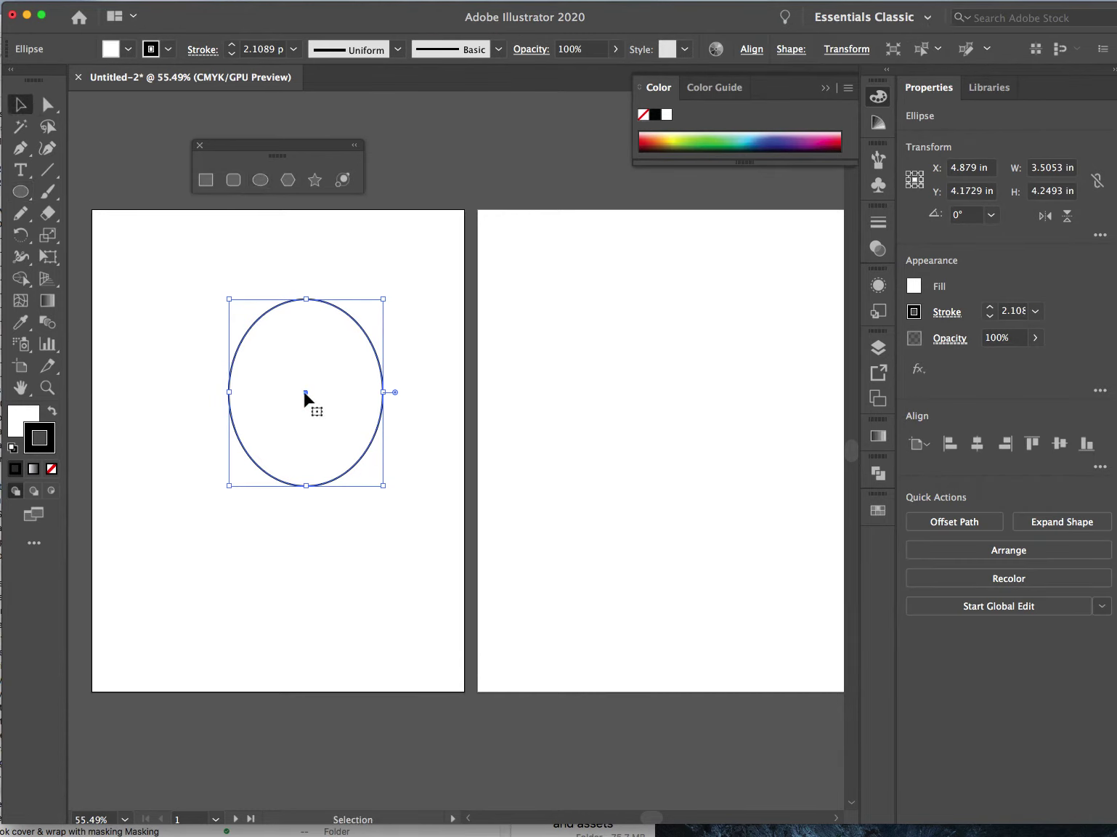
{"action": "left_click_drag", "start_coordinate": [303, 396], "coordinate": [258, 393]}
{"action": "left_click", "coordinate": [427, 373]}
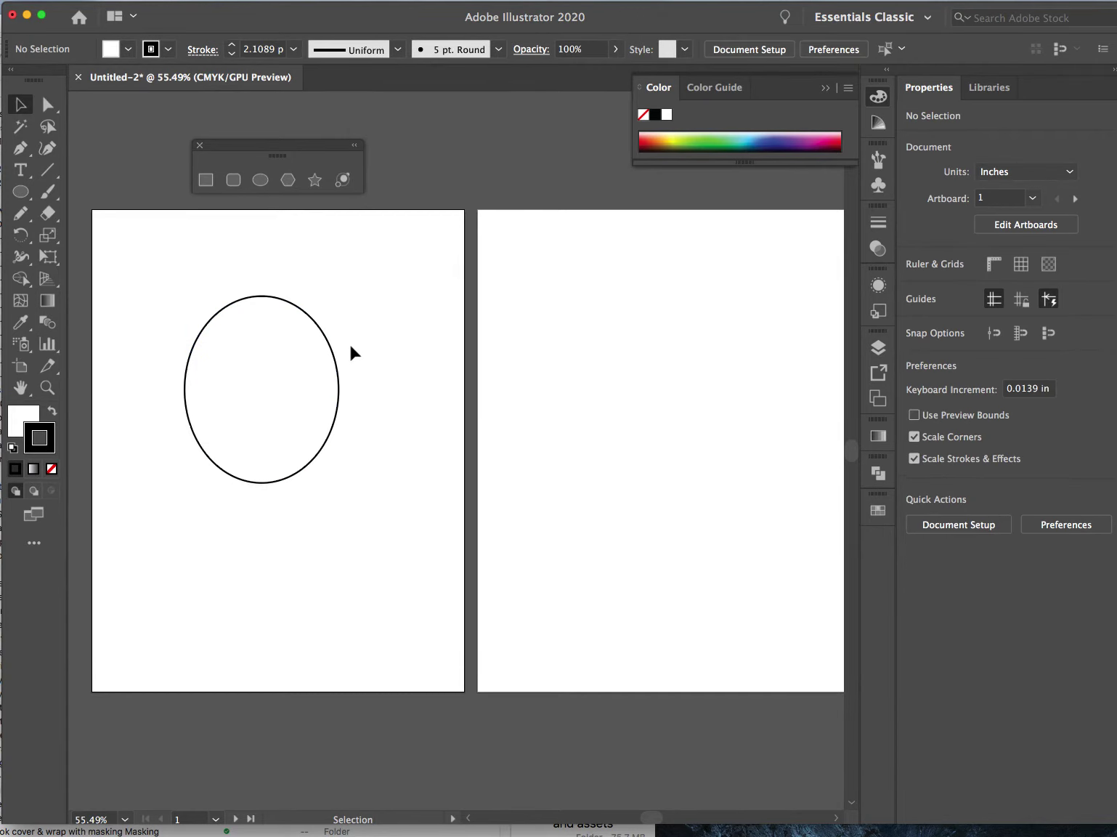
{"action": "left_click", "coordinate": [296, 401]}
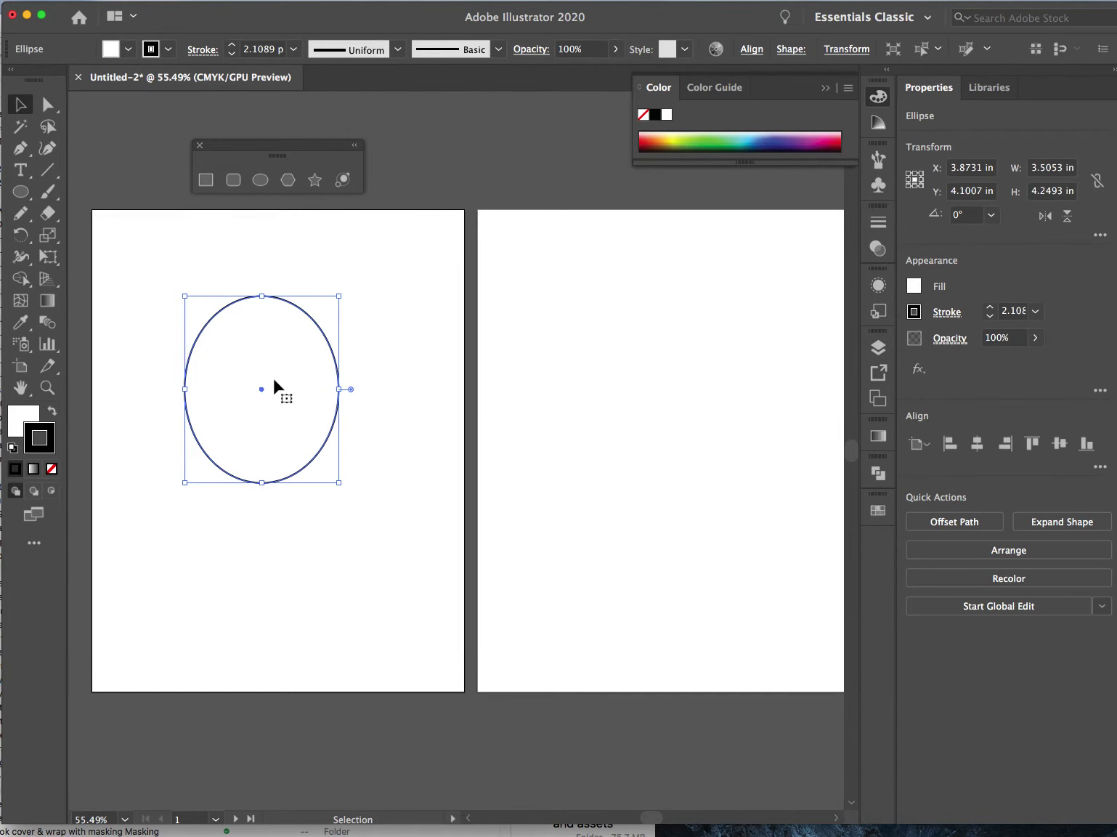
{"action": "key", "text": "Right"}
{"action": "key", "text": "Right"}
{"action": "key", "text": "Right"}
{"action": "key", "text": "Right"}
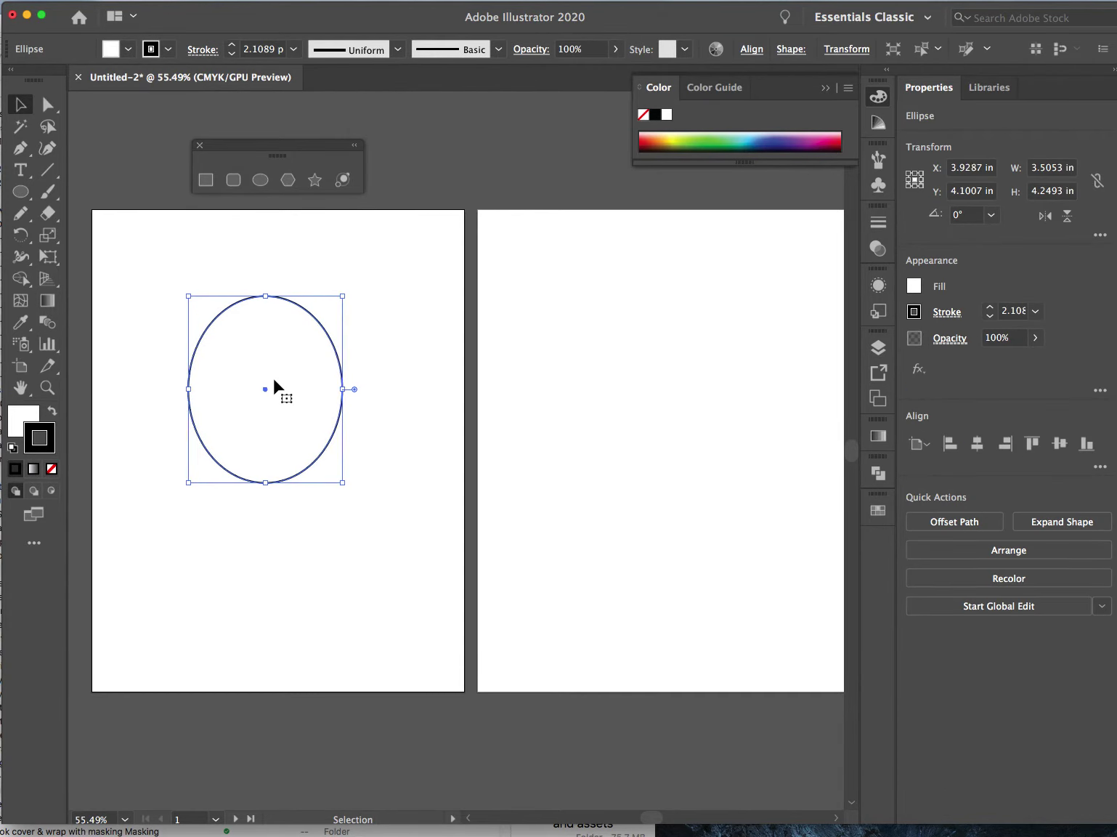
{"action": "key", "text": "Right"}
{"action": "key", "text": "Right"}
{"action": "key", "text": "Right"}
{"action": "key", "text": "Right"}
{"action": "key", "text": "Right"}
{"action": "key", "text": "Right"}
{"action": "key", "text": "Right"}
{"action": "key", "text": "Right"}
{"action": "key", "text": "Right"}
{"action": "key", "text": "Right"}
{"action": "key", "text": "Right"}
{"action": "key", "text": "Right"}
{"action": "key", "text": "Right"}
{"action": "key", "text": "Right"}
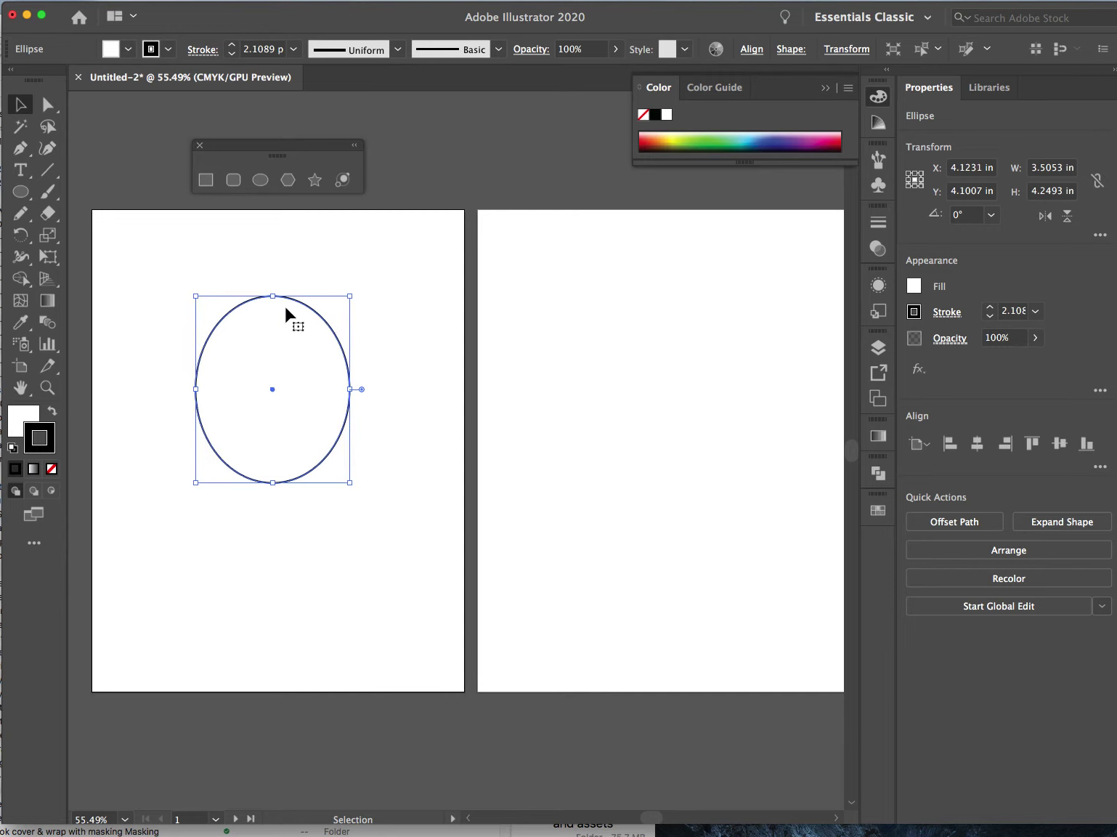
{"action": "left_click", "coordinate": [289, 256]}
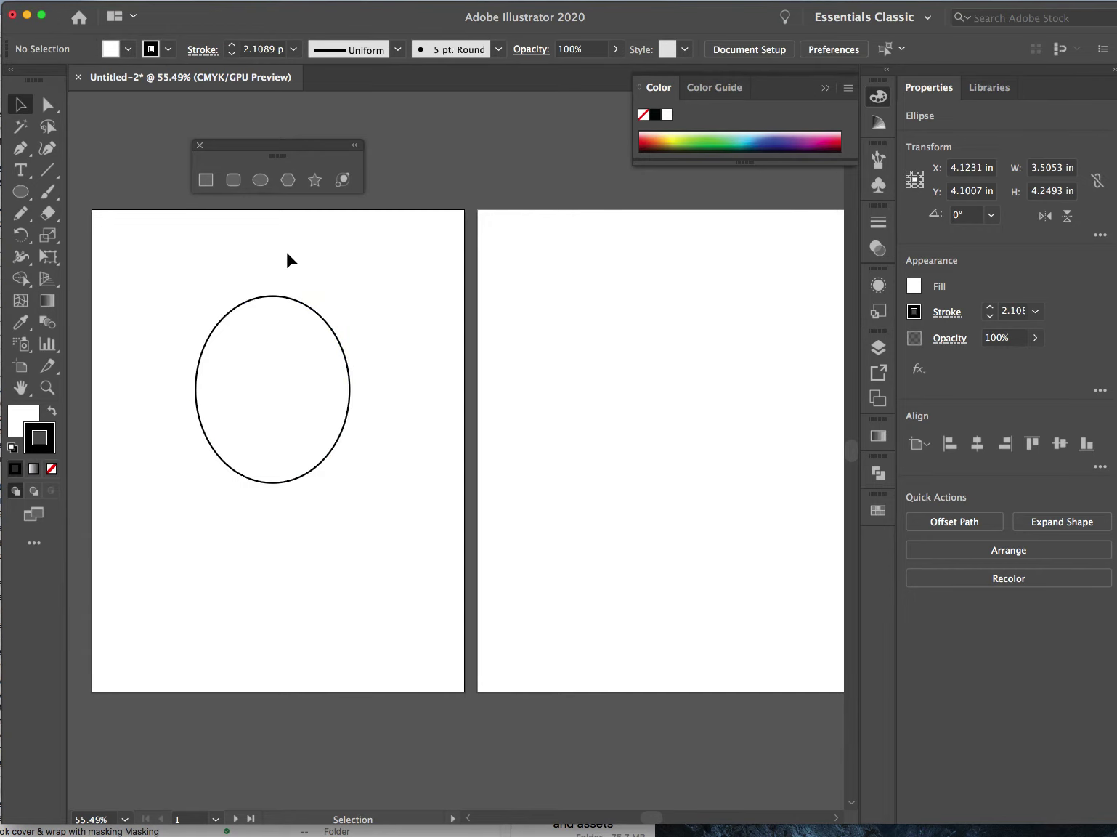
{"action": "left_click", "coordinate": [290, 299]}
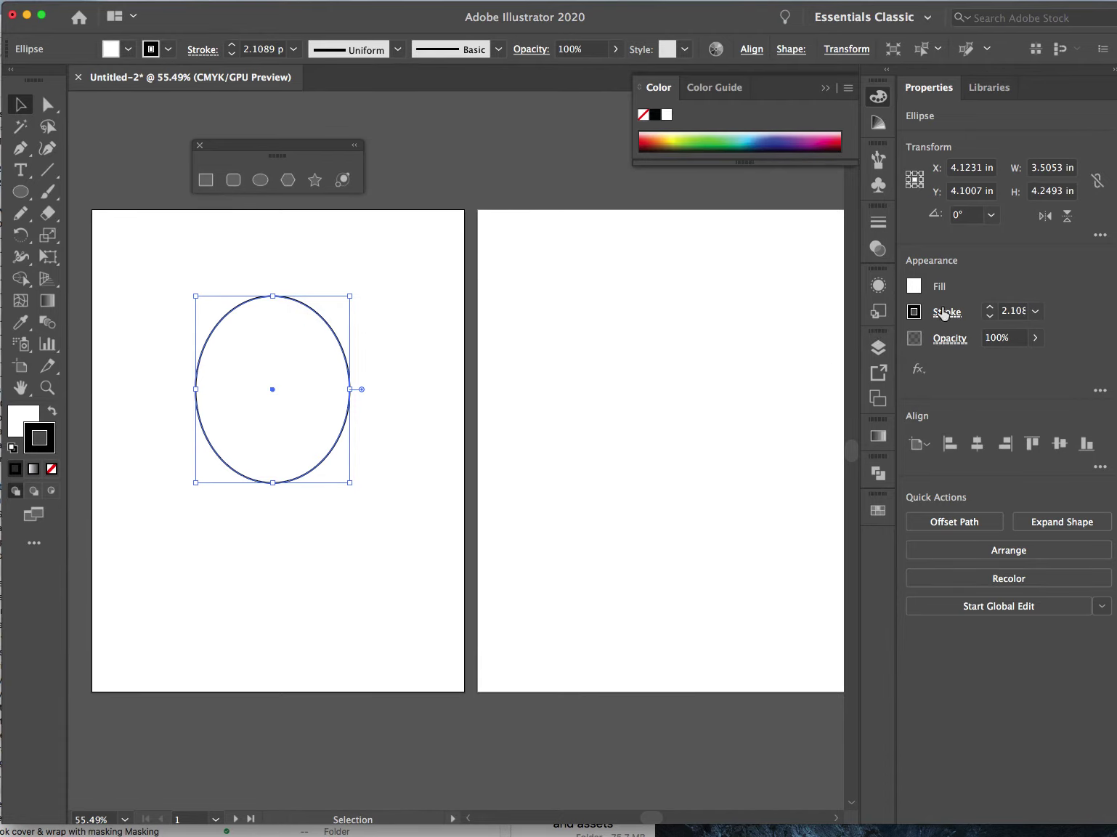
Set the ellipse's stroke to None and make Fill the active colour
{"action": "left_click", "coordinate": [53, 469]}
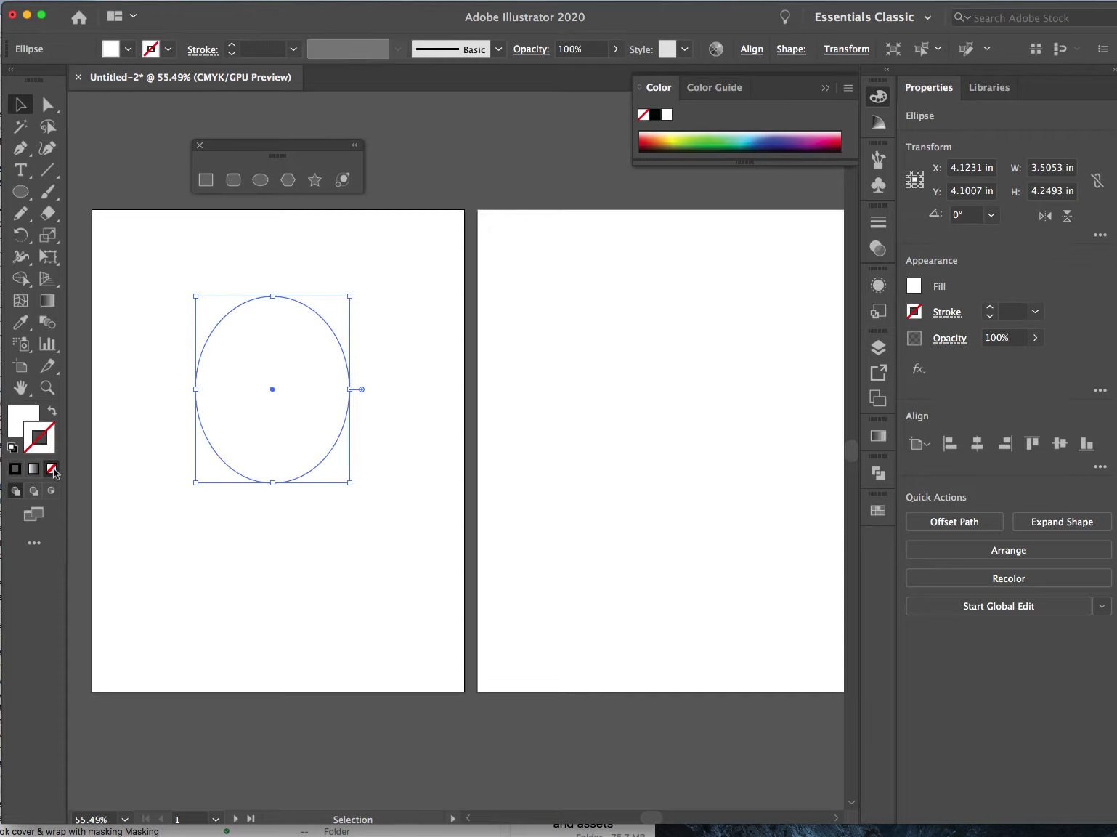
{"action": "left_click", "coordinate": [12, 415]}
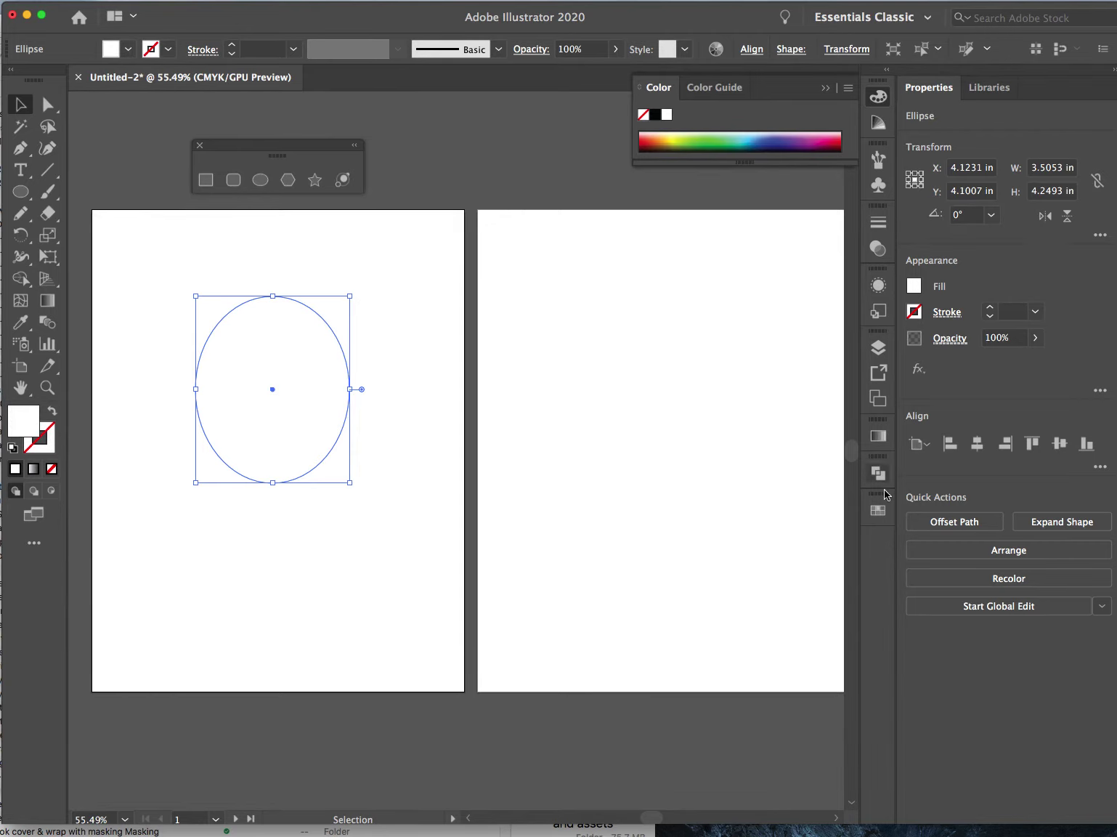
{"action": "left_click", "coordinate": [823, 91]}
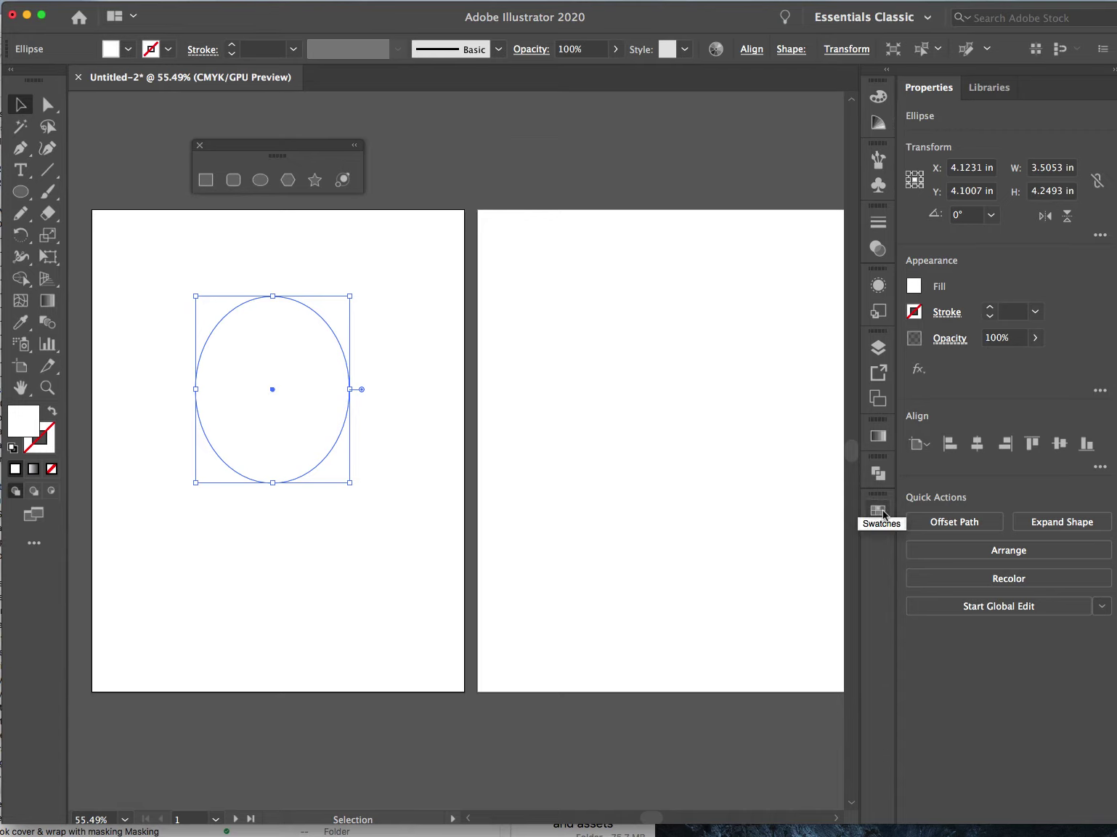
Fill the ellipse with the CMYK Green swatch from the Swatches panel
{"action": "left_click", "coordinate": [258, 2]}
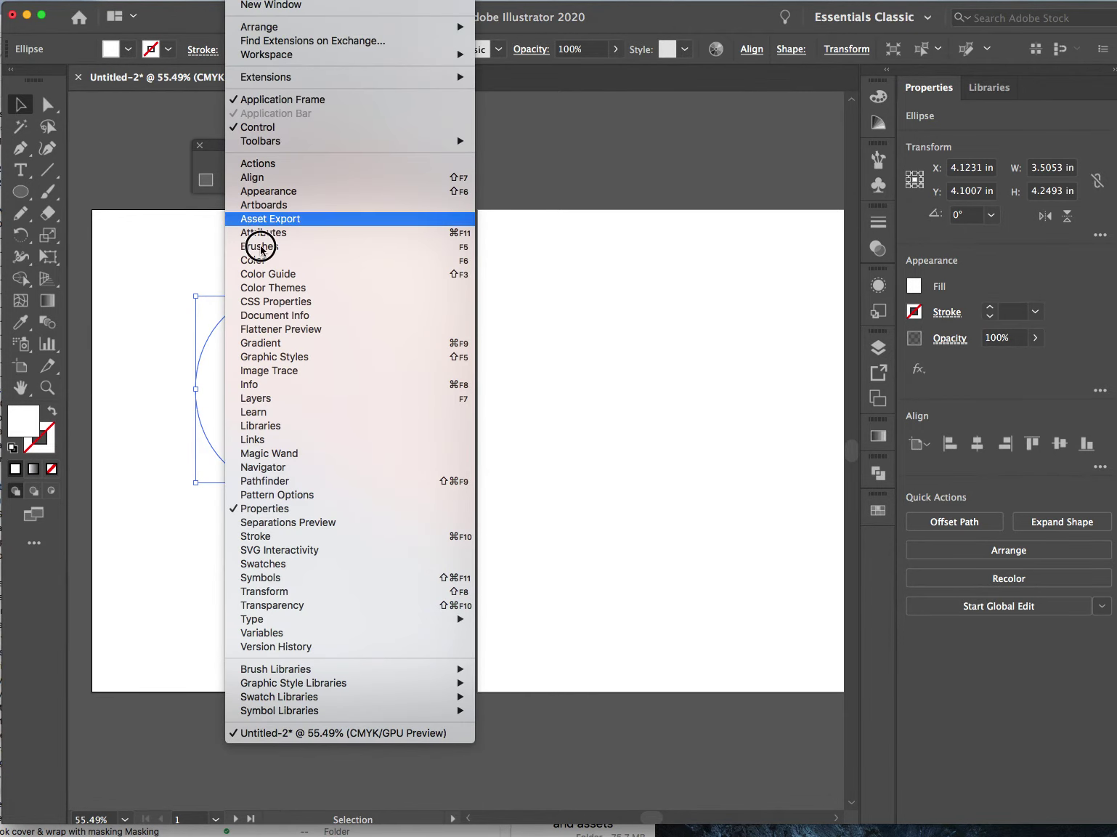
{"action": "left_click", "coordinate": [271, 565]}
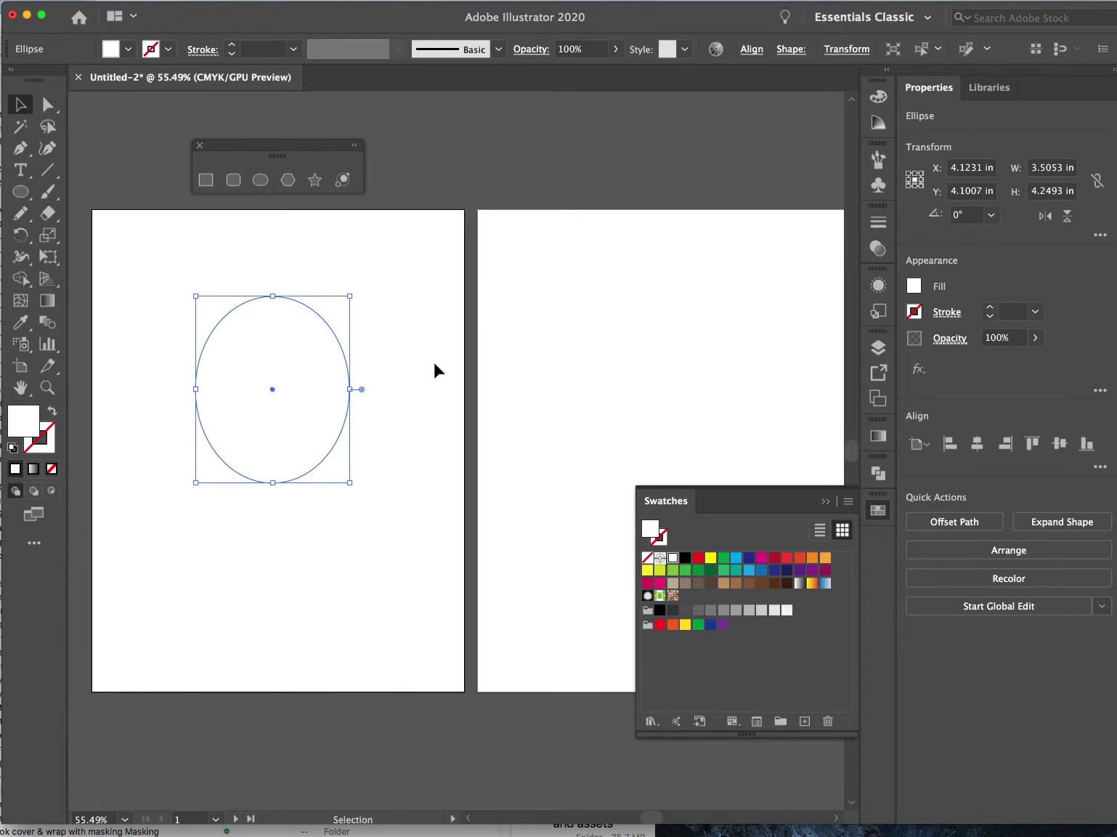
{"action": "left_click", "coordinate": [724, 559]}
{"action": "left_click_drag", "start_coordinate": [783, 500], "coordinate": [596, 138]}
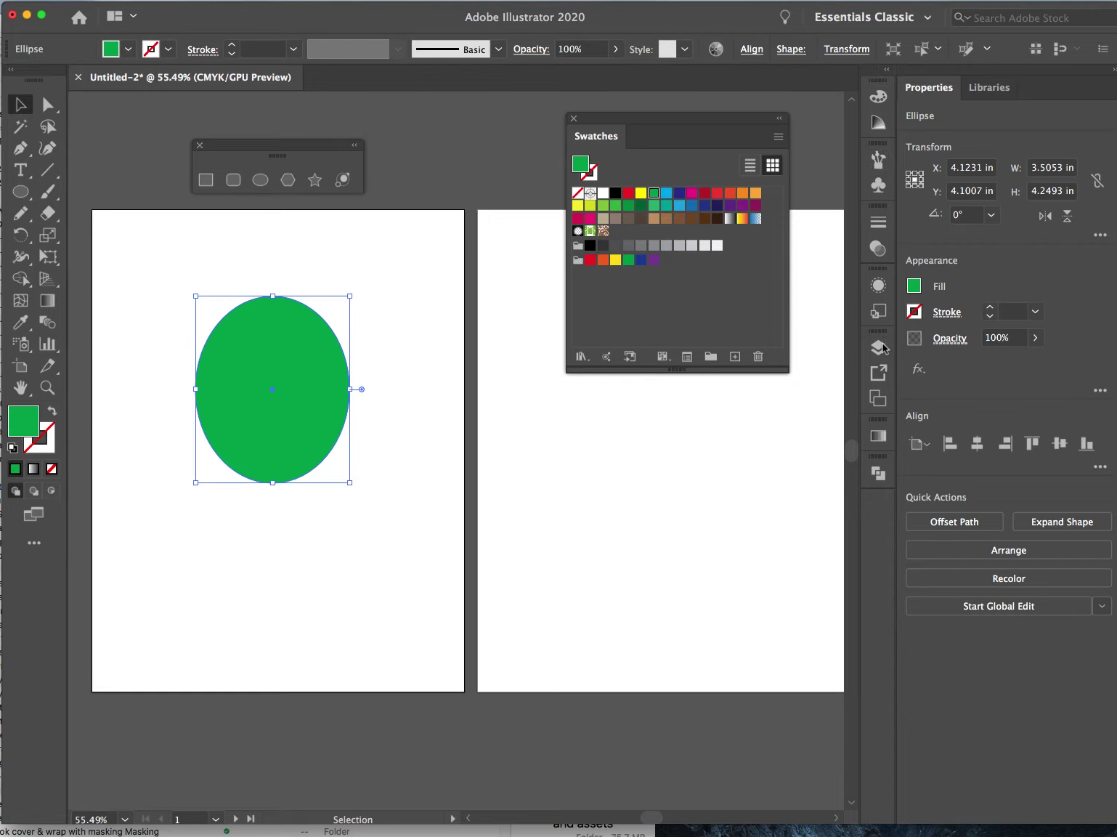
Float the Gradient panel below Swatches and give the ellipse a radial white-to-black gradient
{"action": "left_click", "coordinate": [878, 438]}
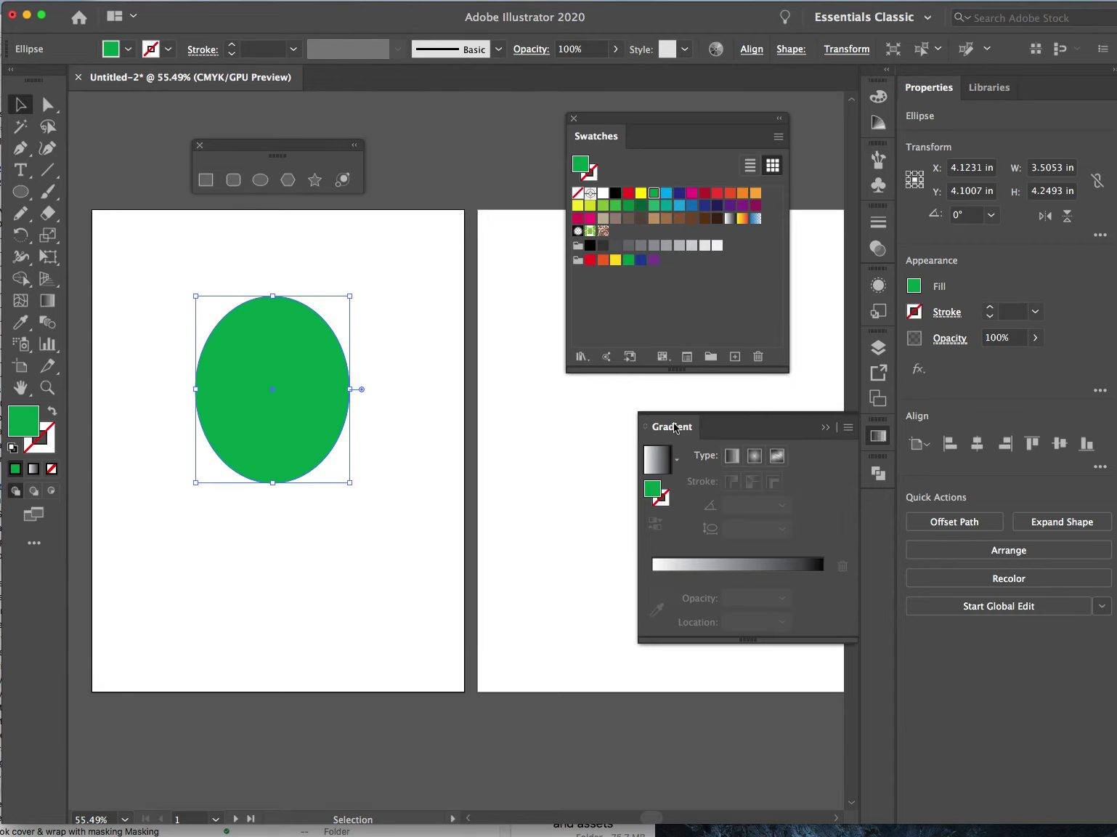
{"action": "left_click_drag", "start_coordinate": [674, 428], "coordinate": [586, 398]}
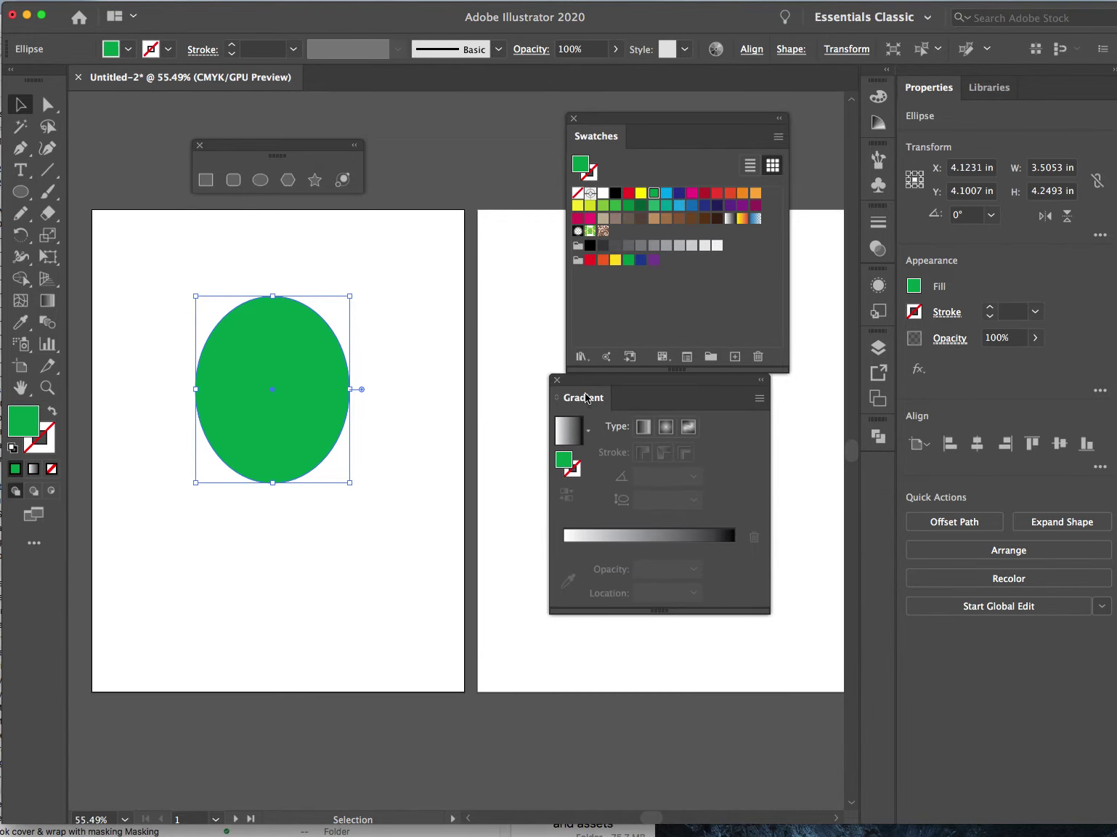
{"action": "left_click_drag", "start_coordinate": [666, 119], "coordinate": [648, 119]}
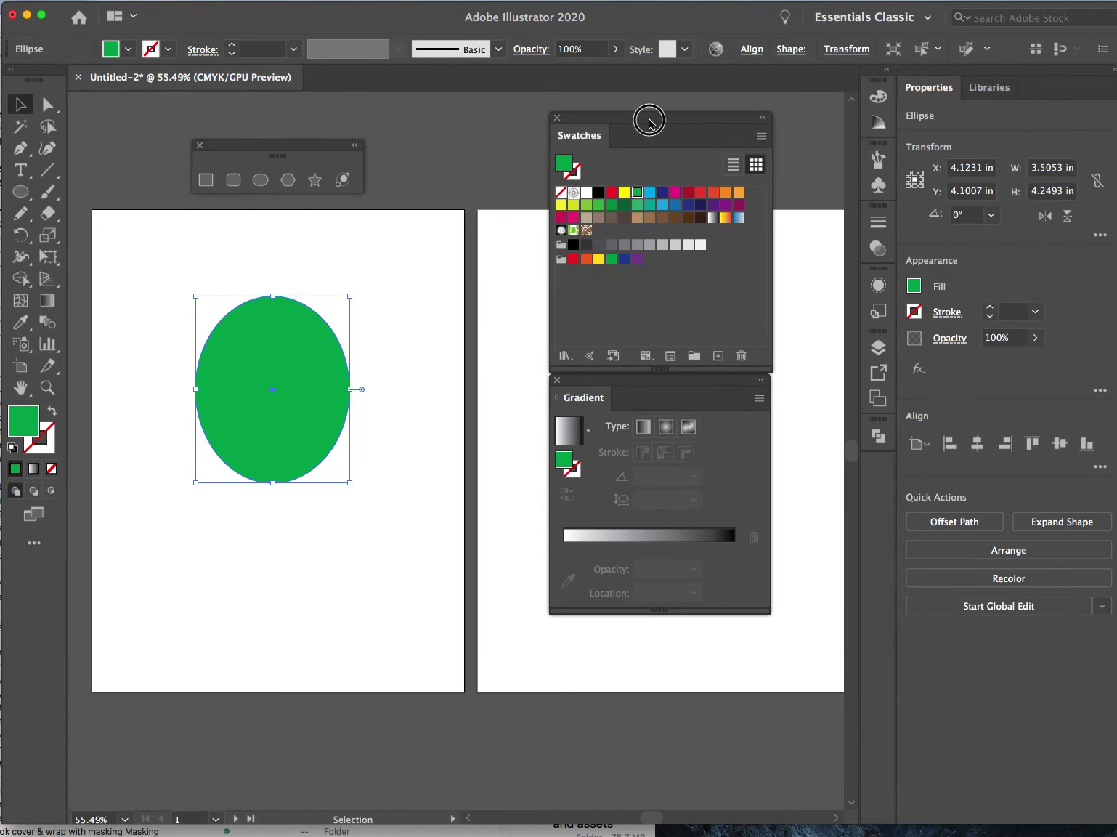
{"action": "left_click", "coordinate": [666, 427]}
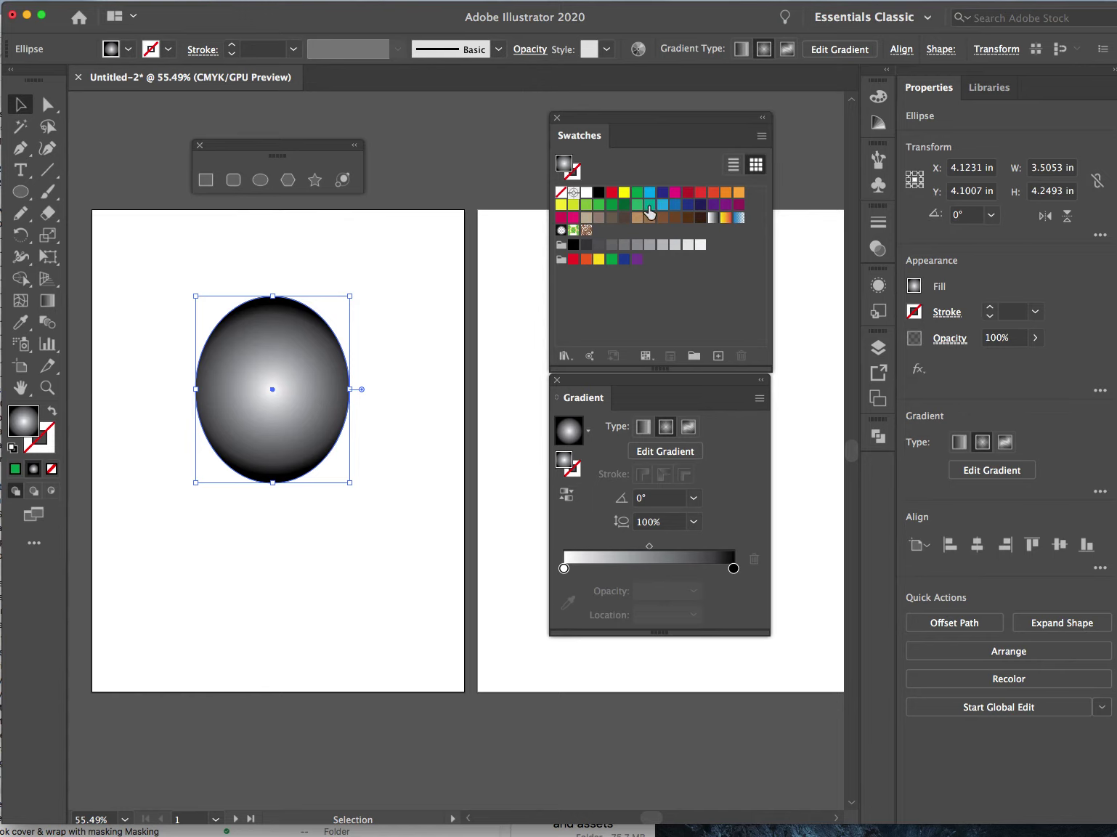
{"action": "left_click", "coordinate": [650, 210]}
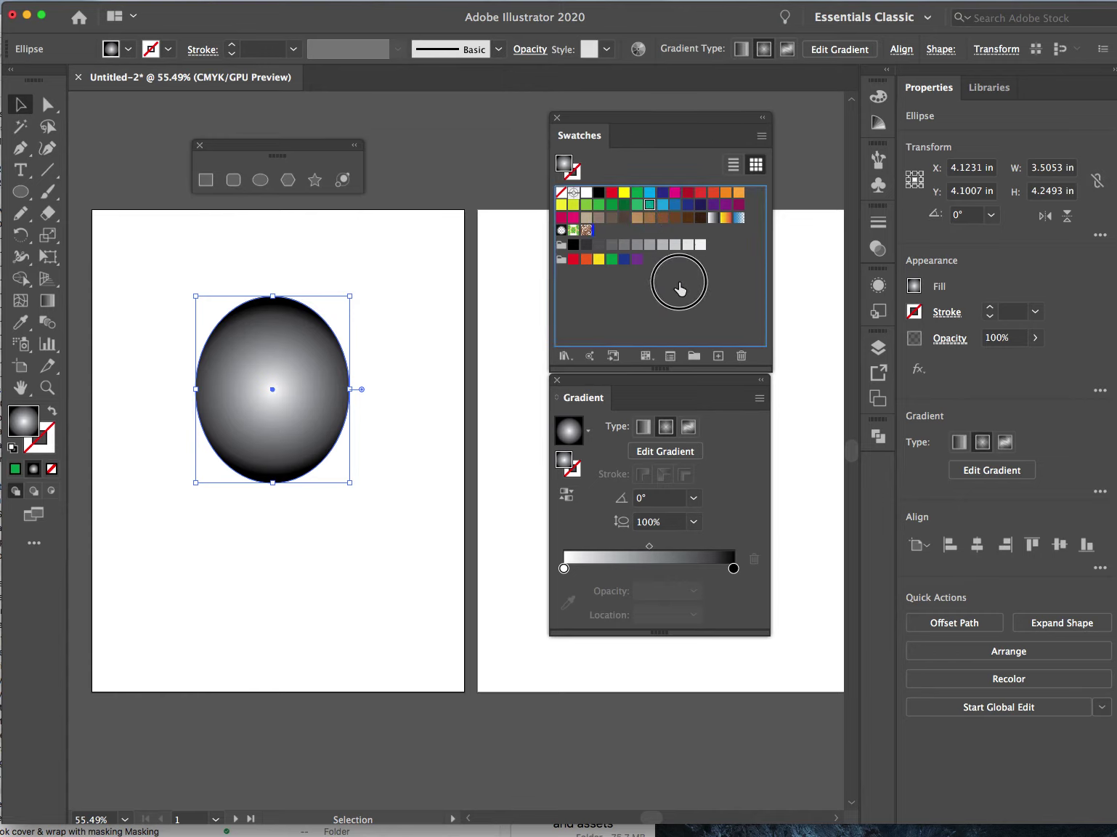
Set the gradient's right stop to the green swatch so the ellipse fades from white to green
{"action": "left_click_drag", "start_coordinate": [730, 538], "coordinate": [734, 568]}
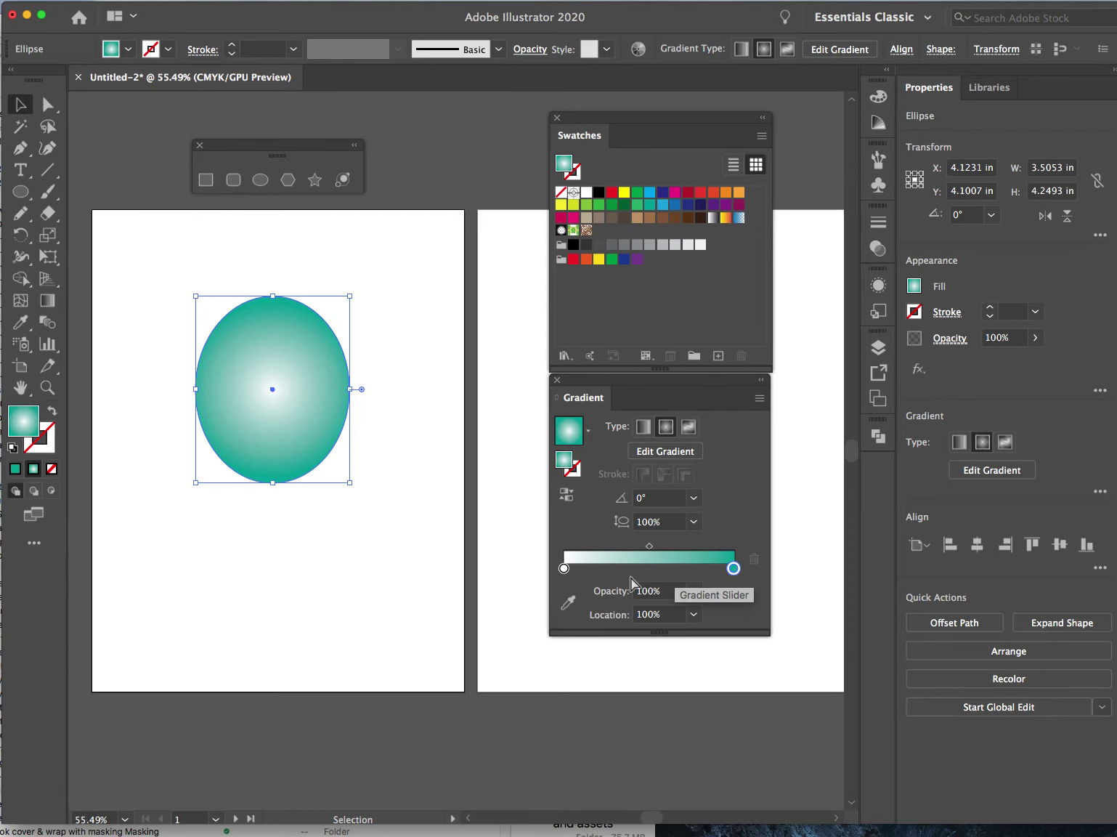
{"action": "key", "text": "super+z"}
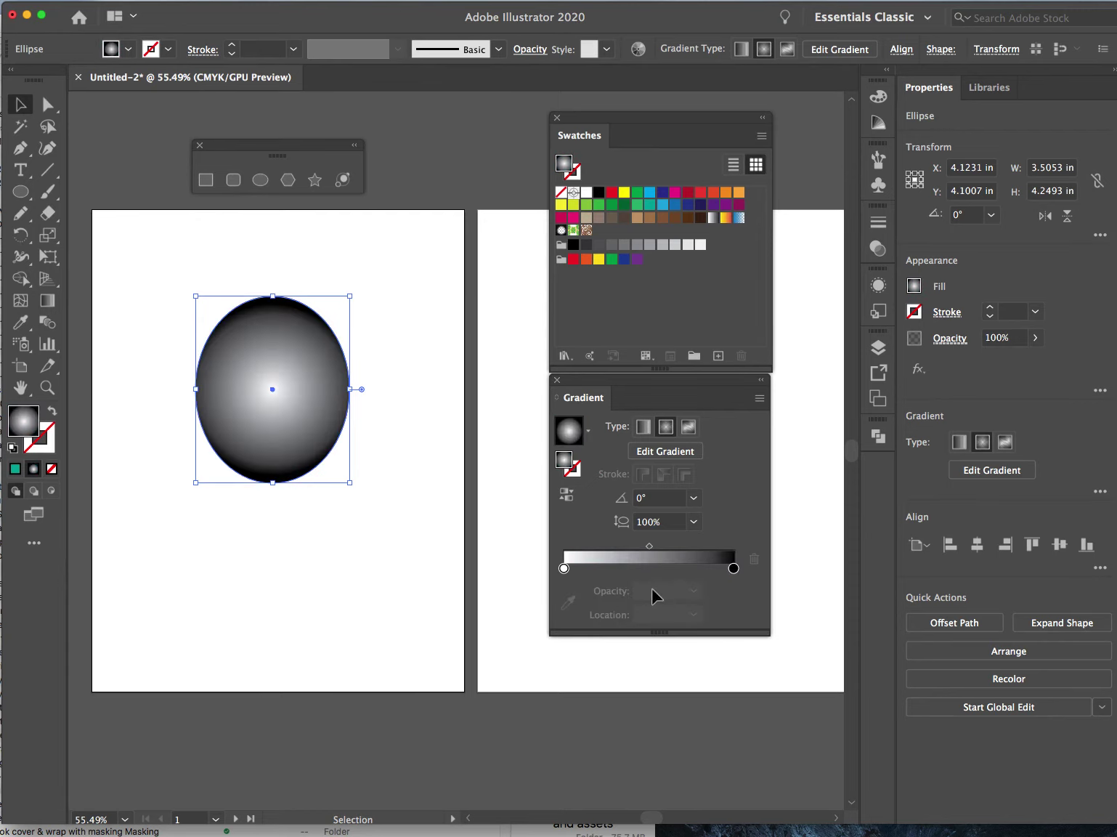
{"action": "double_click", "coordinate": [734, 569]}
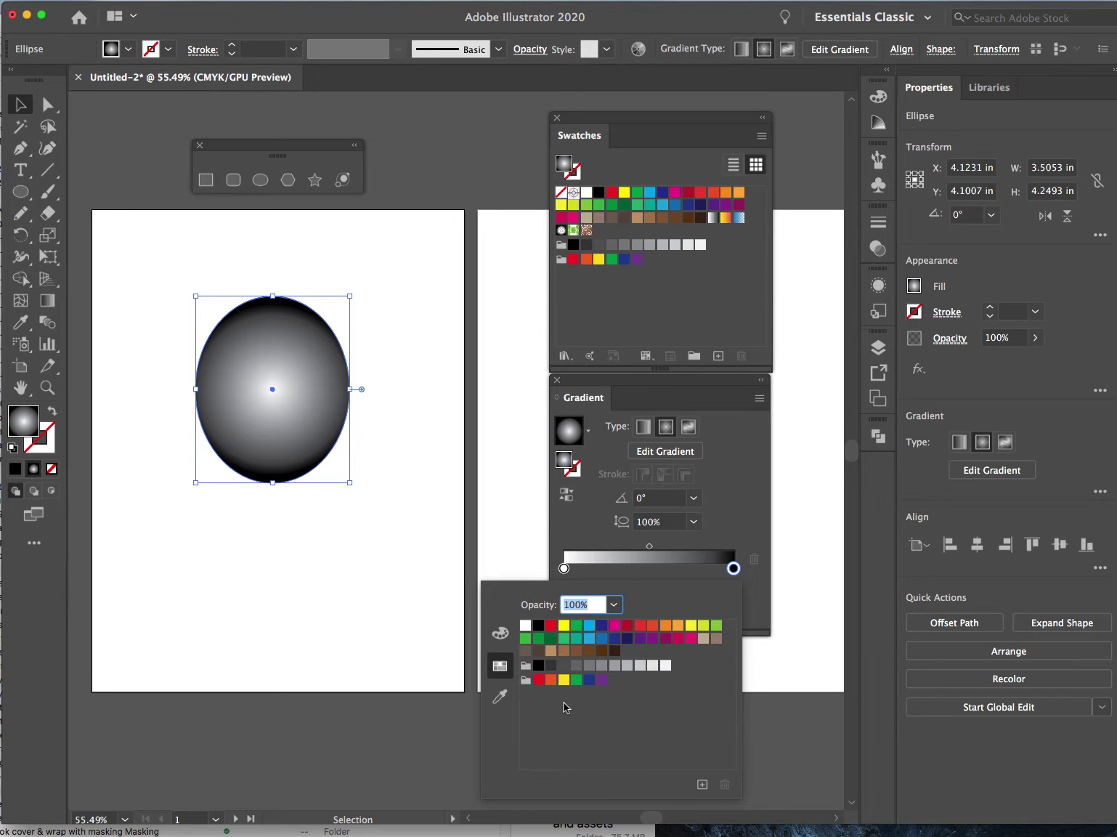
{"action": "left_click", "coordinate": [577, 639]}
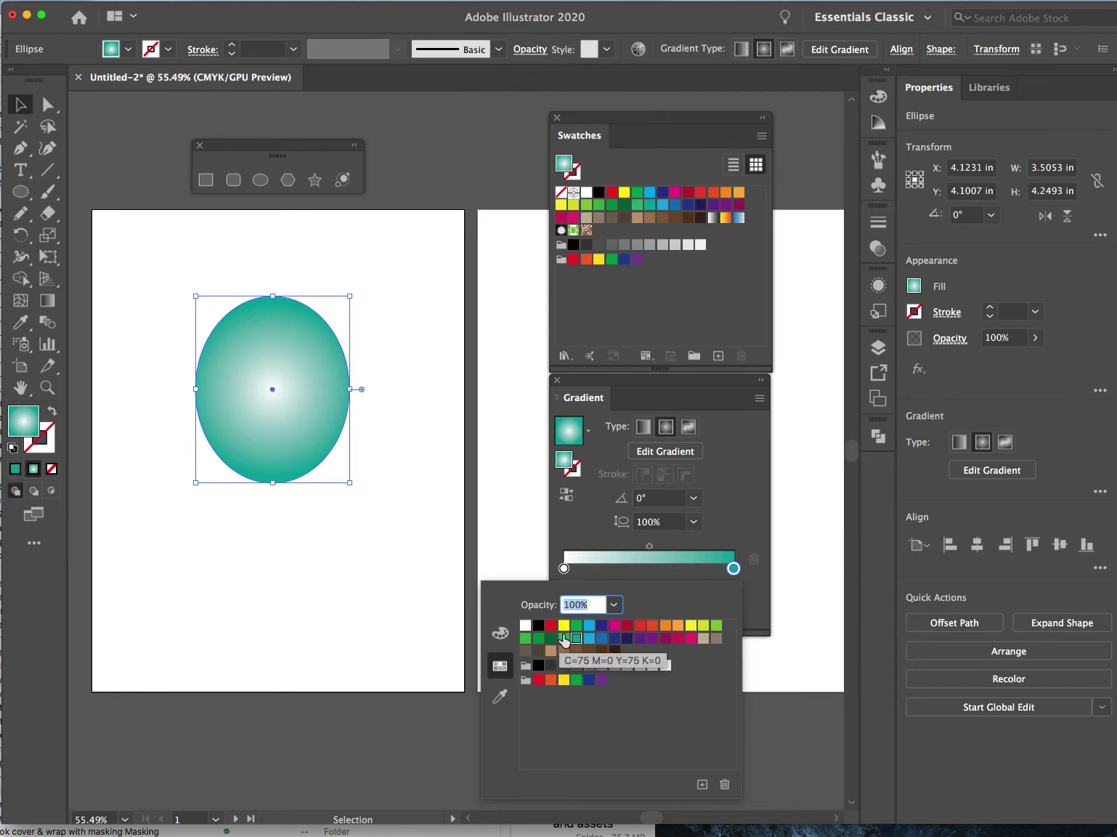
{"action": "left_click", "coordinate": [563, 639]}
{"action": "left_click", "coordinate": [797, 642]}
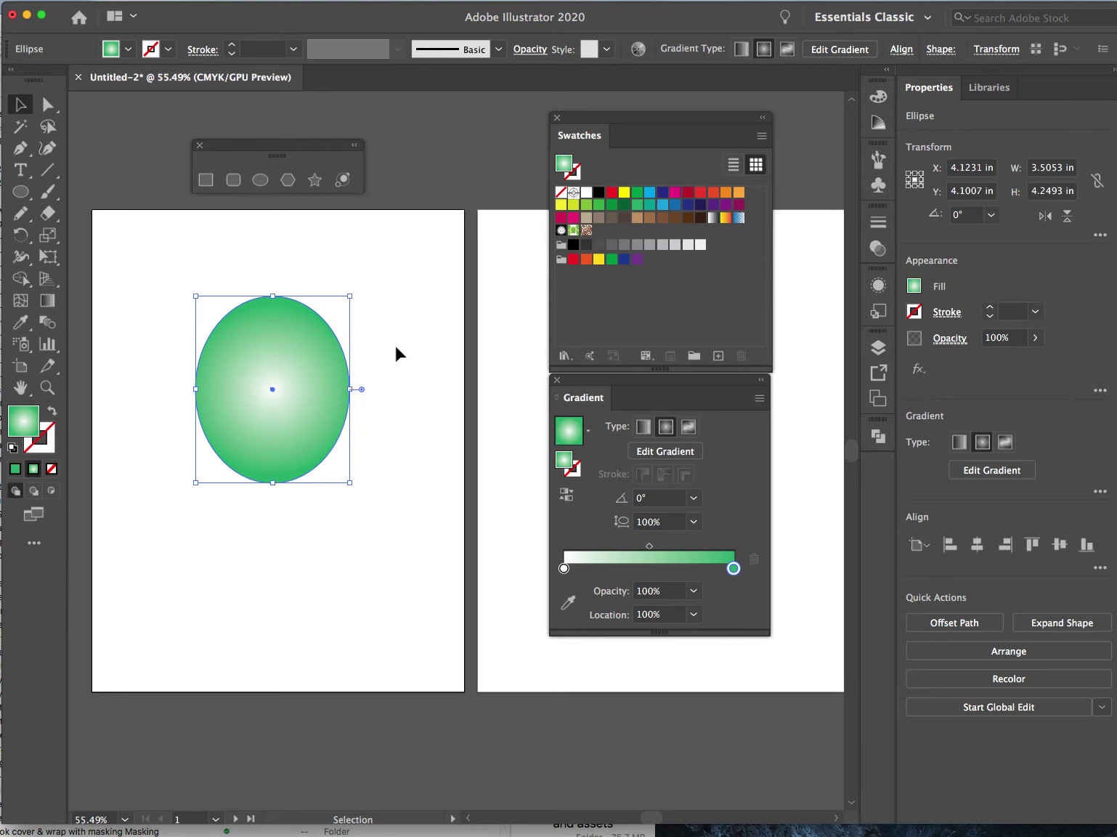
{"action": "left_click", "coordinate": [407, 359]}
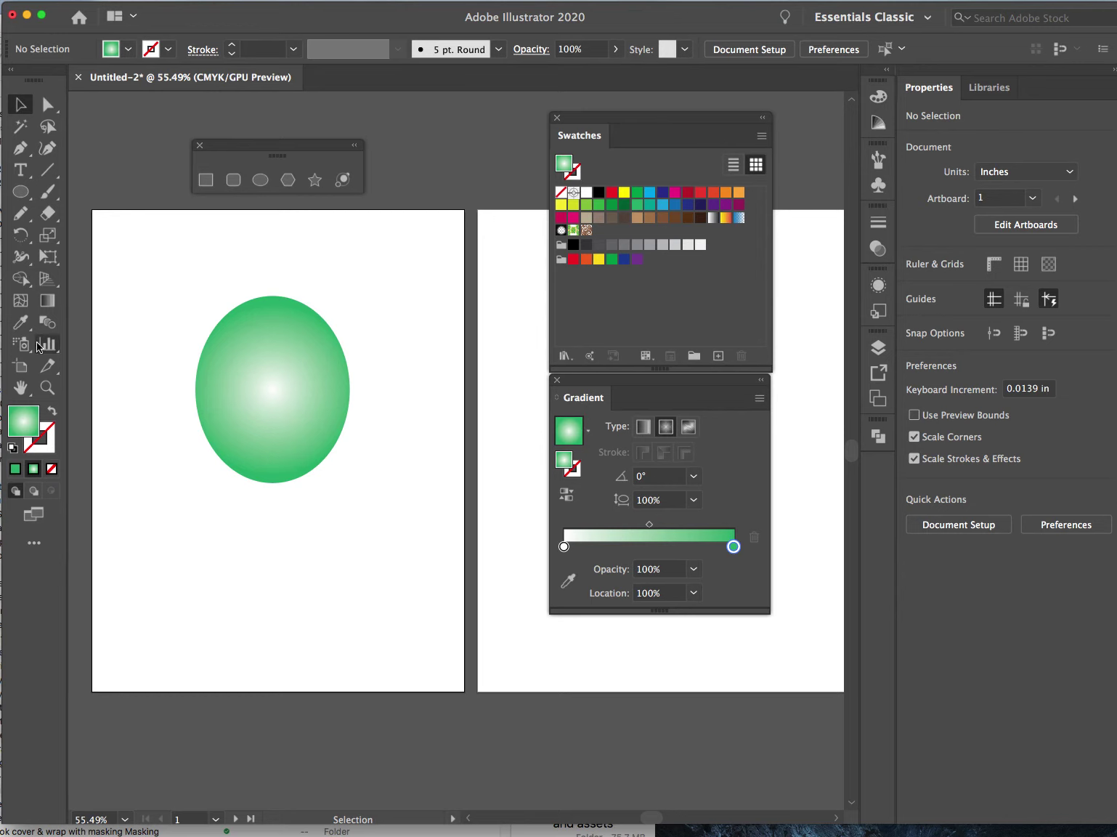
With the Gradient tool, shrink the white centre and set the green stop to 93.1499% for a tight upper-right highlight
{"action": "left_click", "coordinate": [326, 358]}
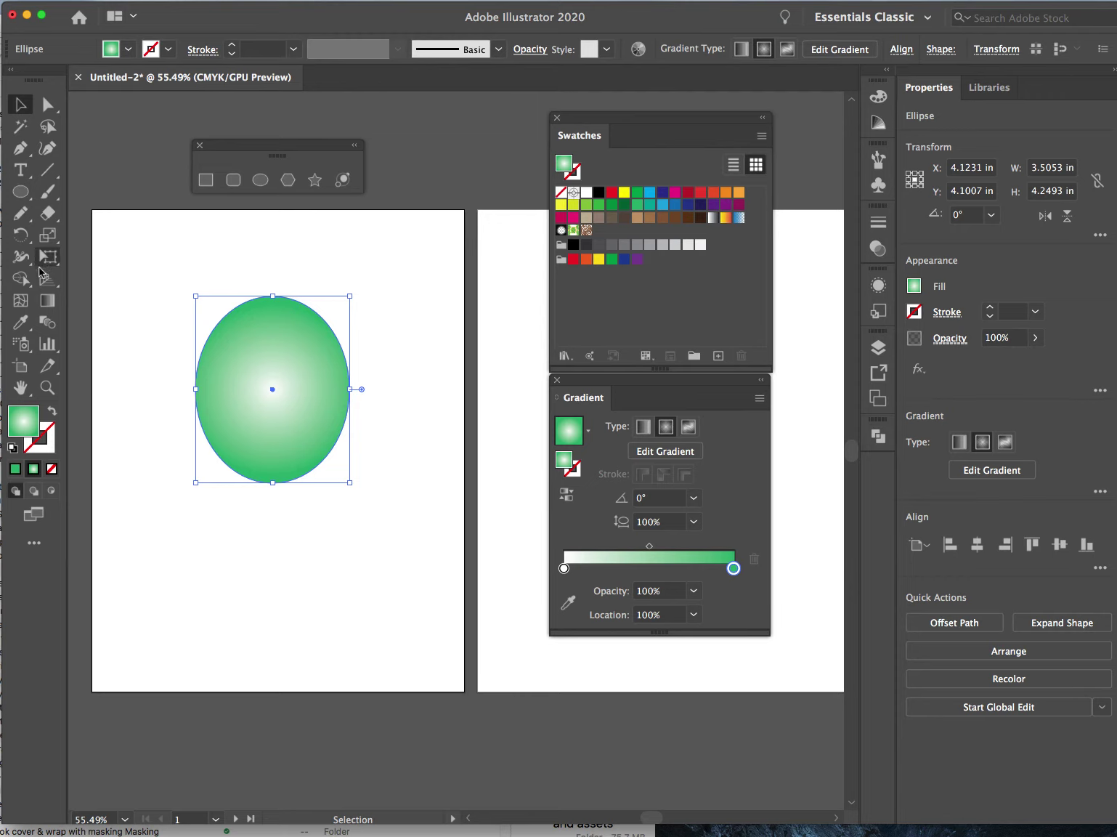
{"action": "left_click", "coordinate": [50, 305]}
{"action": "mouse_move", "coordinate": [327, 404]}
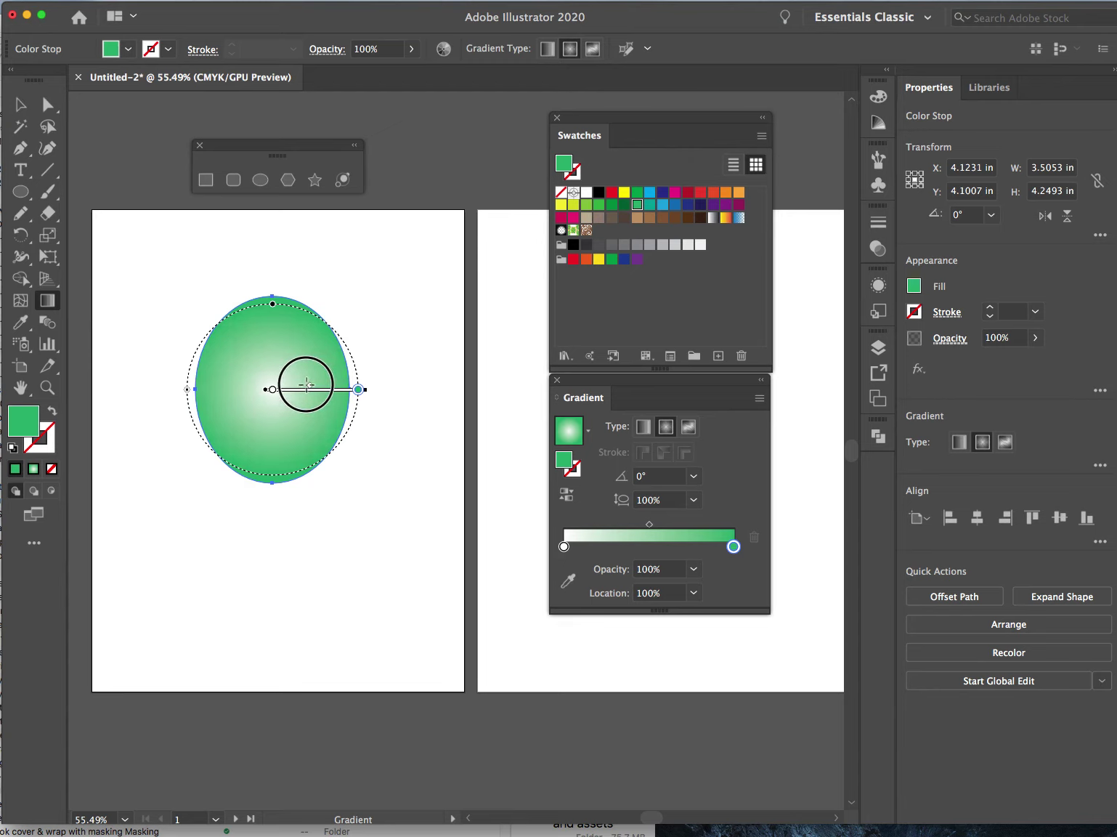
{"action": "mouse_move", "coordinate": [306, 383]}
{"action": "left_mouse_down"}
{"action": "mouse_move", "coordinate": [280, 387]}
{"action": "mouse_move", "coordinate": [353, 387]}
{"action": "mouse_move", "coordinate": [310, 384]}
{"action": "mouse_move", "coordinate": [301, 352]}
{"action": "mouse_move", "coordinate": [314, 336]}
{"action": "mouse_move", "coordinate": [331, 353]}
{"action": "left_mouse_up"}
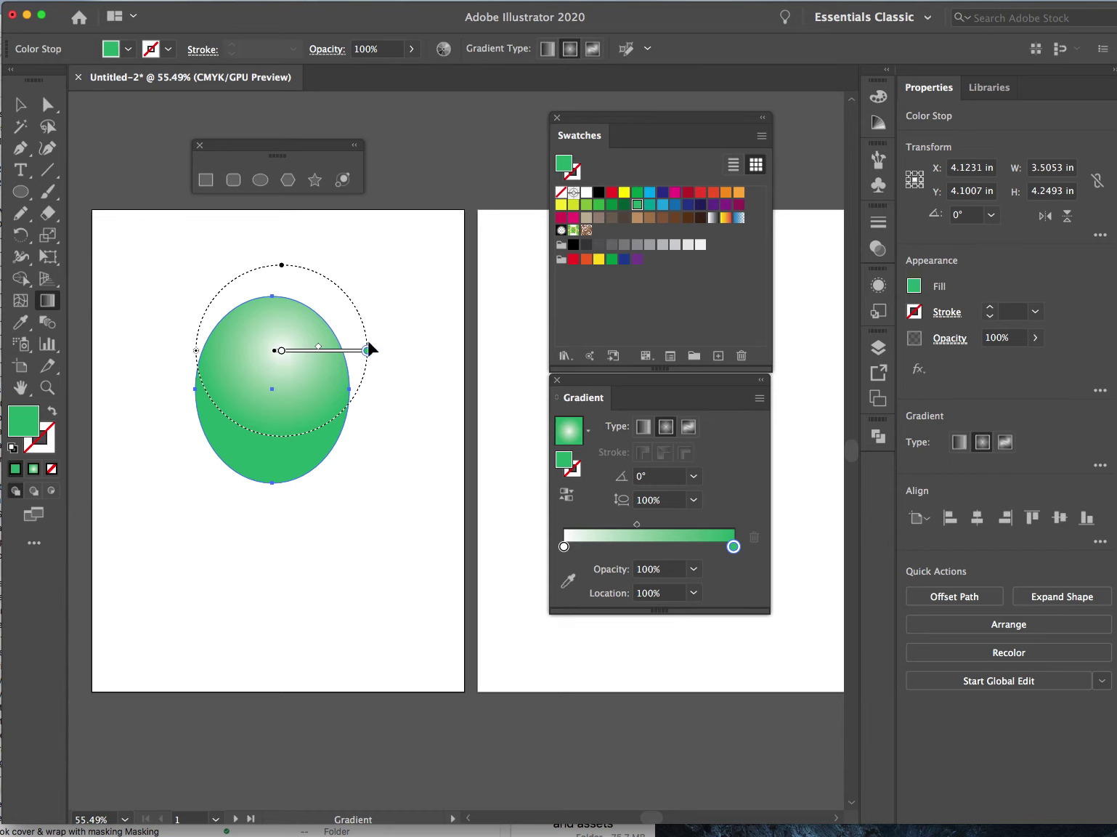
{"action": "mouse_move", "coordinate": [367, 351]}
{"action": "left_mouse_down"}
{"action": "mouse_move", "coordinate": [302, 350]}
{"action": "mouse_move", "coordinate": [357, 350]}
{"action": "mouse_move", "coordinate": [302, 339]}
{"action": "mouse_move", "coordinate": [294, 356]}
{"action": "mouse_move", "coordinate": [311, 350]}
{"action": "mouse_move", "coordinate": [273, 358]}
{"action": "left_mouse_up"}
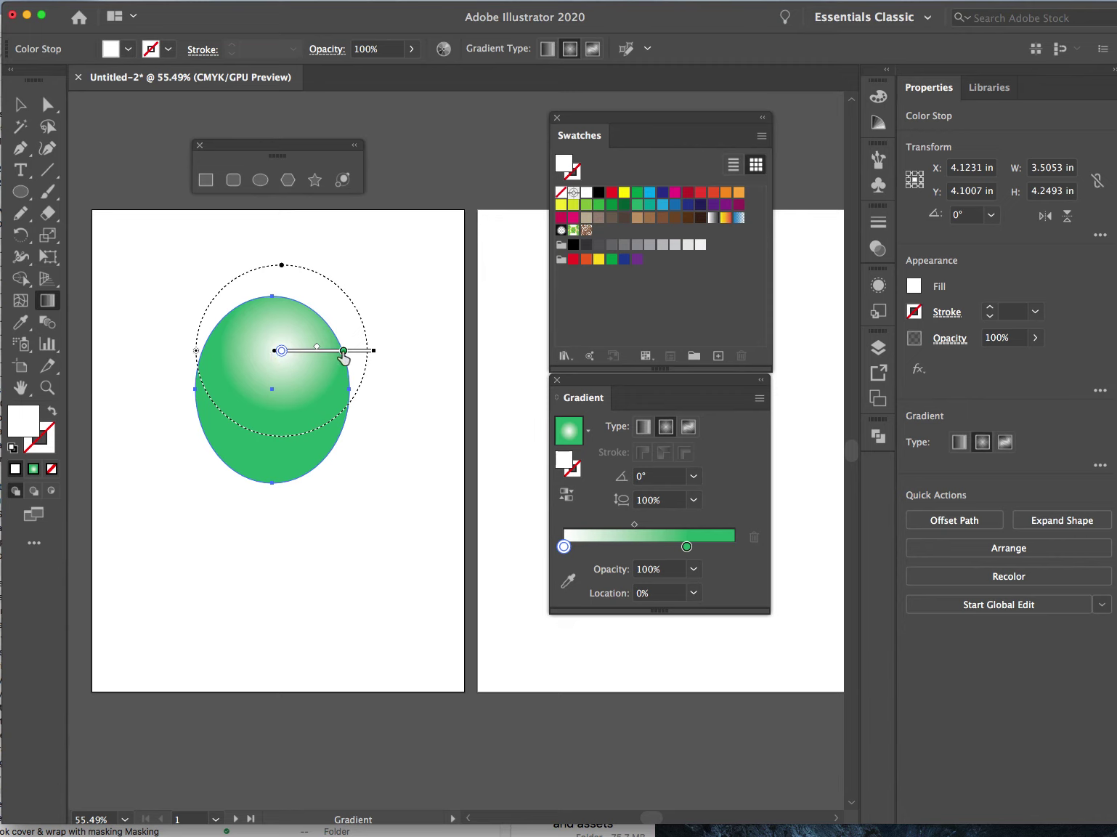
{"action": "mouse_move", "coordinate": [343, 350]}
{"action": "left_mouse_down"}
{"action": "mouse_move", "coordinate": [376, 350]}
{"action": "mouse_move", "coordinate": [308, 362]}
{"action": "mouse_move", "coordinate": [327, 356]}
{"action": "left_mouse_up"}
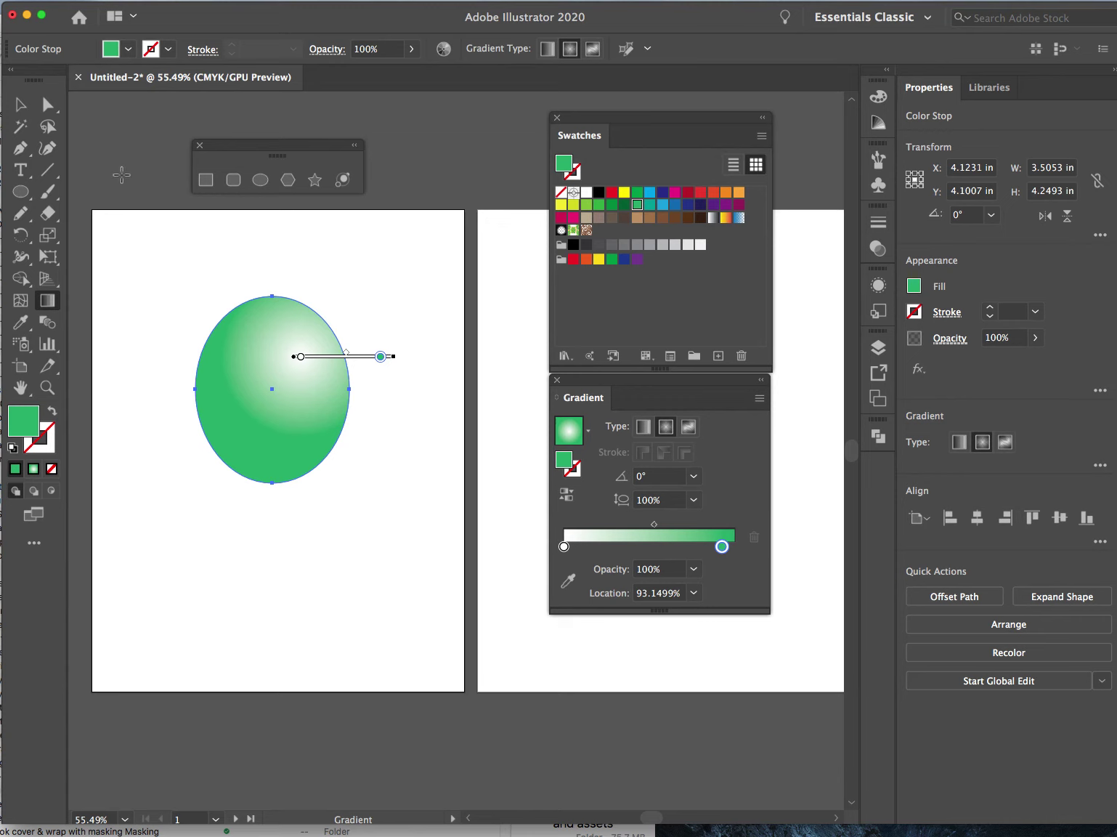
{"action": "left_click", "coordinate": [21, 104]}
Redraw the ellipse's radial gradient so the white highlight sits toward the lower right
{"action": "left_click", "coordinate": [153, 257]}
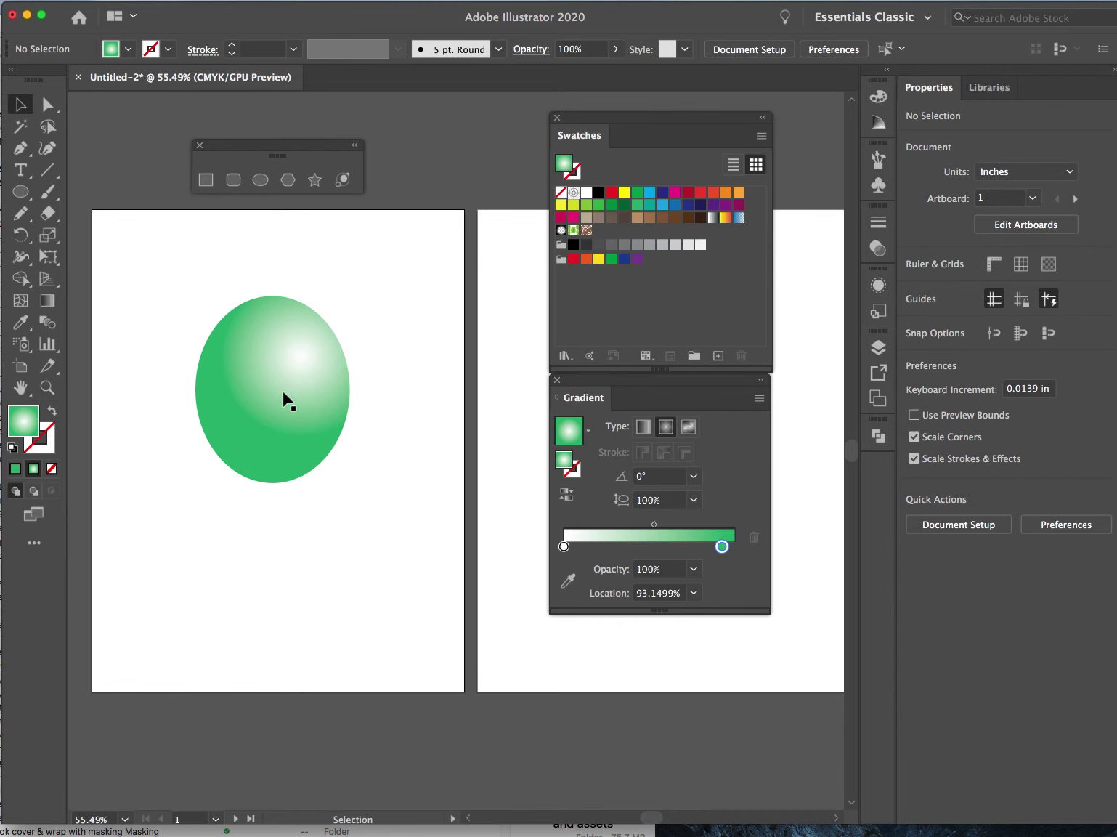
{"action": "left_click", "coordinate": [294, 354]}
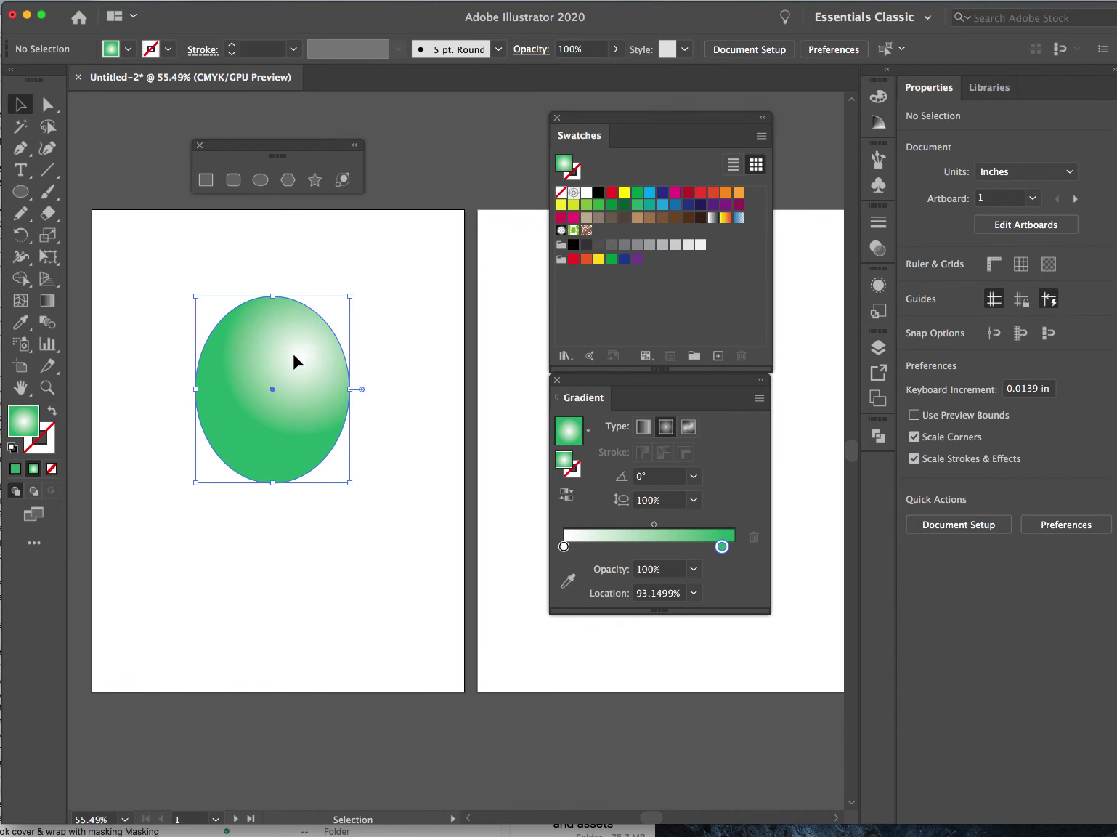
{"action": "left_click", "coordinate": [54, 306]}
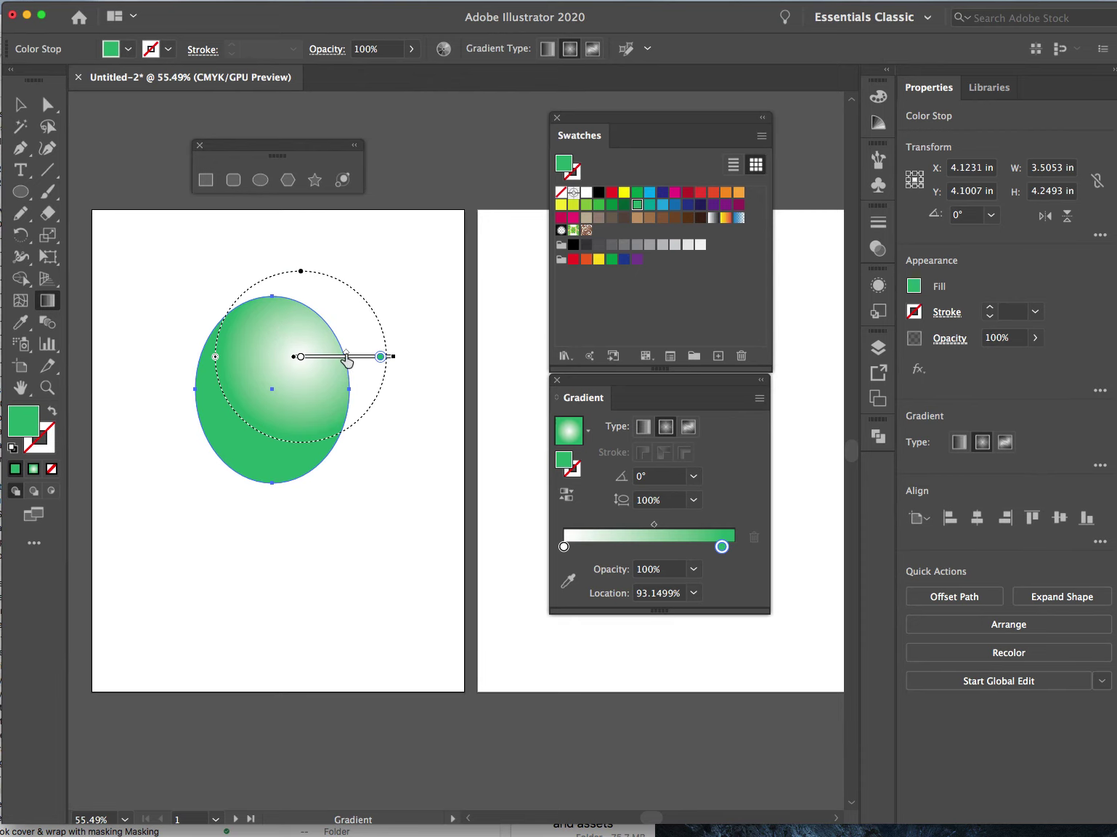
{"action": "left_click_drag", "start_coordinate": [347, 356], "coordinate": [335, 356]}
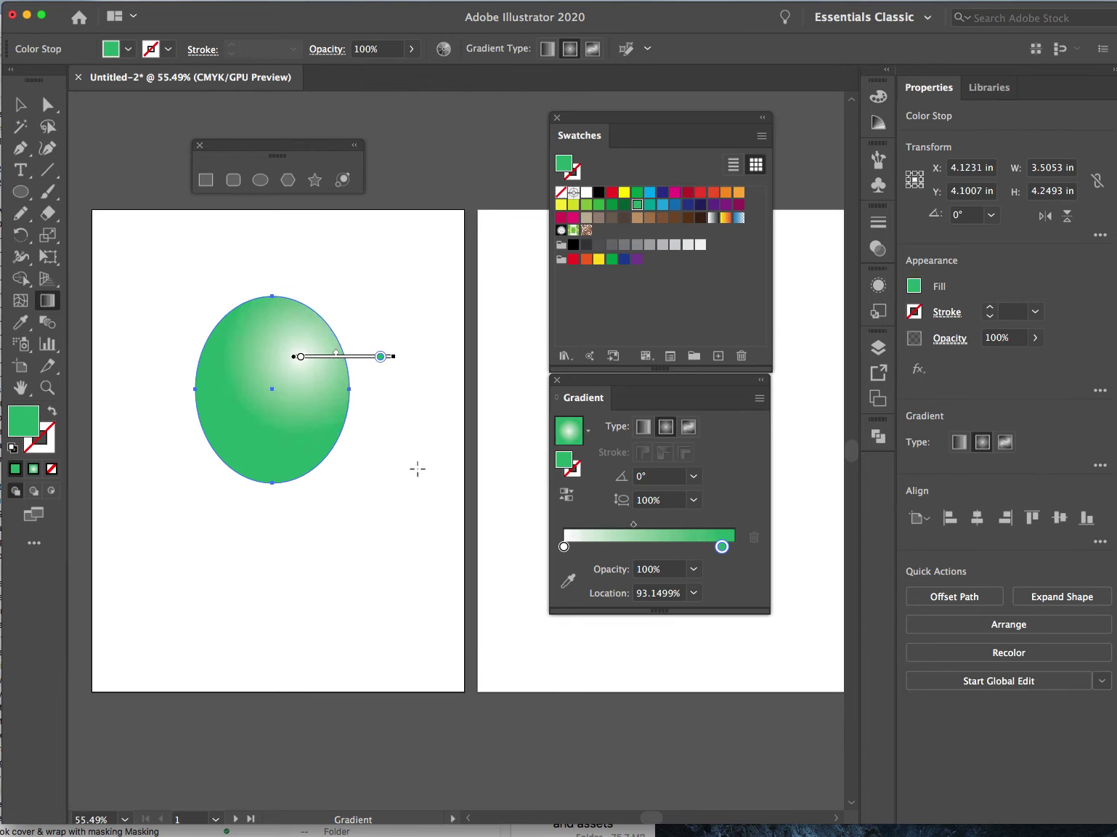
{"action": "left_click_drag", "start_coordinate": [374, 424], "coordinate": [235, 296]}
Move the ellipse lower on the artboard to X 4.2224 in, Y 4.696 in
{"action": "left_click", "coordinate": [20, 104]}
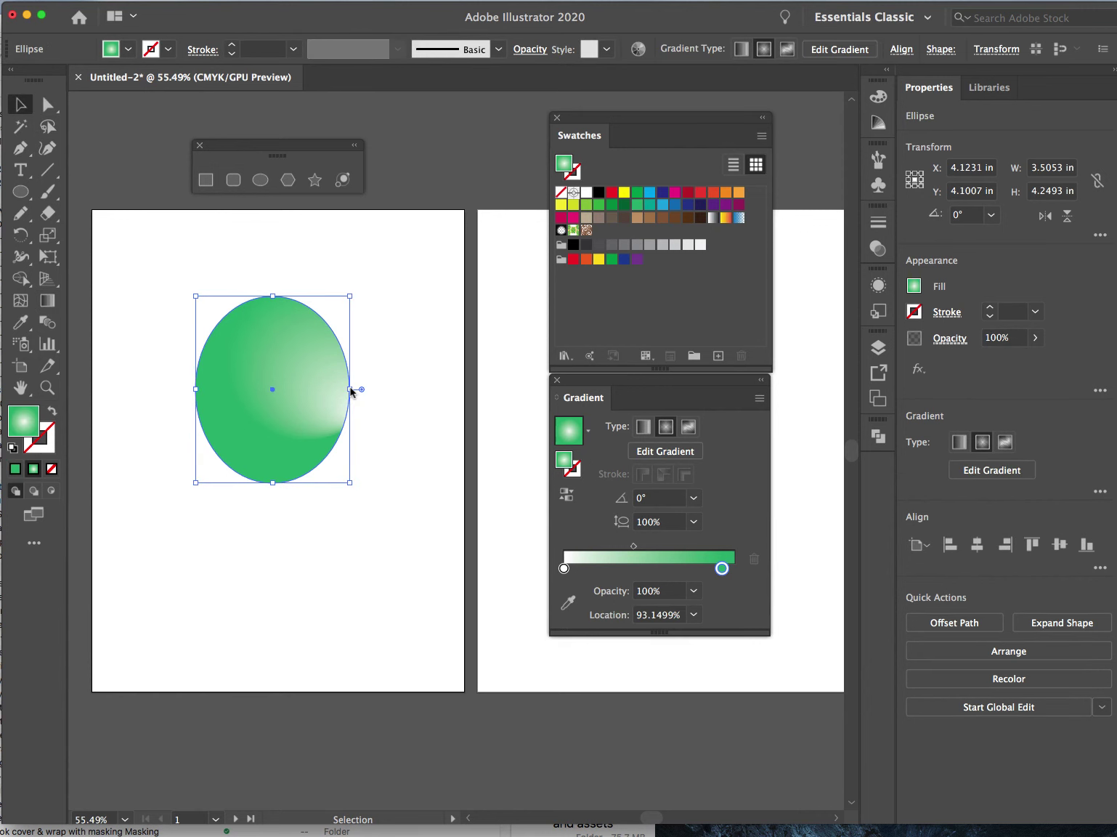
{"action": "mouse_move", "coordinate": [333, 383]}
{"action": "left_mouse_down"}
{"action": "mouse_move", "coordinate": [332, 357]}
{"action": "mouse_move", "coordinate": [339, 406]}
{"action": "left_mouse_up"}
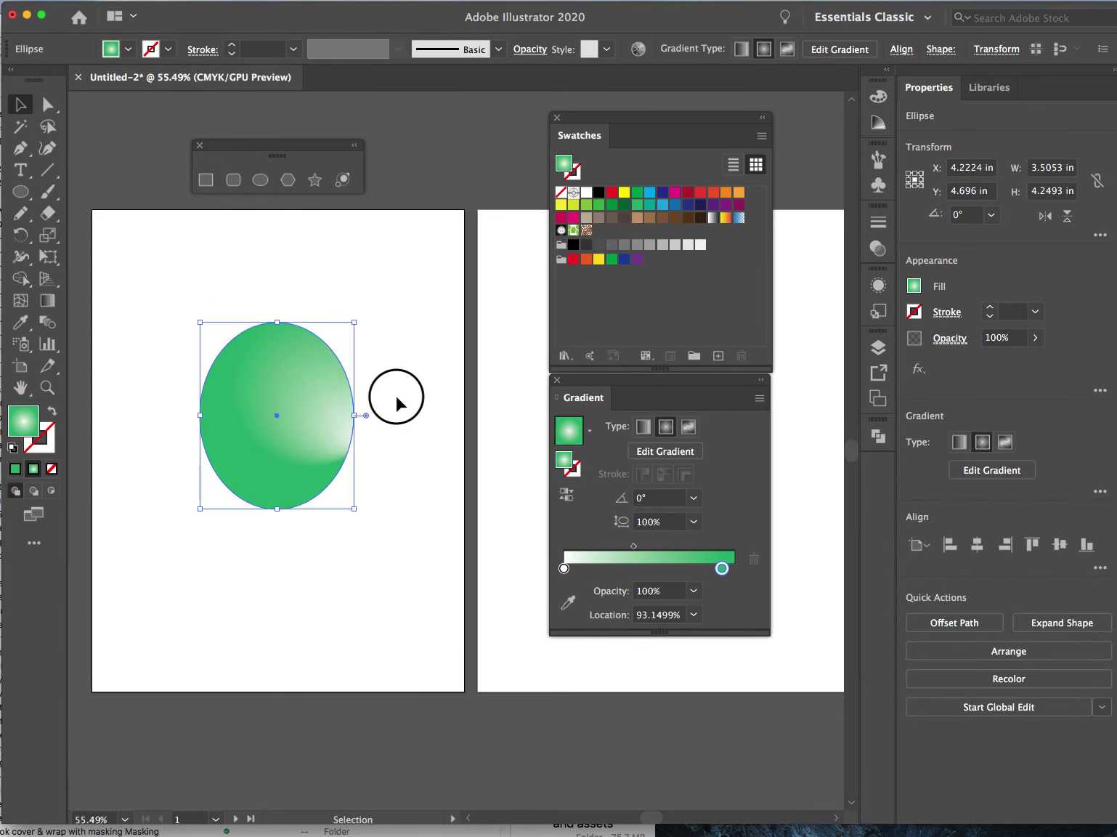
{"action": "left_click", "coordinate": [396, 404]}
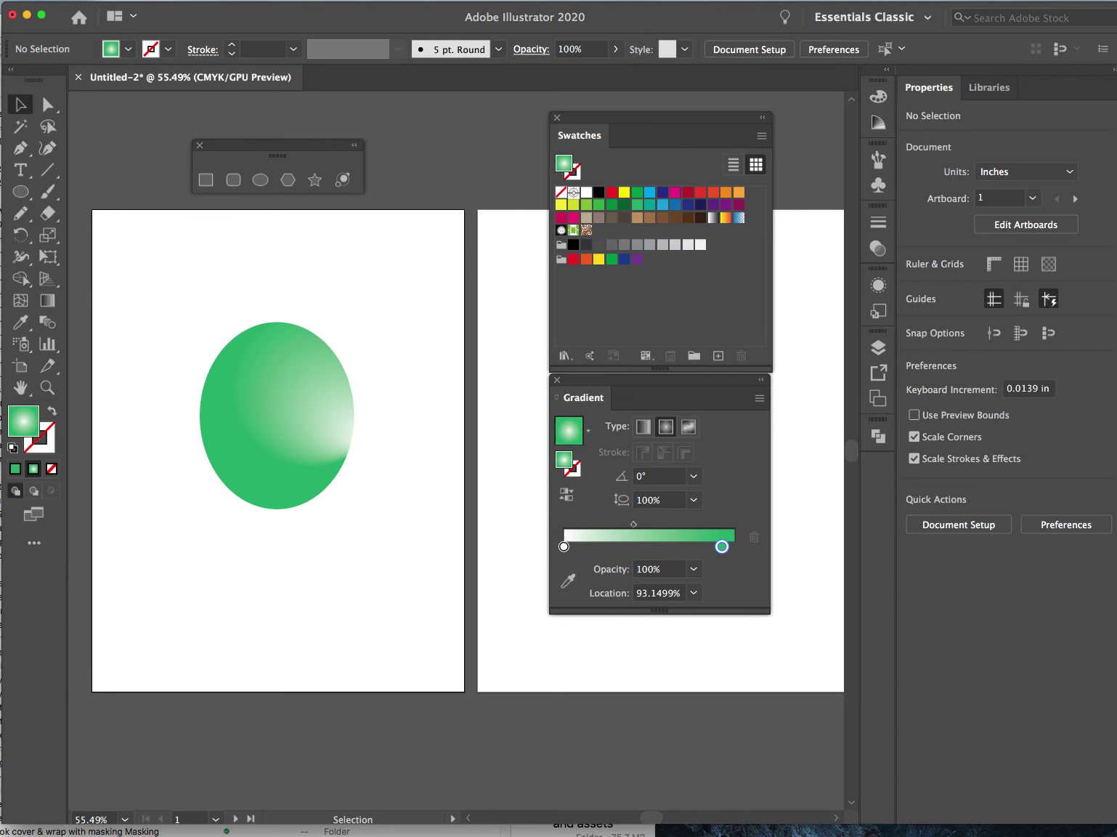
{"action": "left_click", "coordinate": [292, 420]}
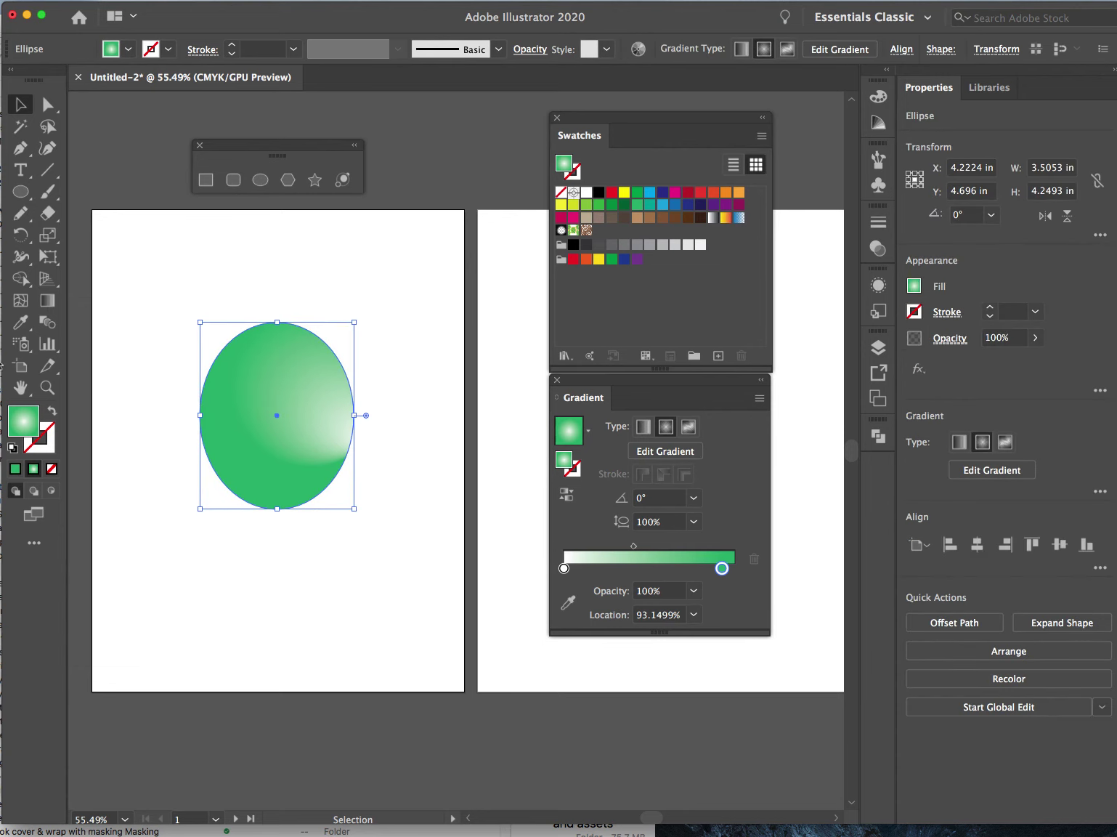
Drag the gradient centre up-left and slide the white and green stops along the diagonal
{"action": "left_click", "coordinate": [53, 302]}
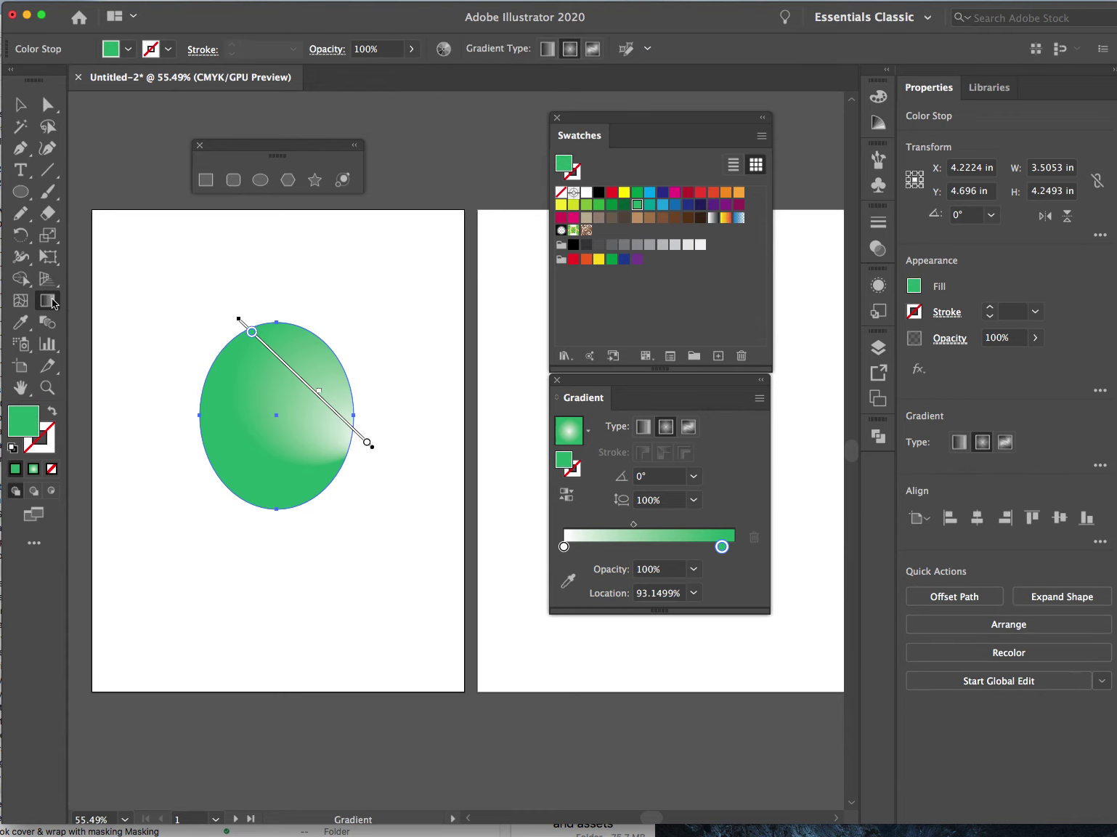
{"action": "mouse_move", "coordinate": [246, 363]}
{"action": "mouse_move", "coordinate": [295, 369]}
{"action": "left_mouse_down"}
{"action": "mouse_move", "coordinate": [279, 344]}
{"action": "mouse_move", "coordinate": [264, 393]}
{"action": "mouse_move", "coordinate": [232, 386]}
{"action": "mouse_move", "coordinate": [242, 392]}
{"action": "left_mouse_up"}
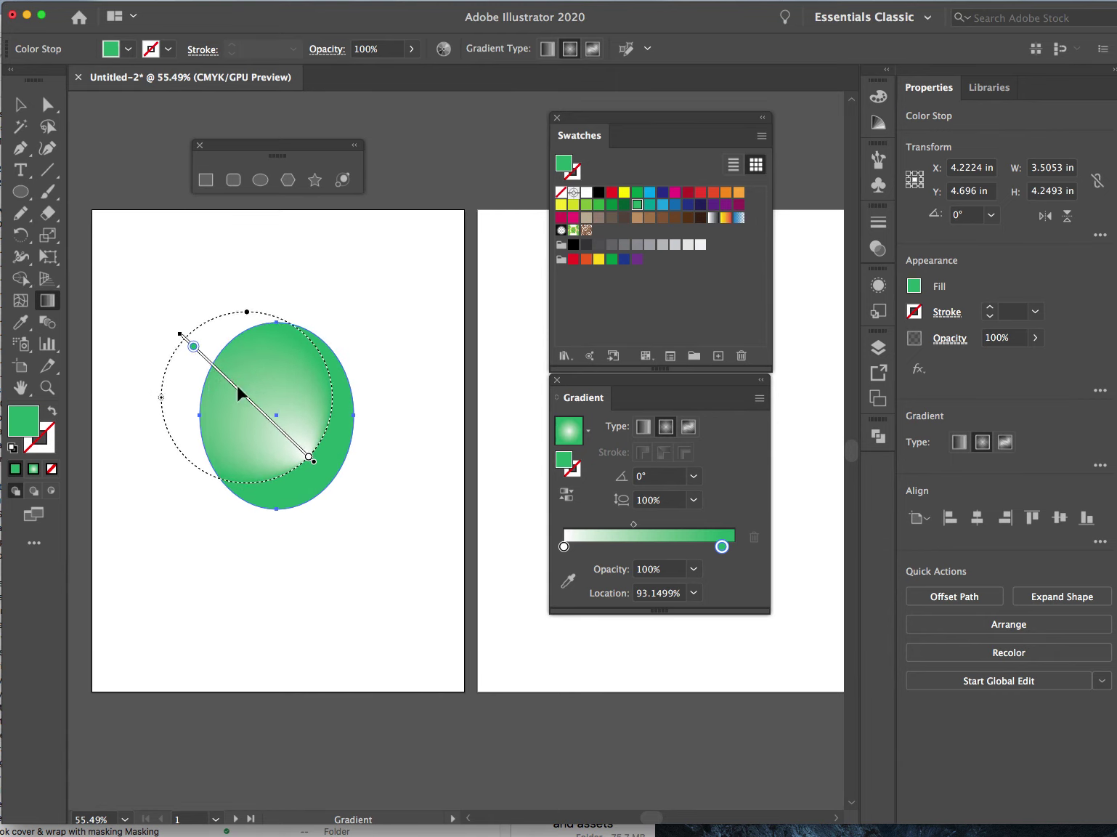
{"action": "mouse_move", "coordinate": [308, 448]}
{"action": "left_mouse_down"}
{"action": "mouse_move", "coordinate": [284, 436]}
{"action": "mouse_move", "coordinate": [304, 459]}
{"action": "left_mouse_up"}
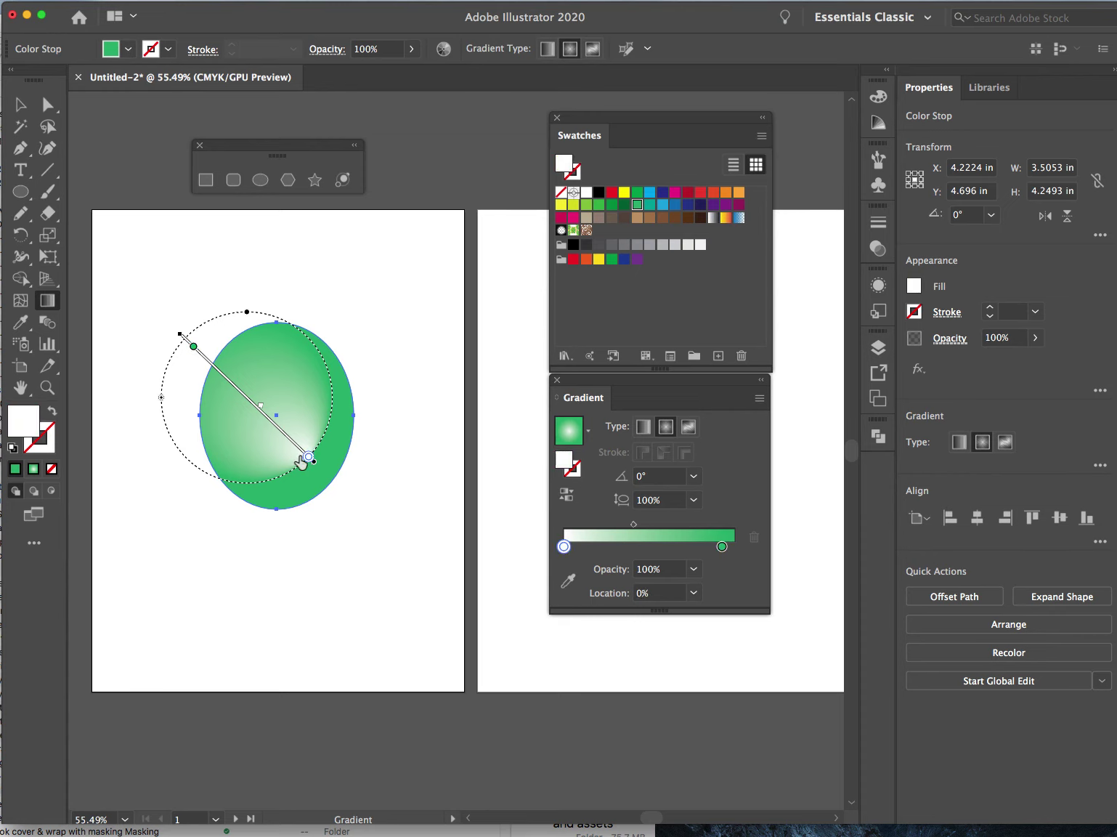
{"action": "left_click", "coordinate": [195, 348]}
{"action": "mouse_move", "coordinate": [195, 349]}
{"action": "left_mouse_down"}
{"action": "mouse_move", "coordinate": [227, 377]}
{"action": "mouse_move", "coordinate": [201, 354]}
{"action": "left_mouse_up"}
{"action": "mouse_move", "coordinate": [263, 415]}
{"action": "left_mouse_down"}
{"action": "mouse_move", "coordinate": [232, 387]}
{"action": "mouse_move", "coordinate": [279, 429]}
{"action": "mouse_move", "coordinate": [266, 399]}
{"action": "mouse_move", "coordinate": [207, 366]}
{"action": "mouse_move", "coordinate": [179, 328]}
{"action": "left_mouse_up"}
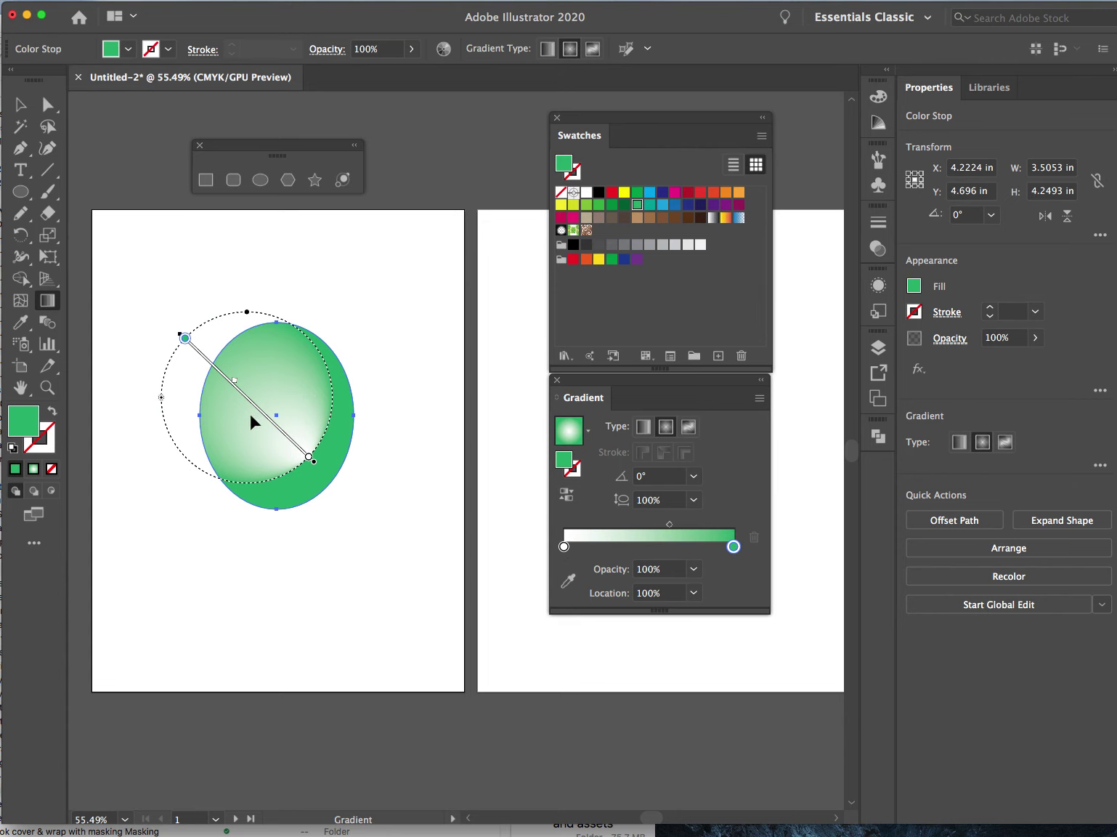
{"action": "double_click", "coordinate": [565, 548]}
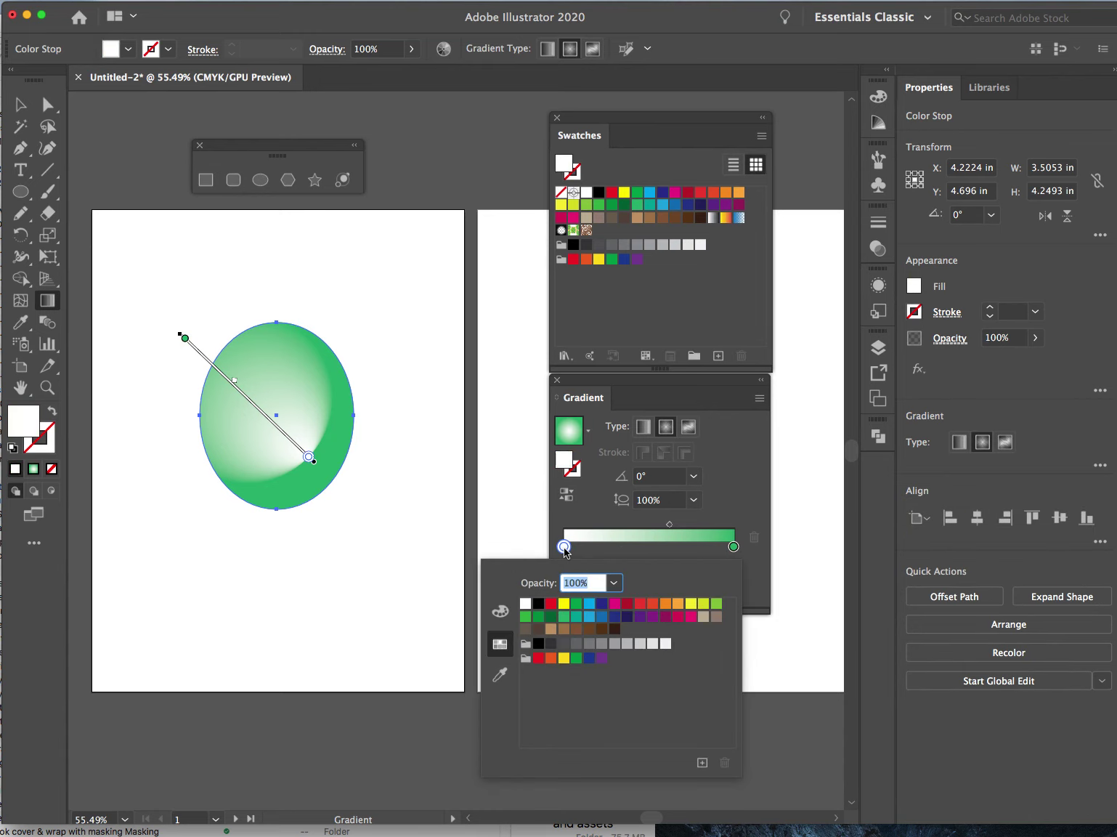
Make the gradient's inner stop green at 30% opacity
{"action": "left_click", "coordinate": [564, 618]}
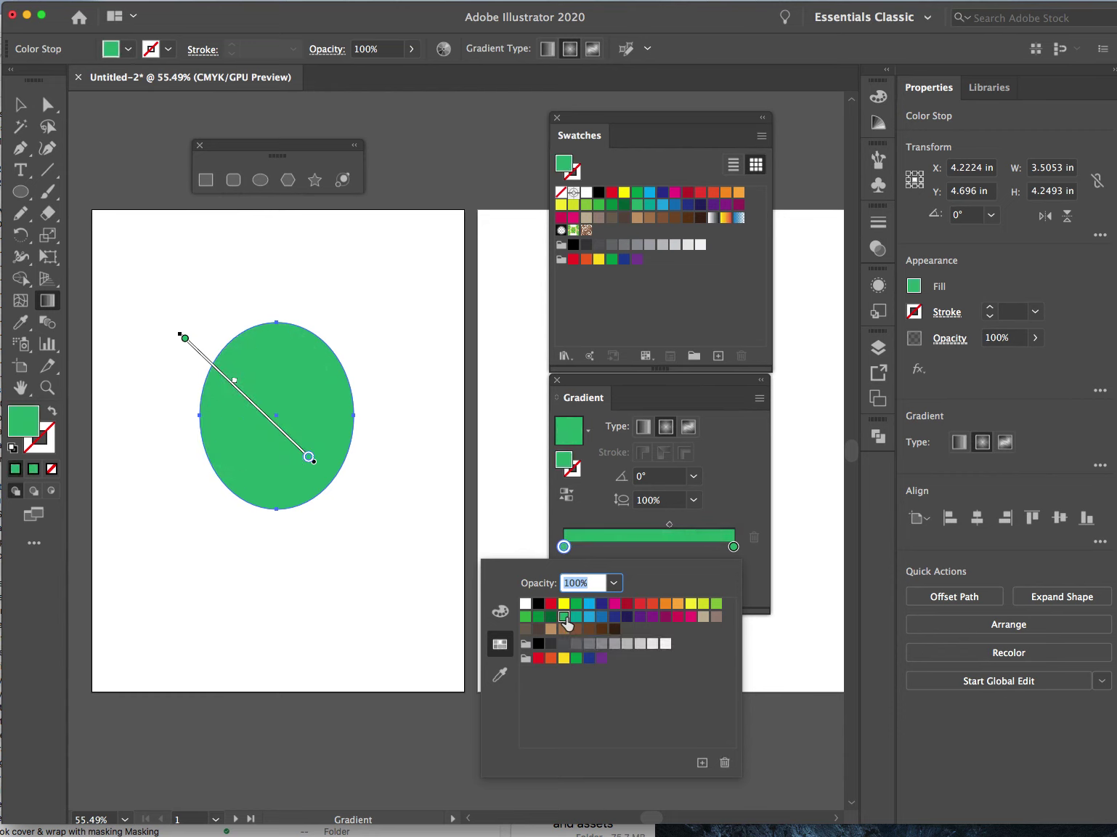
{"action": "left_click", "coordinate": [614, 582]}
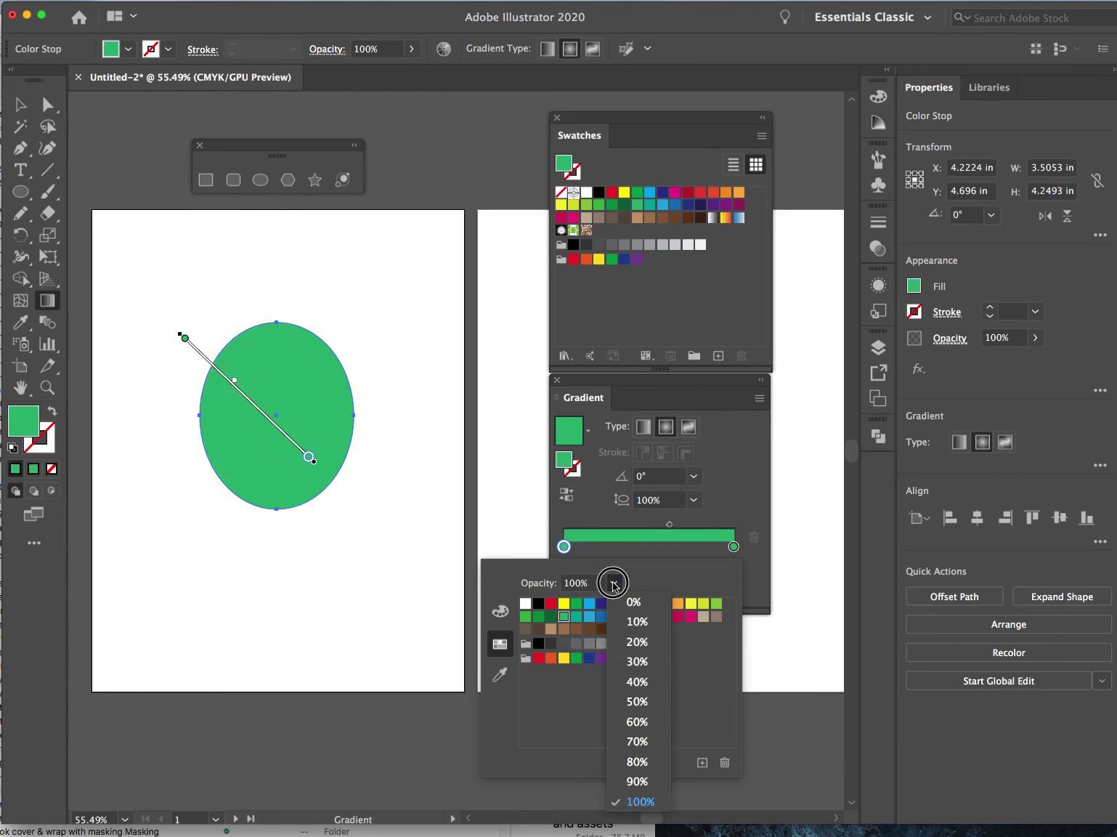
{"action": "left_click", "coordinate": [639, 663]}
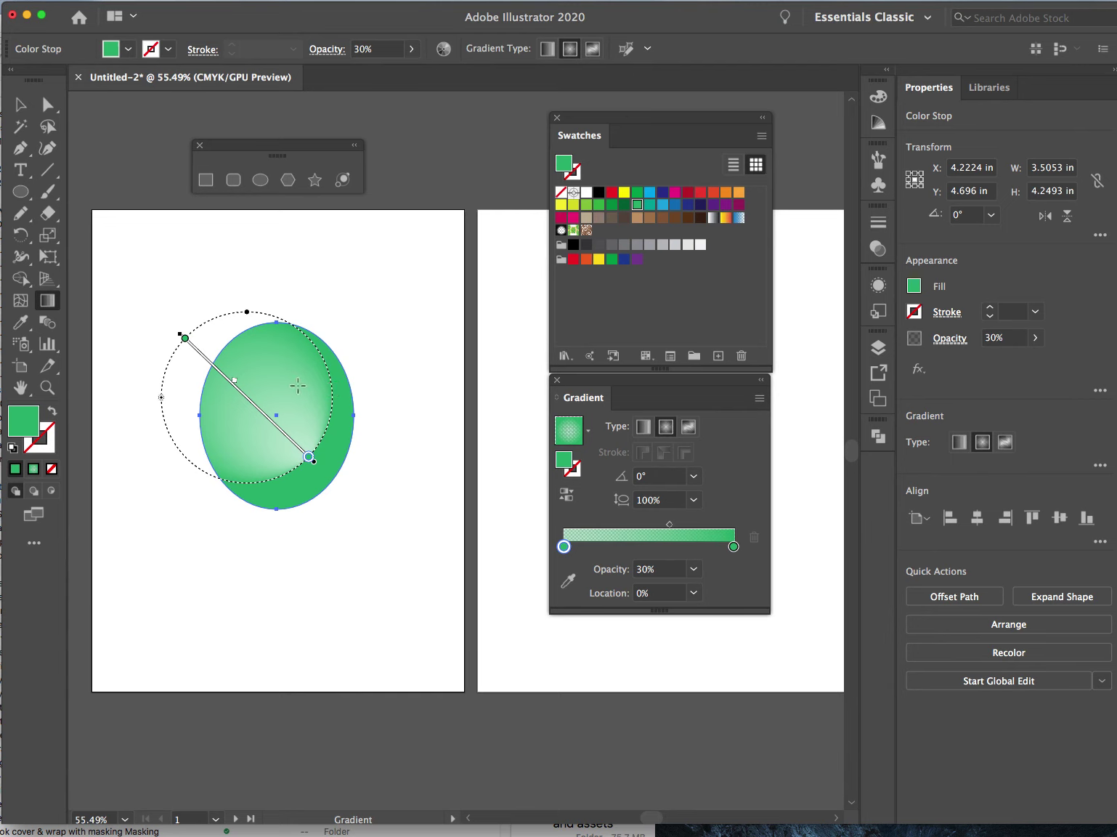
Redraw the radial gradient as a short -45.6161° highlight near the ellipse's top
{"action": "left_click_drag", "start_coordinate": [263, 375], "coordinate": [297, 408]}
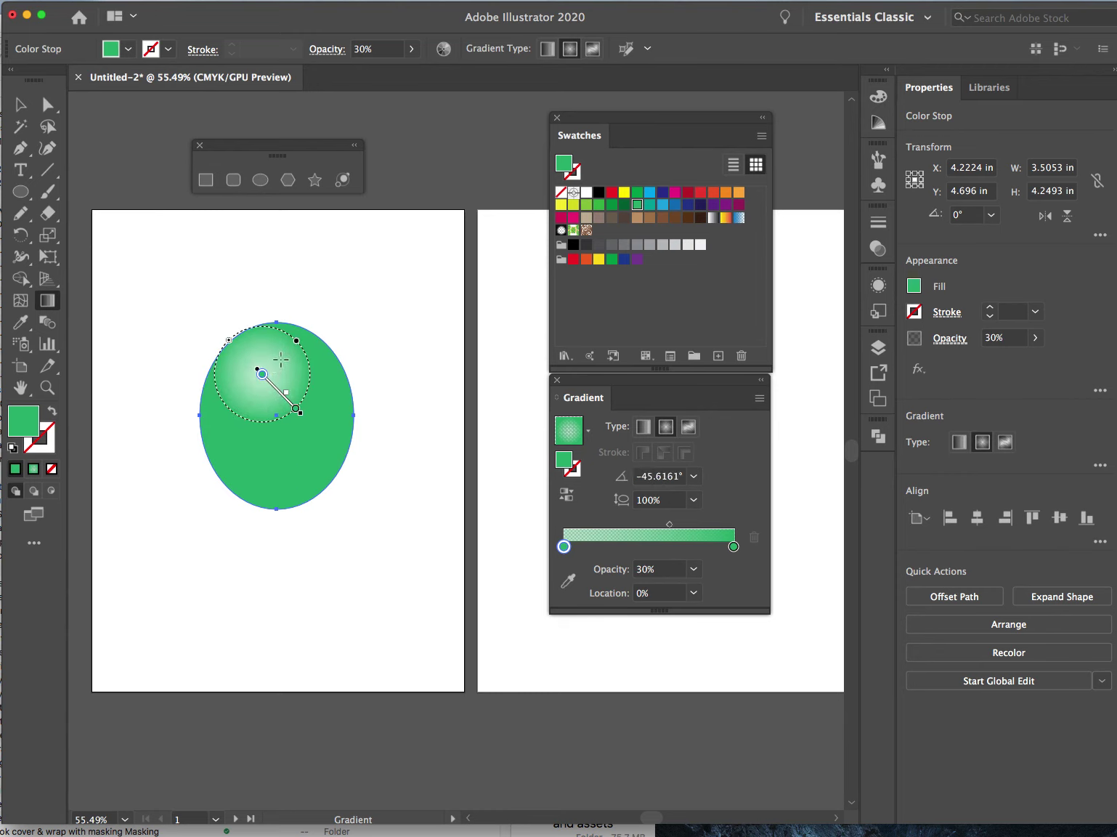
{"action": "left_click", "coordinate": [20, 104]}
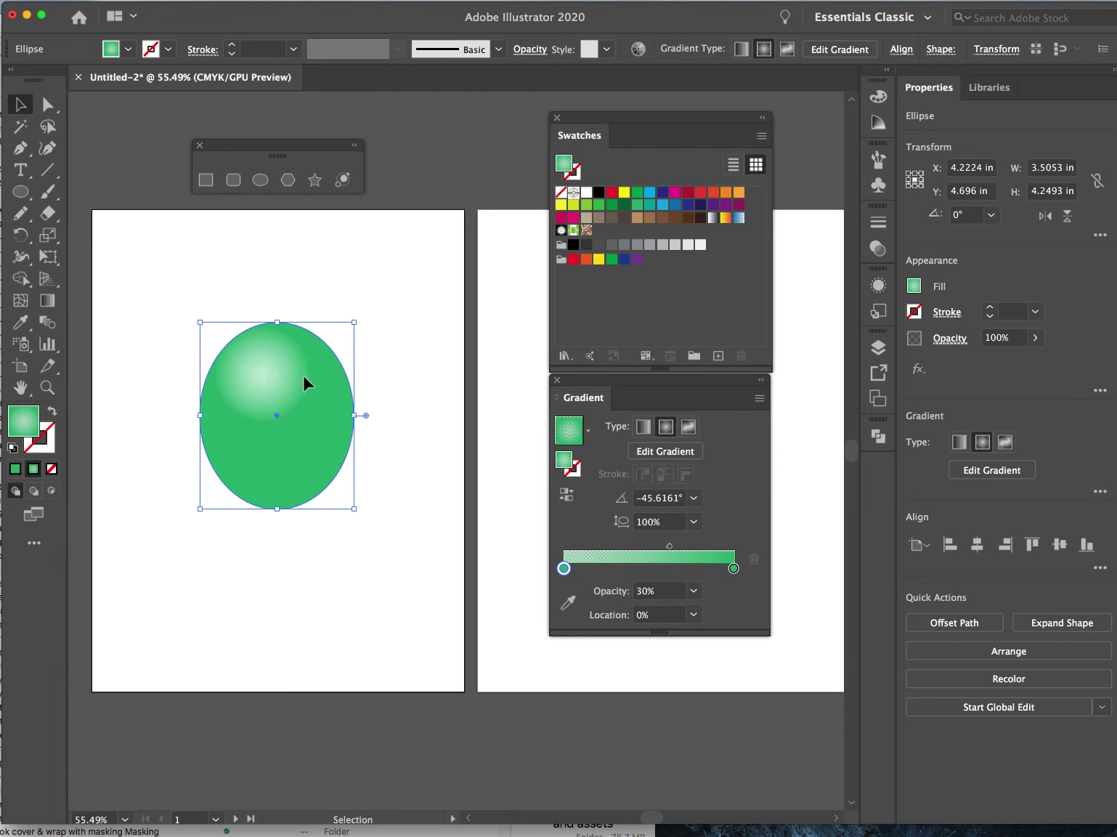
{"action": "left_click", "coordinate": [47, 300]}
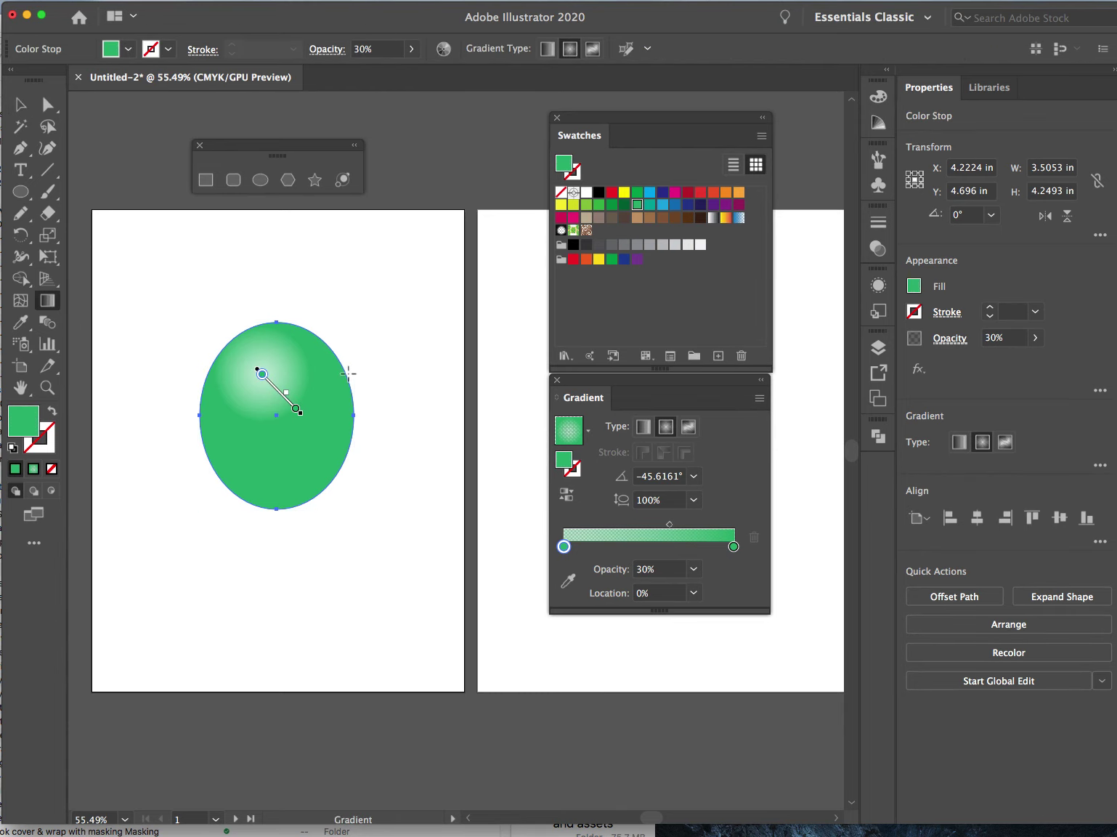